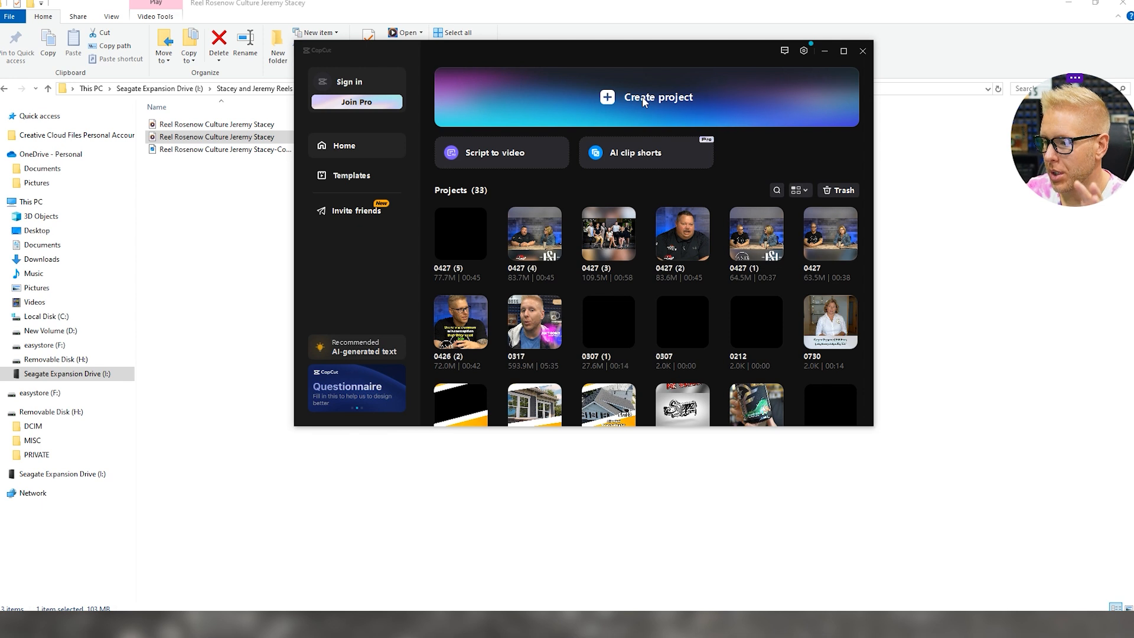
Start a new blank project from the Create project banner on the home screen
{"action": "left_click", "coordinate": [652, 99]}
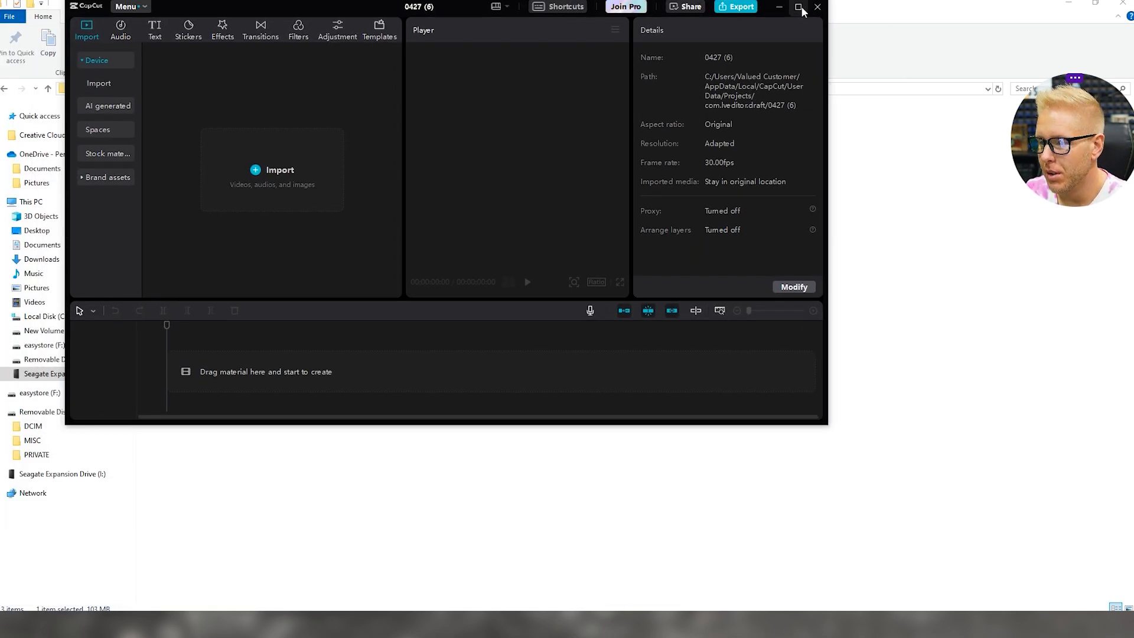
Maximize the window, import the networking reel MP4 and drag it onto the timeline
{"action": "left_click", "coordinate": [800, 8]}
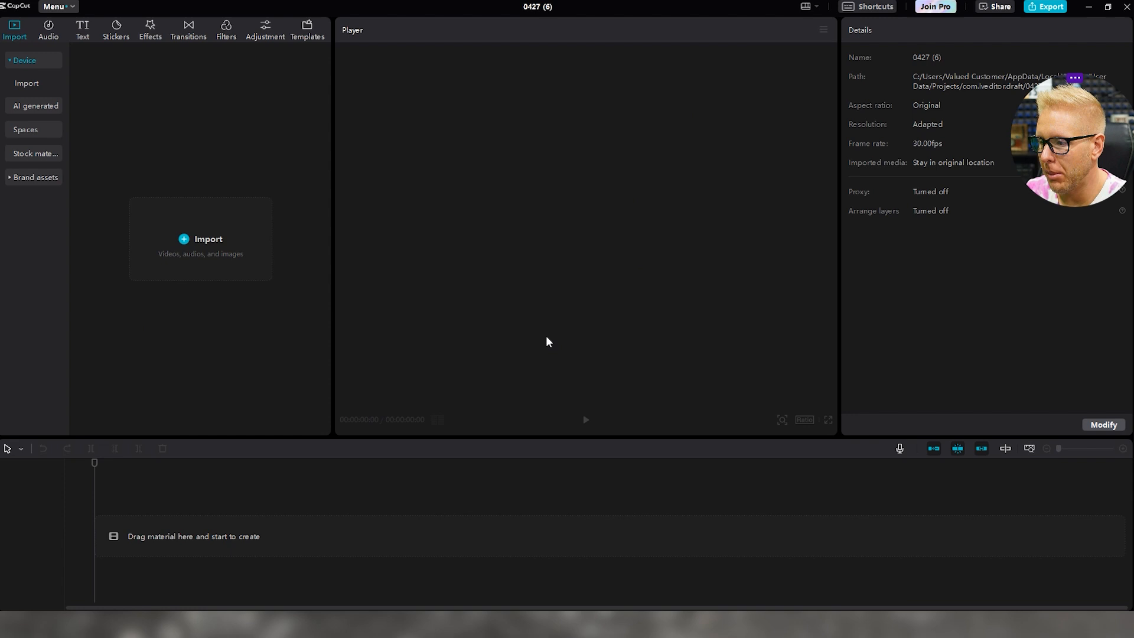
{"action": "left_click_drag", "start_coordinate": [1066, 186], "coordinate": [756, 395]}
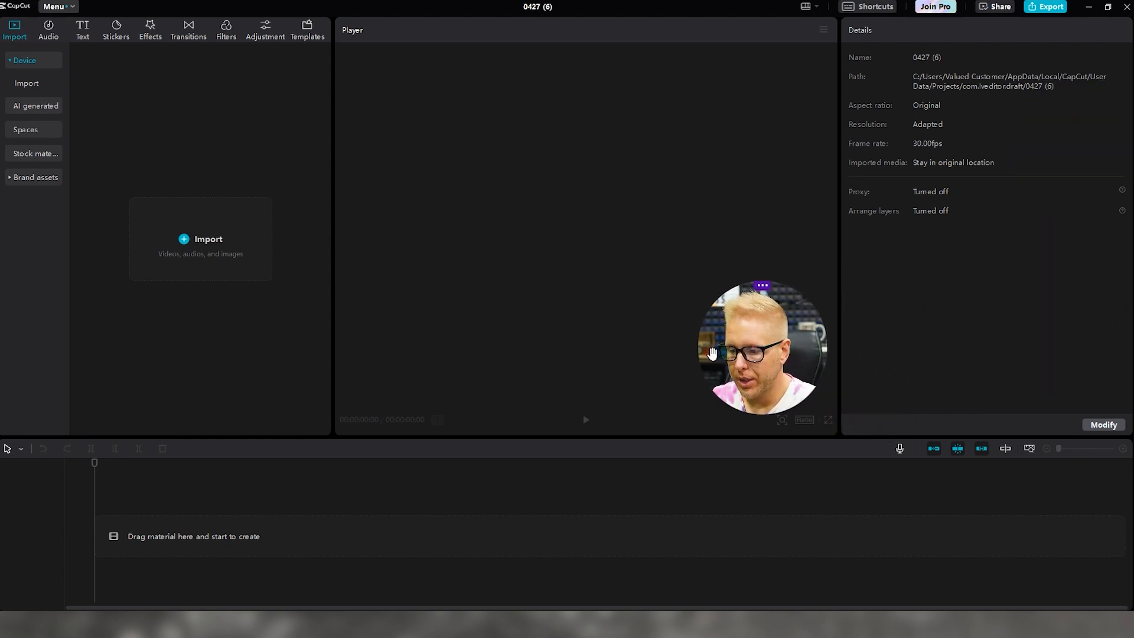
{"action": "left_click_drag", "start_coordinate": [733, 354], "coordinate": [71, 339]}
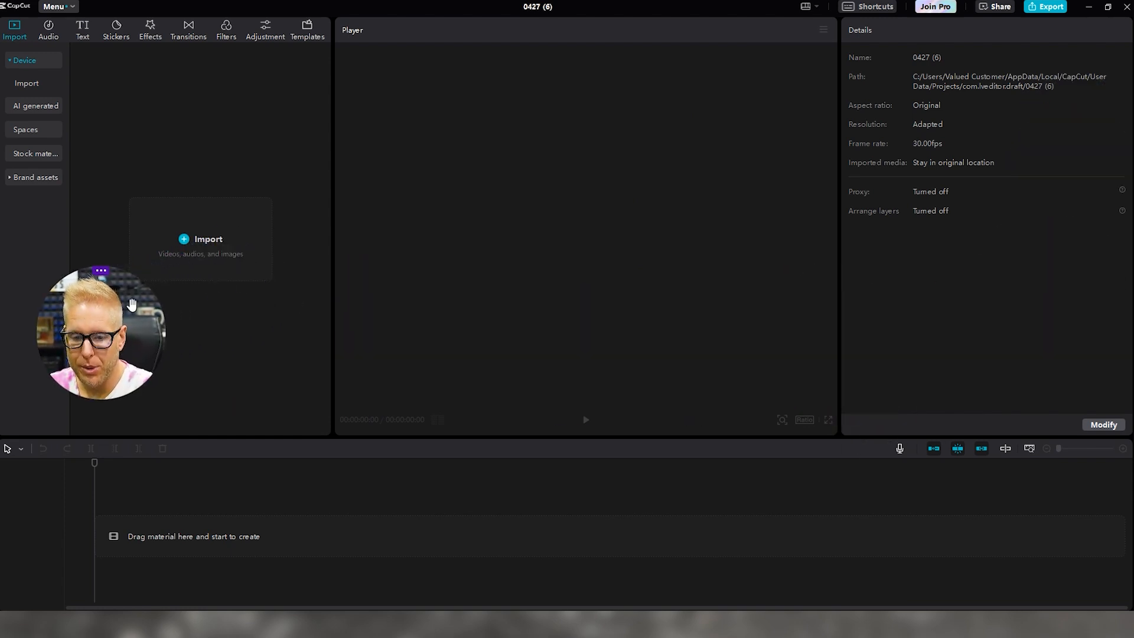
{"action": "left_click", "coordinate": [189, 236]}
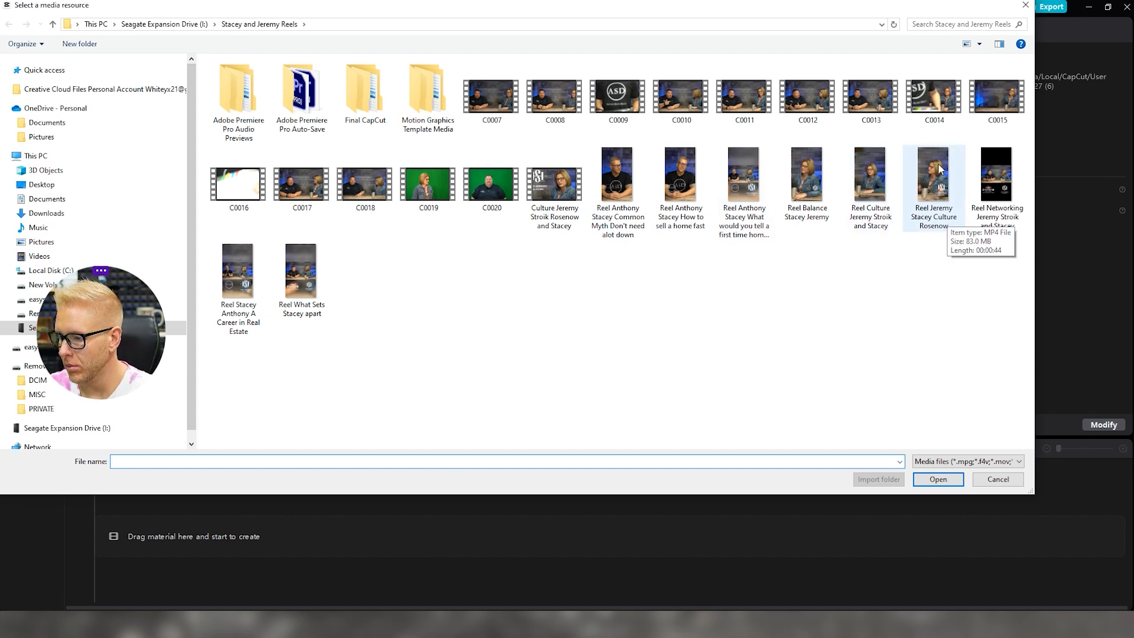
{"action": "left_click", "coordinate": [1002, 194]}
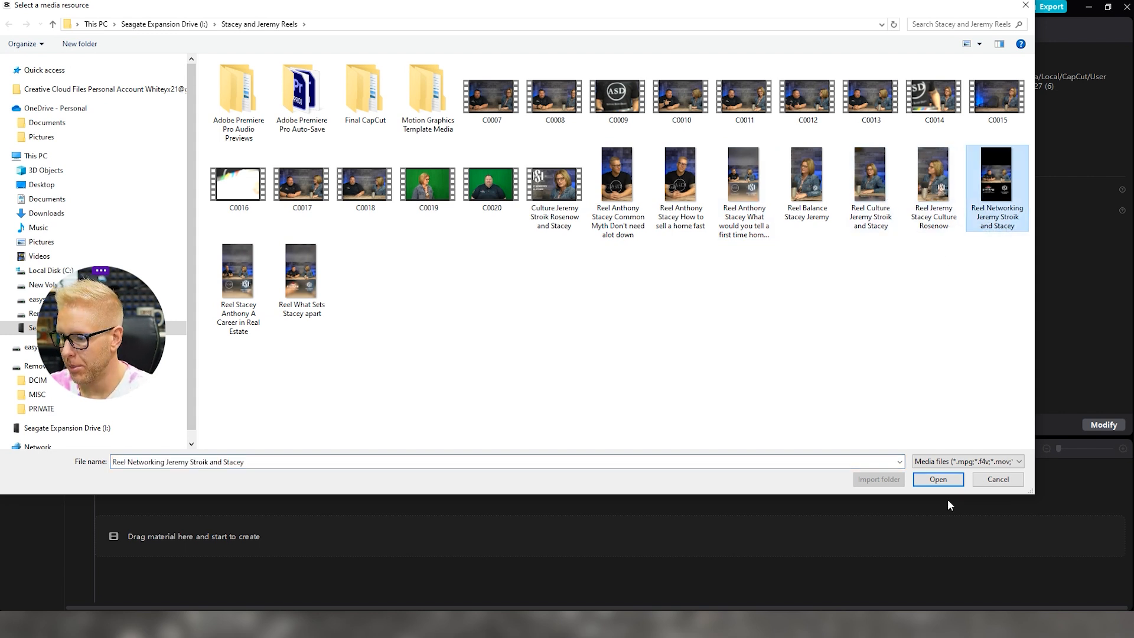
{"action": "left_click", "coordinate": [938, 480]}
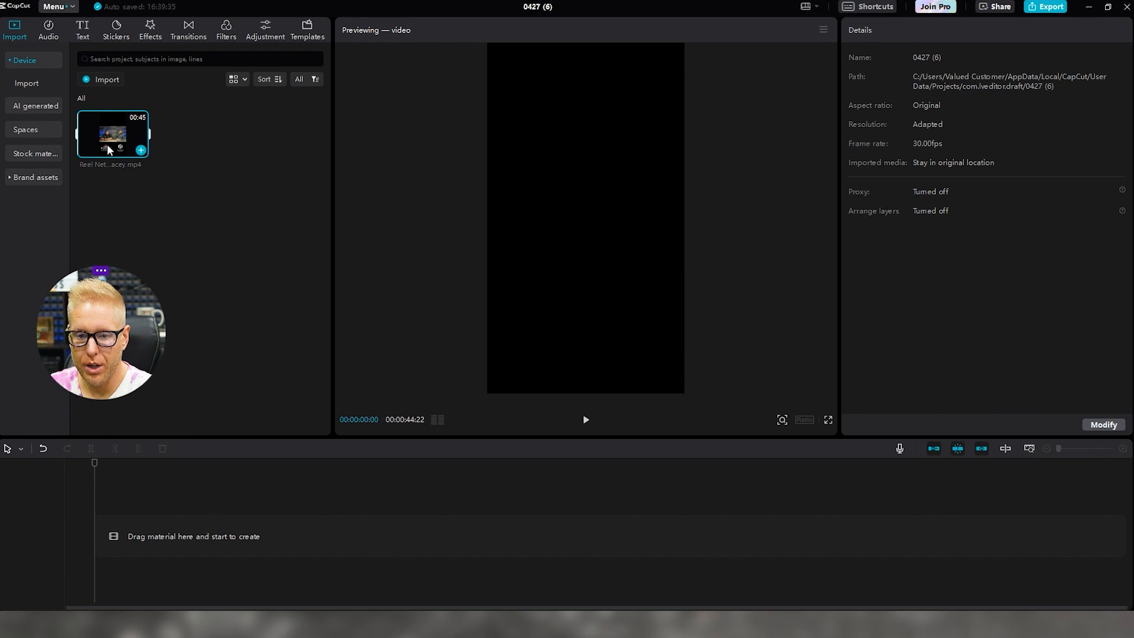
{"action": "left_click_drag", "start_coordinate": [108, 144], "coordinate": [35, 538]}
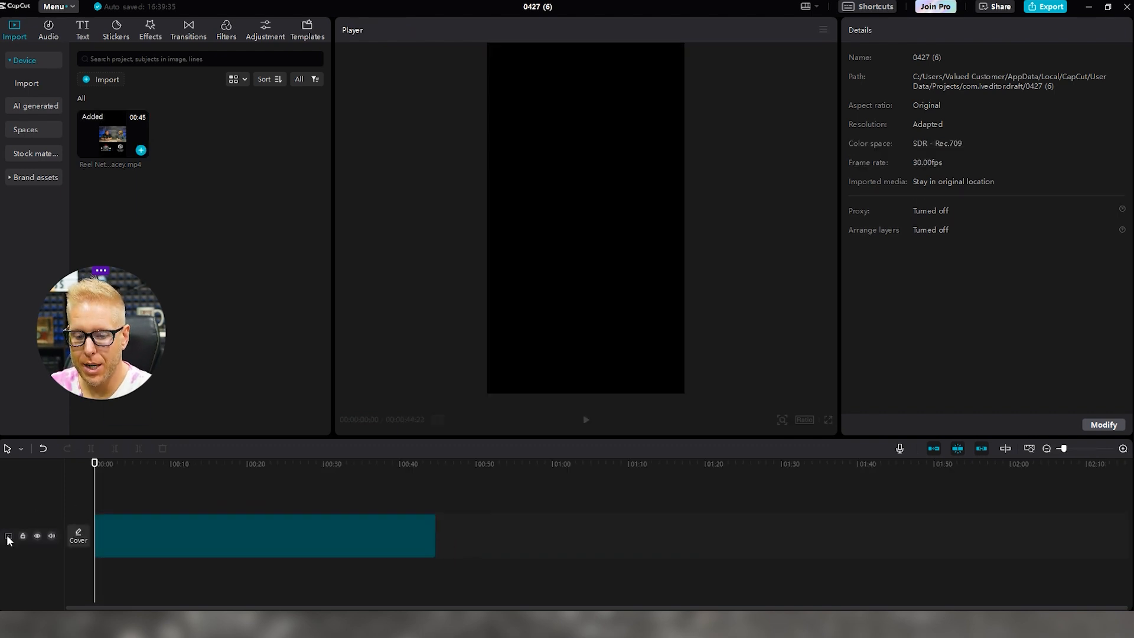
Open Cover and preview filmstrip frames, from early shots to both hosts with logos
{"action": "left_click", "coordinate": [78, 536]}
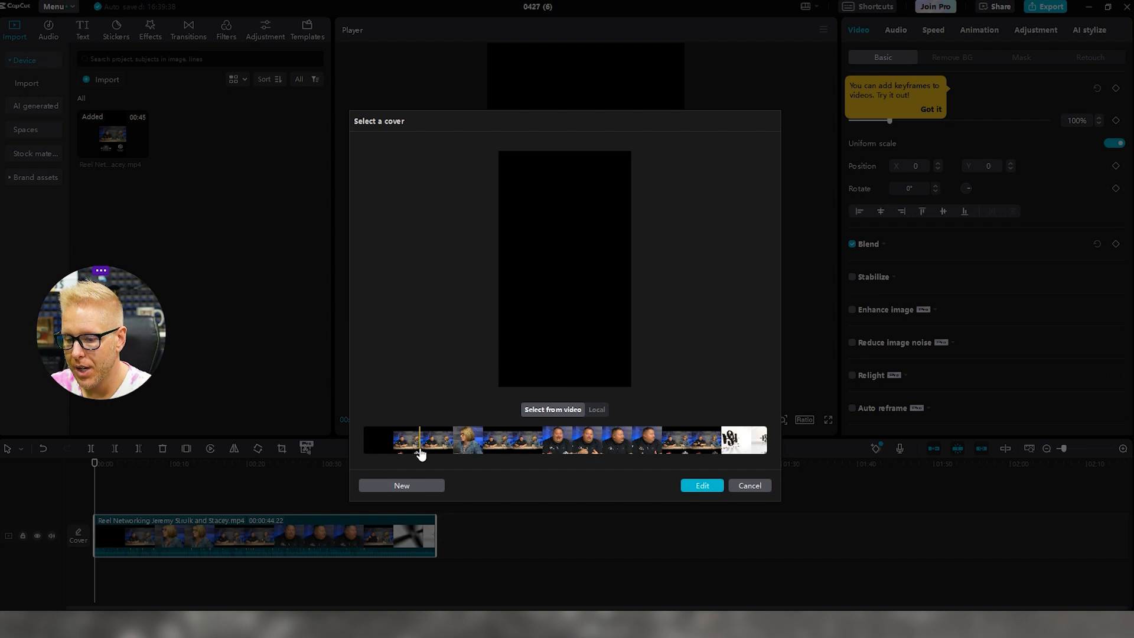
{"action": "left_click", "coordinate": [408, 452]}
{"action": "left_click", "coordinate": [448, 452]}
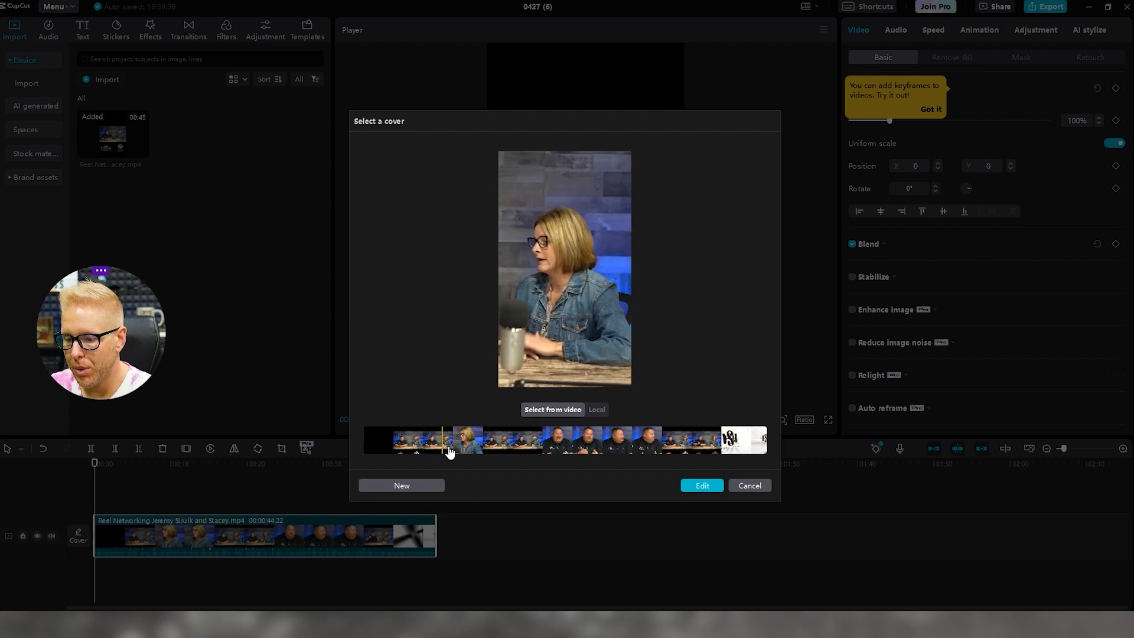
{"action": "left_click", "coordinate": [489, 452]}
{"action": "left_click", "coordinate": [526, 451]}
{"action": "left_click", "coordinate": [586, 453]}
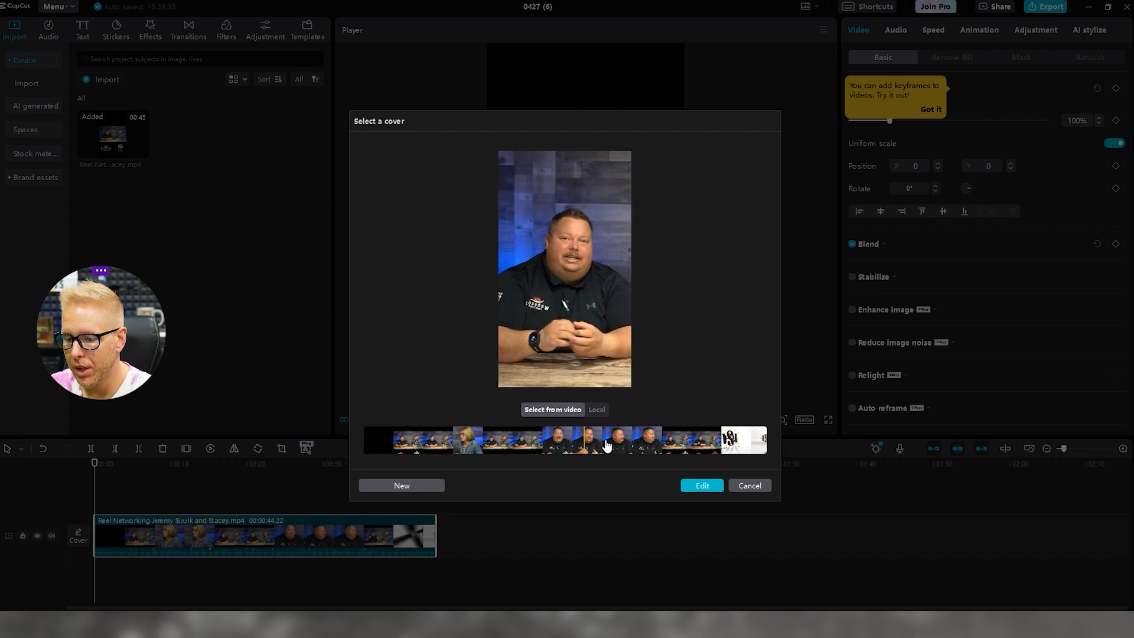
{"action": "left_click", "coordinate": [673, 446]}
{"action": "left_click", "coordinate": [714, 444]}
Settle on the wide two-host frame with logos and open it for editing
{"action": "left_click", "coordinate": [637, 446]}
{"action": "left_click", "coordinate": [616, 444]}
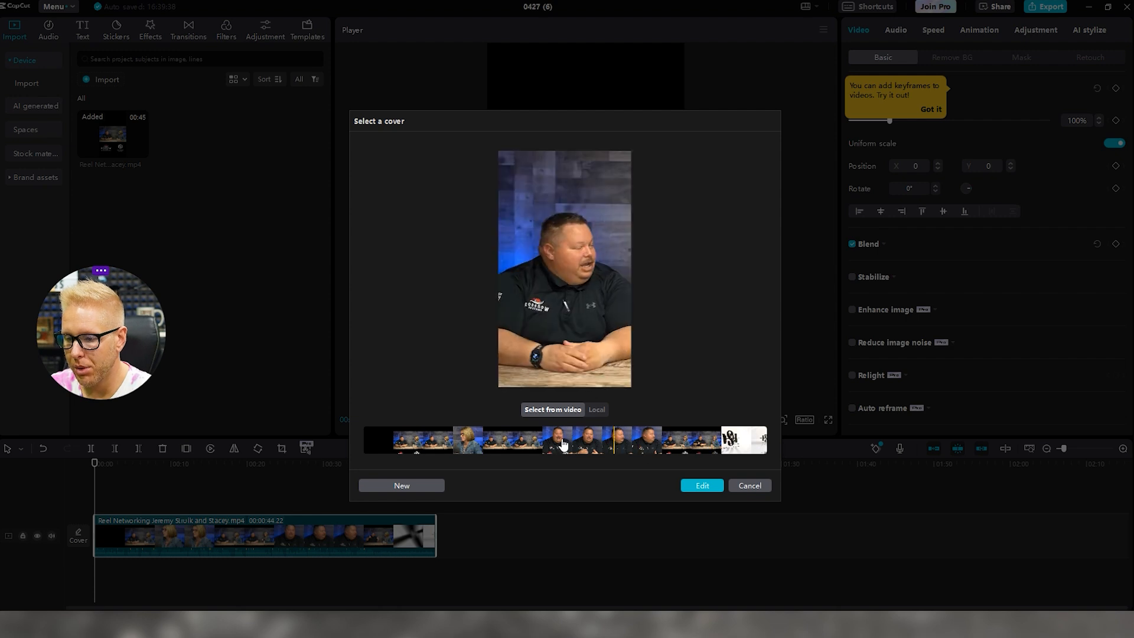
{"action": "left_click", "coordinate": [525, 447]}
{"action": "left_click", "coordinate": [506, 447]}
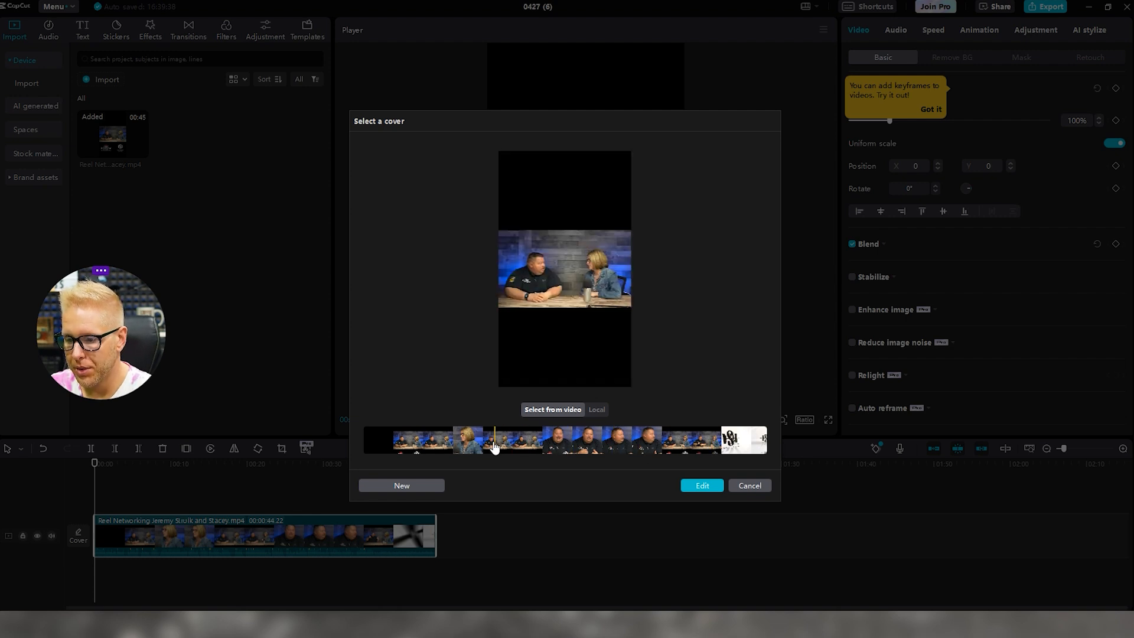
{"action": "left_click", "coordinate": [469, 447]}
{"action": "left_click", "coordinate": [443, 449]}
{"action": "left_click", "coordinate": [411, 452]}
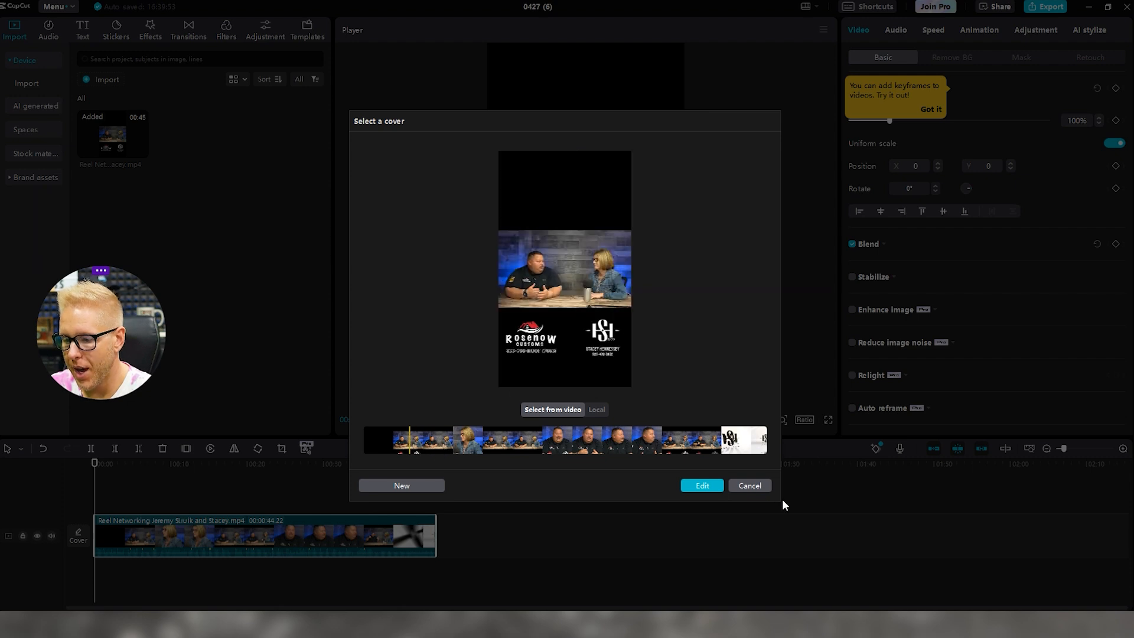
{"action": "left_click", "coordinate": [690, 489]}
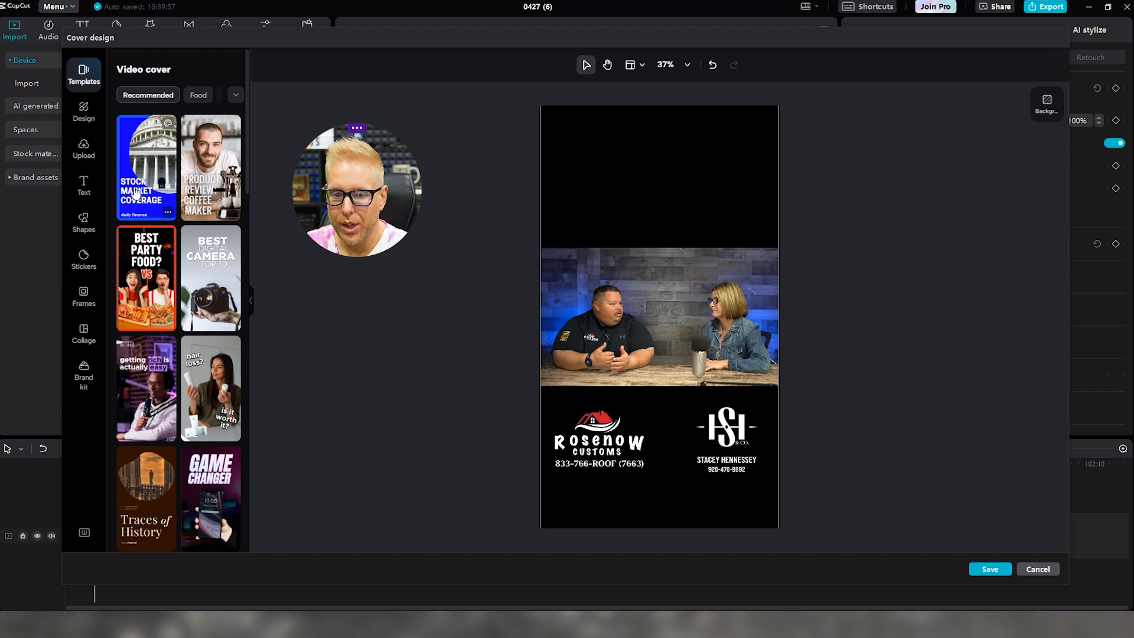
Look through the Design, Text, Shapes, Frames and Collage panels, then save the two-host cover
{"action": "left_click", "coordinate": [86, 111]}
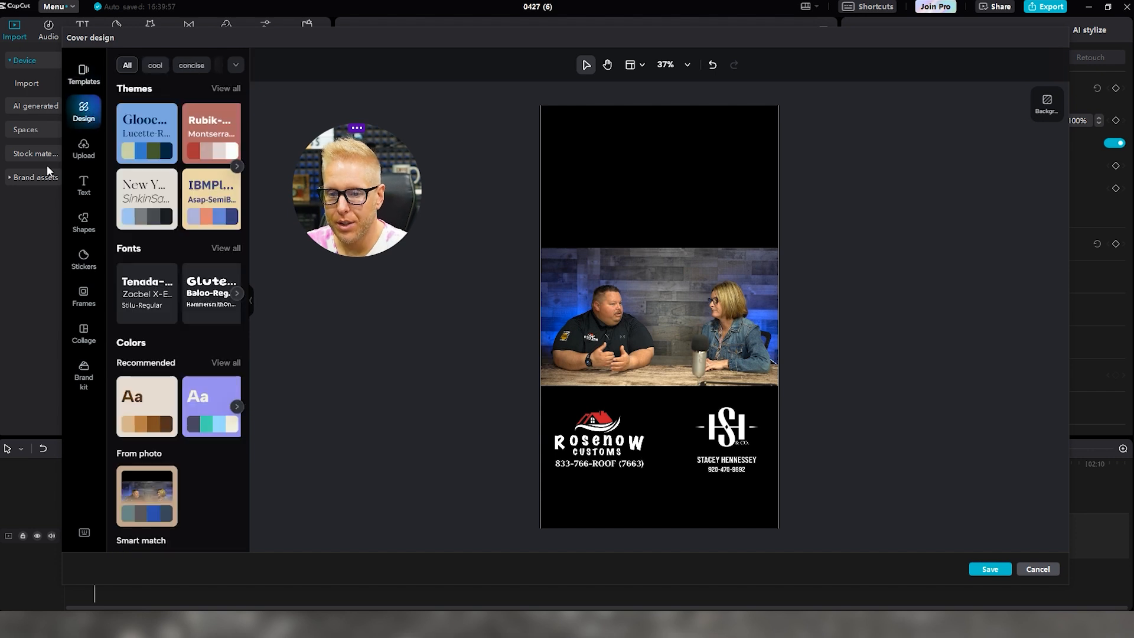
{"action": "left_click", "coordinate": [83, 185]}
{"action": "left_click", "coordinate": [82, 230]}
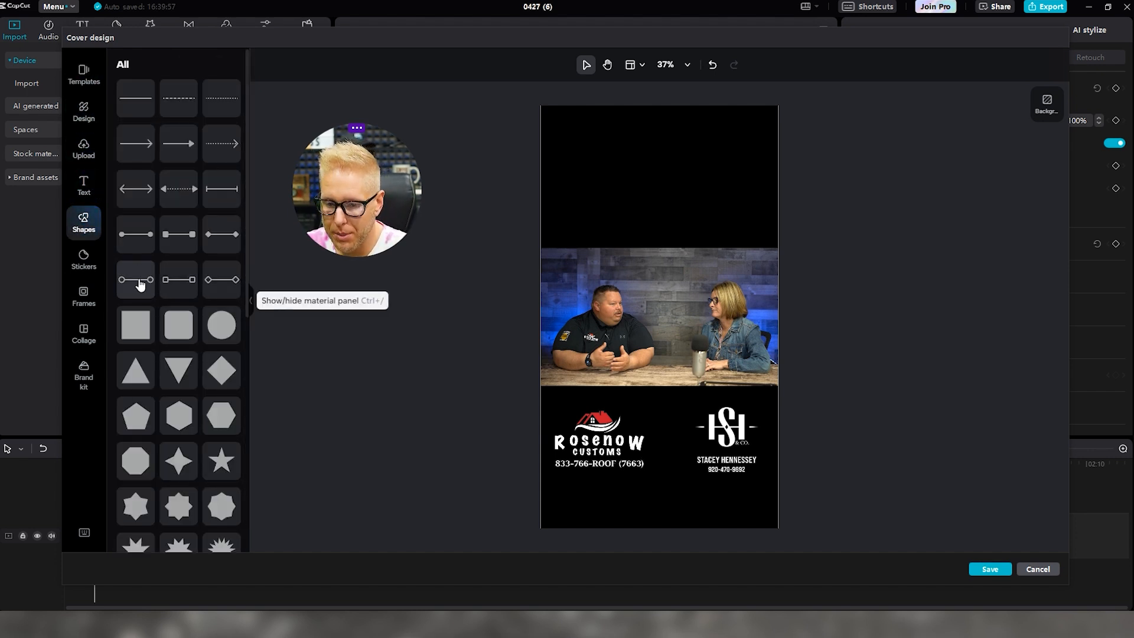
{"action": "left_click", "coordinate": [83, 296]}
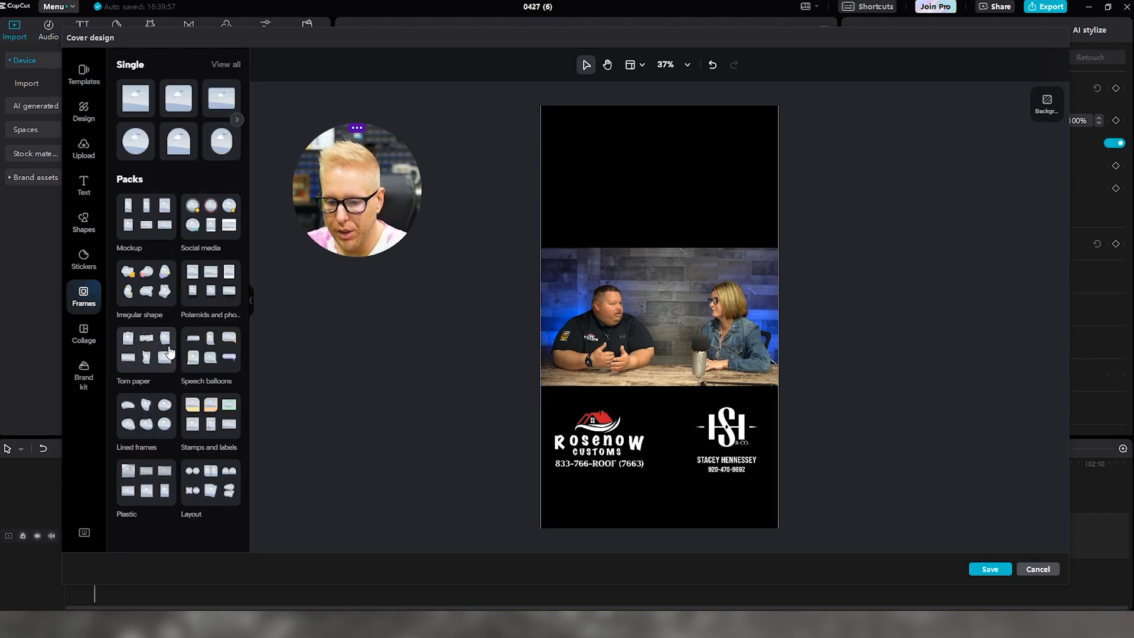
{"action": "left_click", "coordinate": [76, 342]}
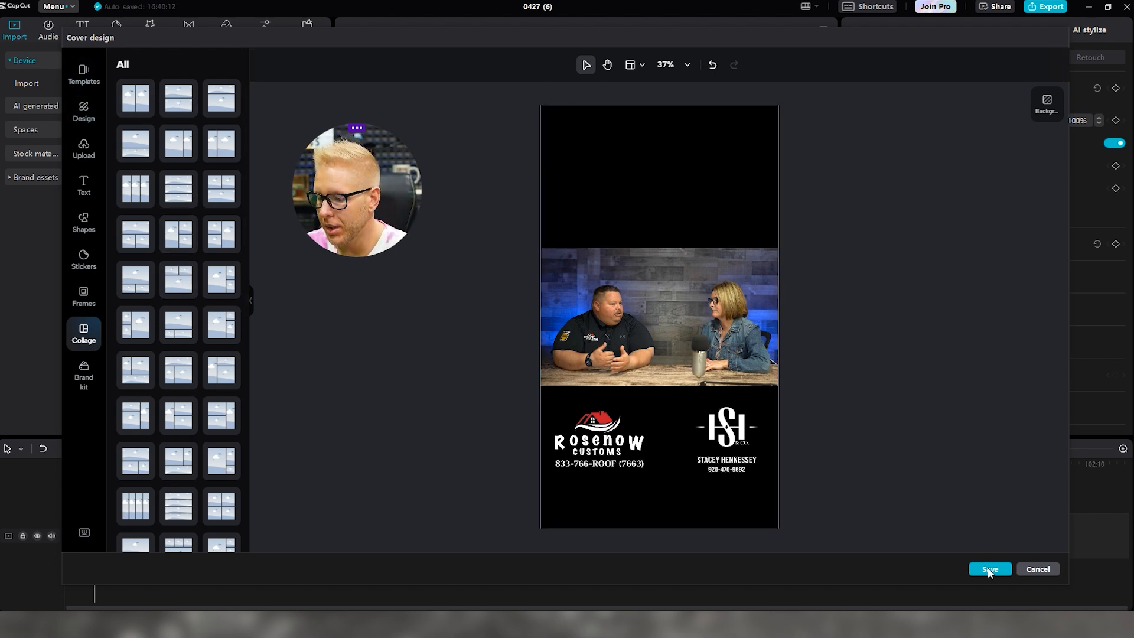
{"action": "left_click", "coordinate": [990, 569]}
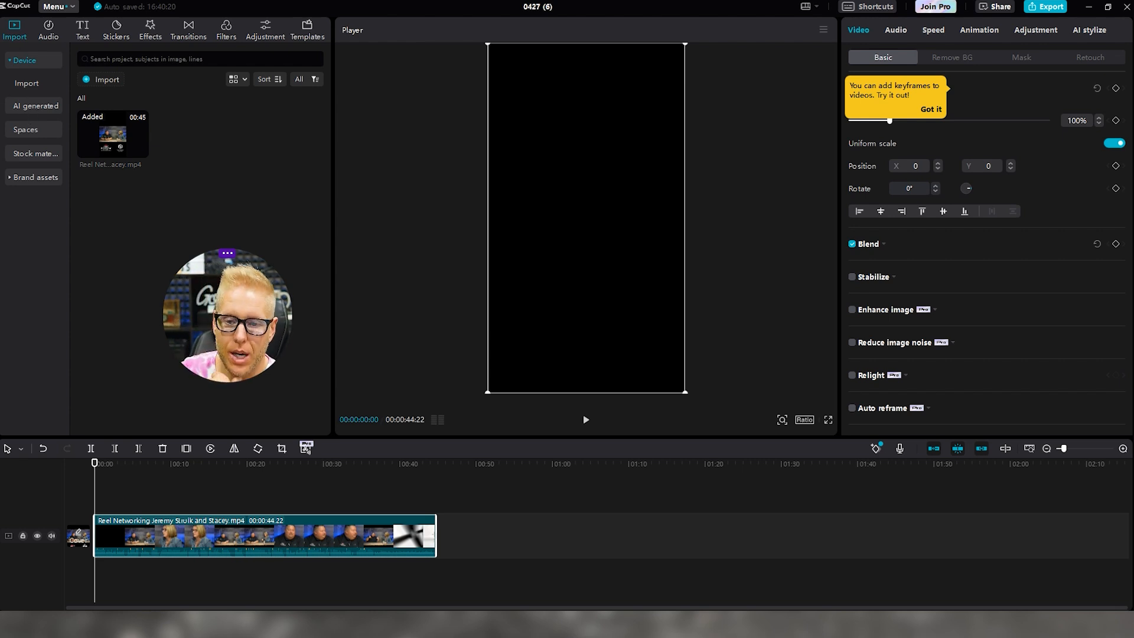
Generate English auto captions, play them back, and drag them into the top black band
{"action": "left_click", "coordinate": [89, 32]}
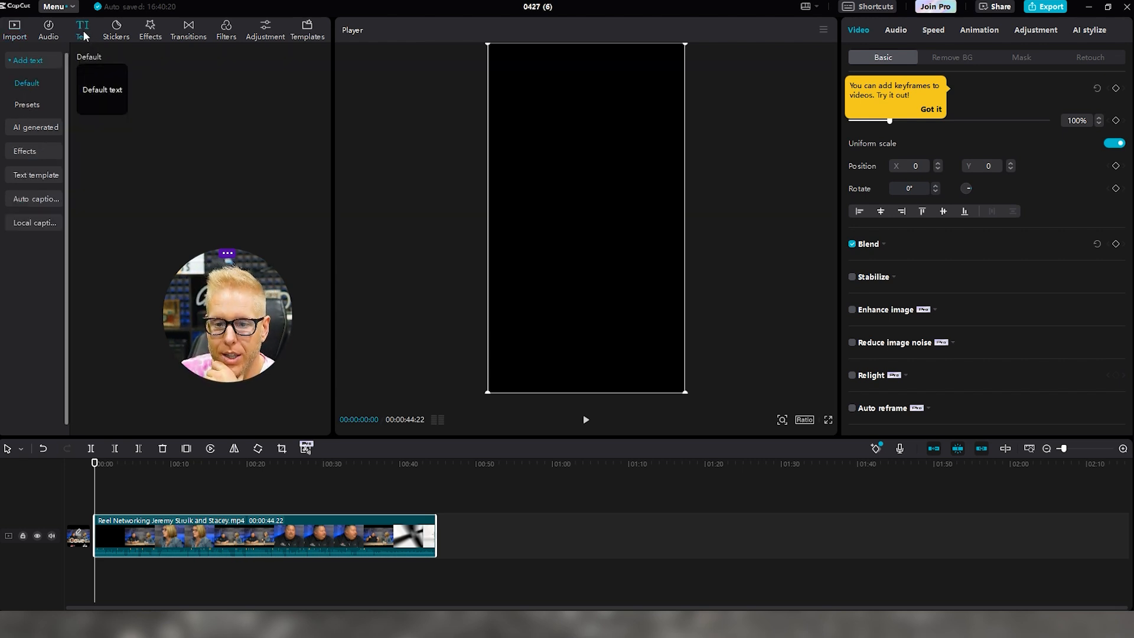
{"action": "left_click", "coordinate": [31, 201]}
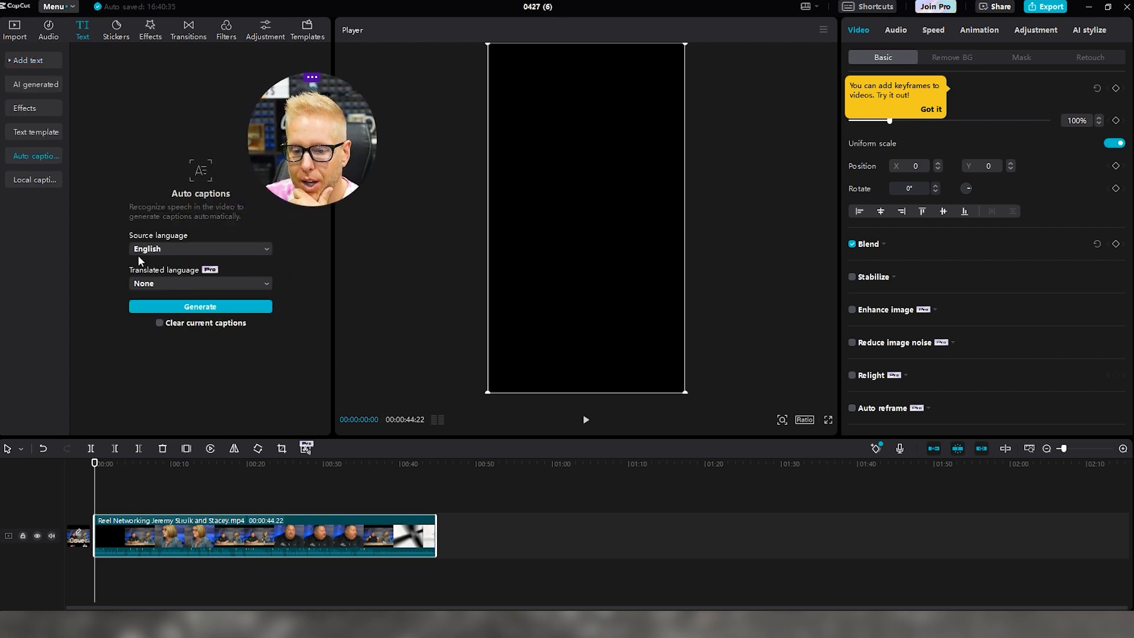
{"action": "left_click", "coordinate": [175, 309]}
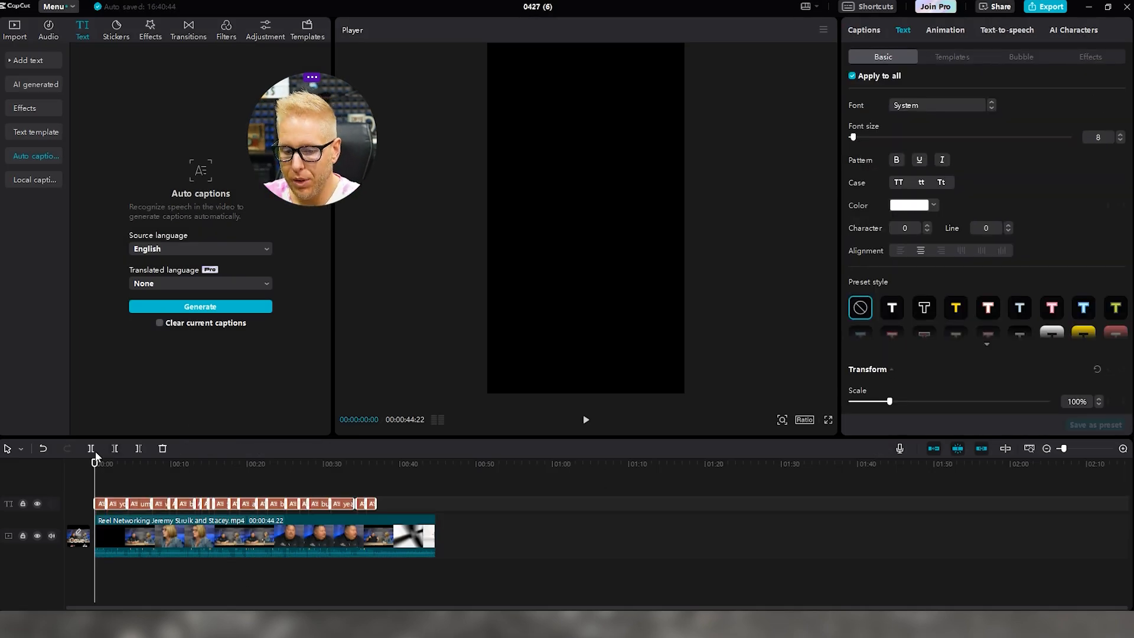
{"action": "left_click_drag", "start_coordinate": [290, 164], "coordinate": [176, 170]}
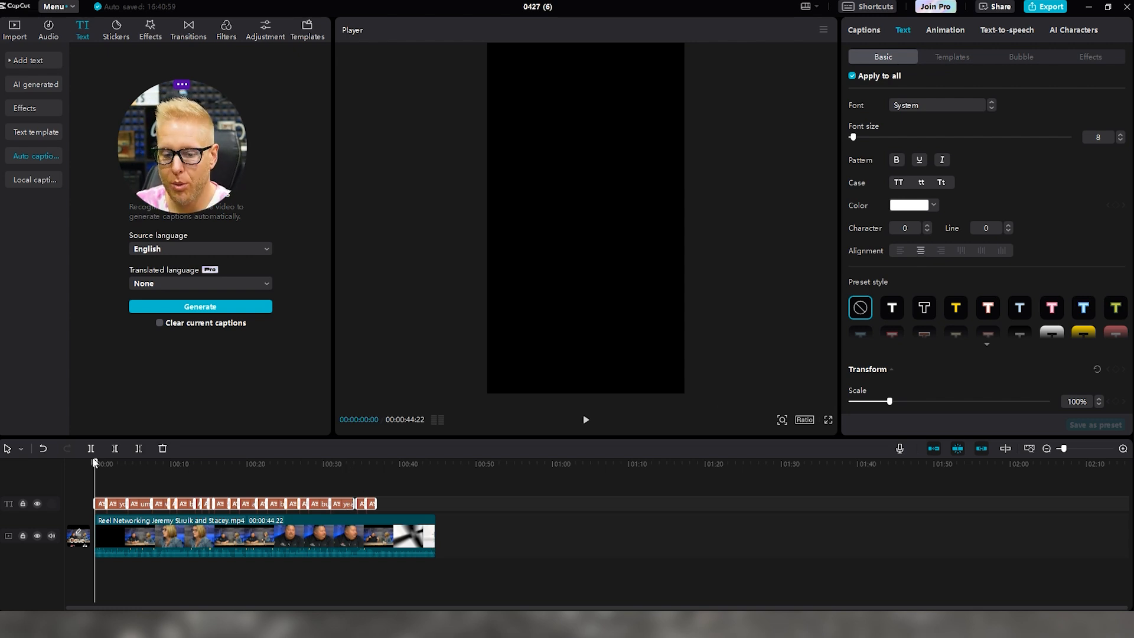
{"action": "left_click", "coordinate": [586, 421]}
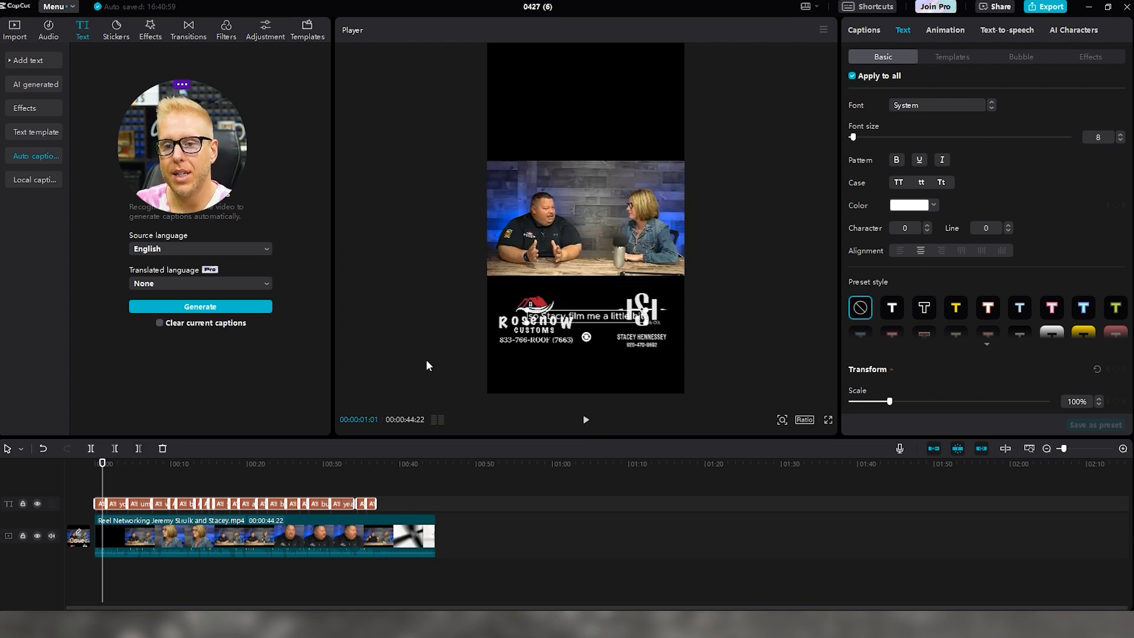
{"action": "left_click_drag", "start_coordinate": [590, 319], "coordinate": [589, 89]}
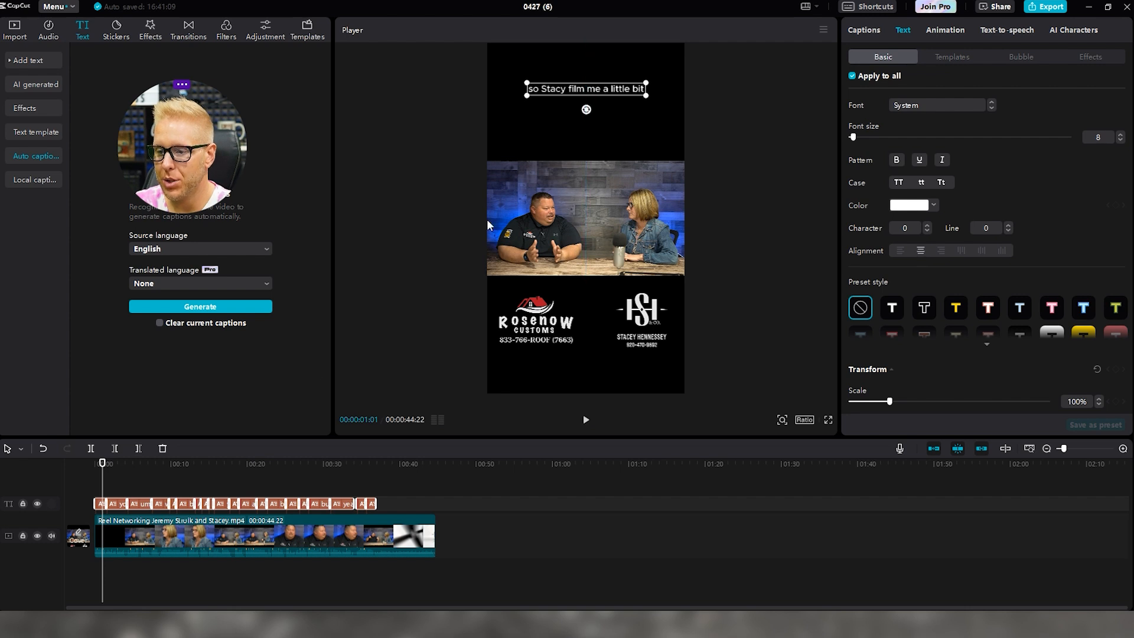
Apply the yellow T preset style to all captions, after briefly trying a pink-and-white preset
{"action": "left_click", "coordinate": [957, 308]}
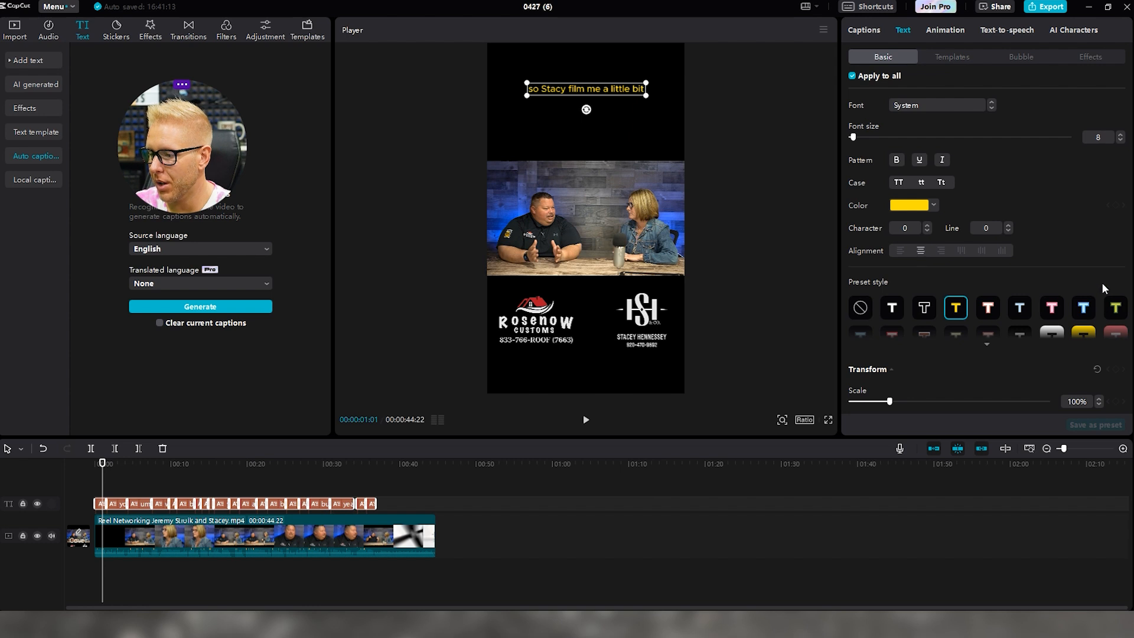
{"action": "scroll", "coordinate": [1095, 275], "scroll_direction": "down", "scroll_amount": 10}
{"action": "scroll", "coordinate": [1083, 275], "scroll_direction": "up", "scroll_amount": 10}
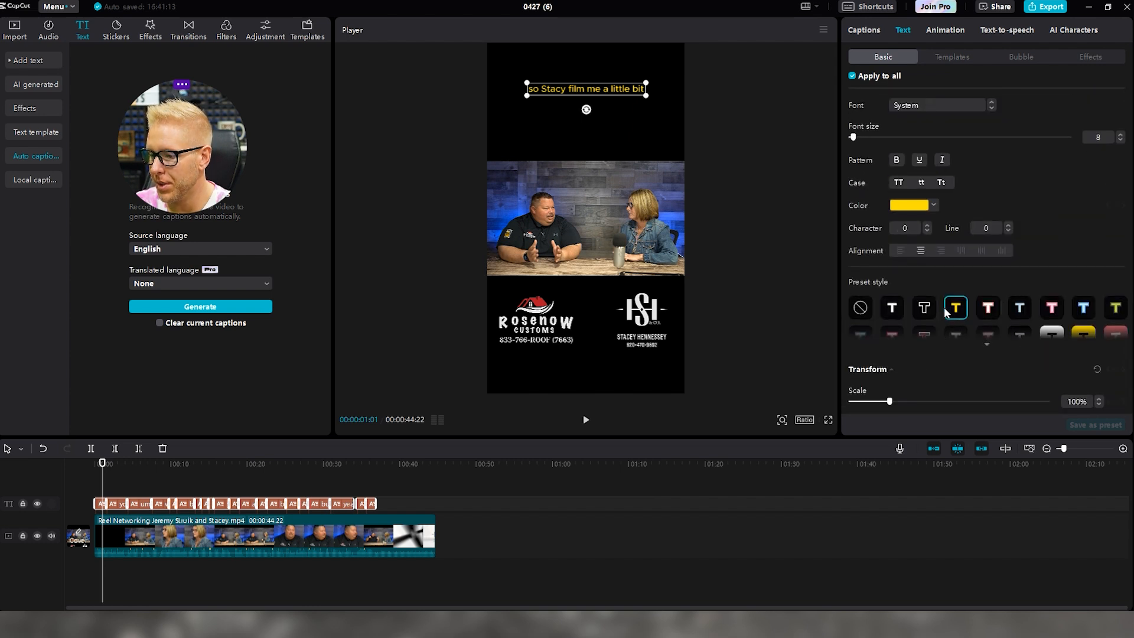
{"action": "scroll", "coordinate": [945, 278], "scroll_direction": "down", "scroll_amount": 5}
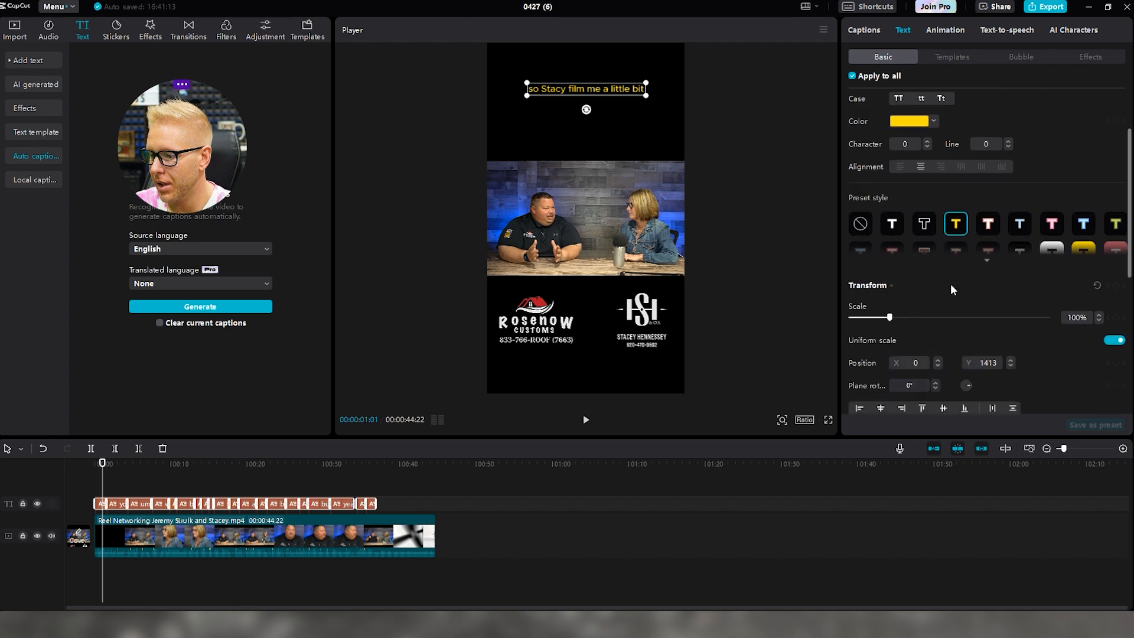
{"action": "scroll", "coordinate": [988, 254], "scroll_direction": "up", "scroll_amount": 3}
{"action": "scroll", "coordinate": [988, 260], "scroll_direction": "up", "scroll_amount": 3}
{"action": "scroll", "coordinate": [985, 284], "scroll_direction": "down", "scroll_amount": 5}
{"action": "scroll", "coordinate": [983, 296], "scroll_direction": "up", "scroll_amount": 4}
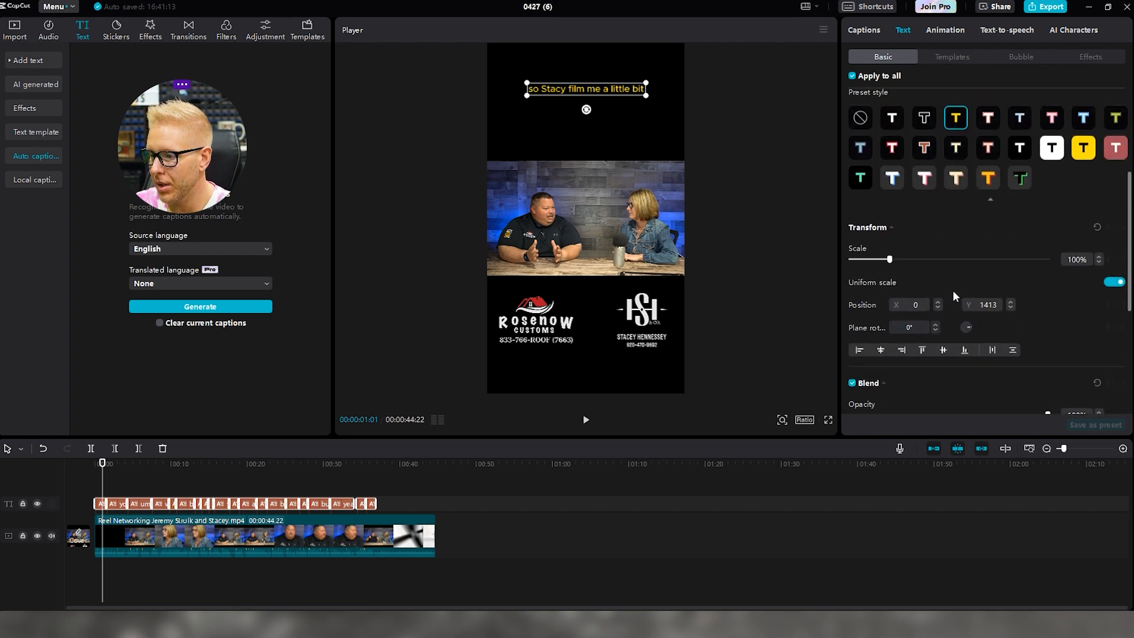
{"action": "left_click", "coordinate": [990, 306]}
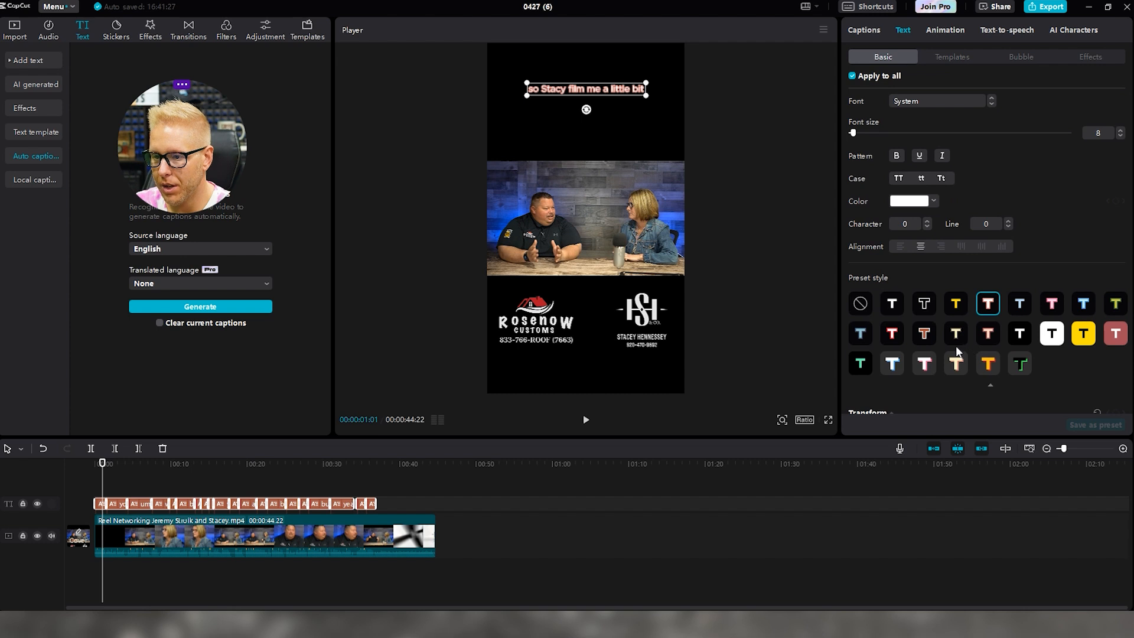
{"action": "left_click", "coordinate": [949, 307]}
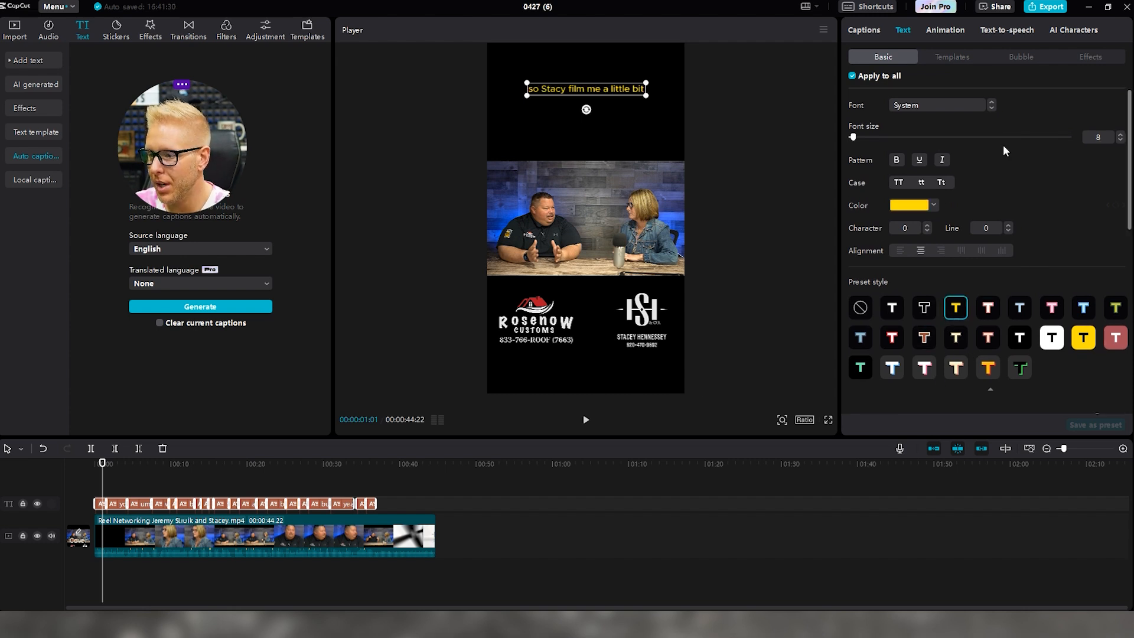
Download and apply the ZY Modern font to the captions
{"action": "left_click", "coordinate": [990, 106]}
{"action": "left_click", "coordinate": [993, 104]}
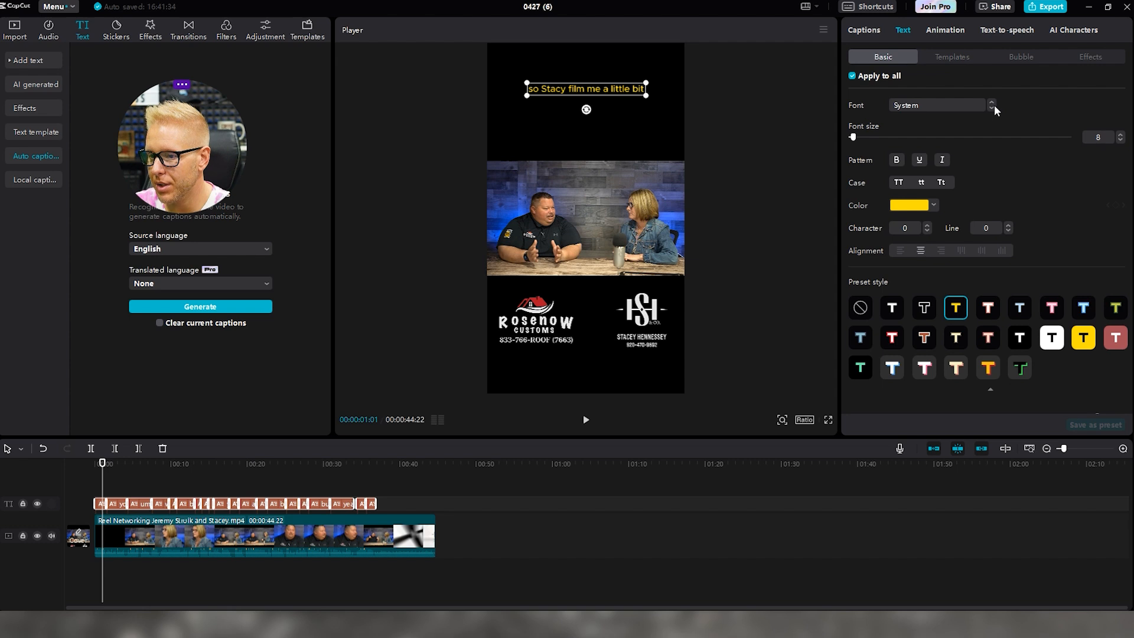
{"action": "left_click", "coordinate": [962, 104]}
{"action": "left_click", "coordinate": [932, 217]}
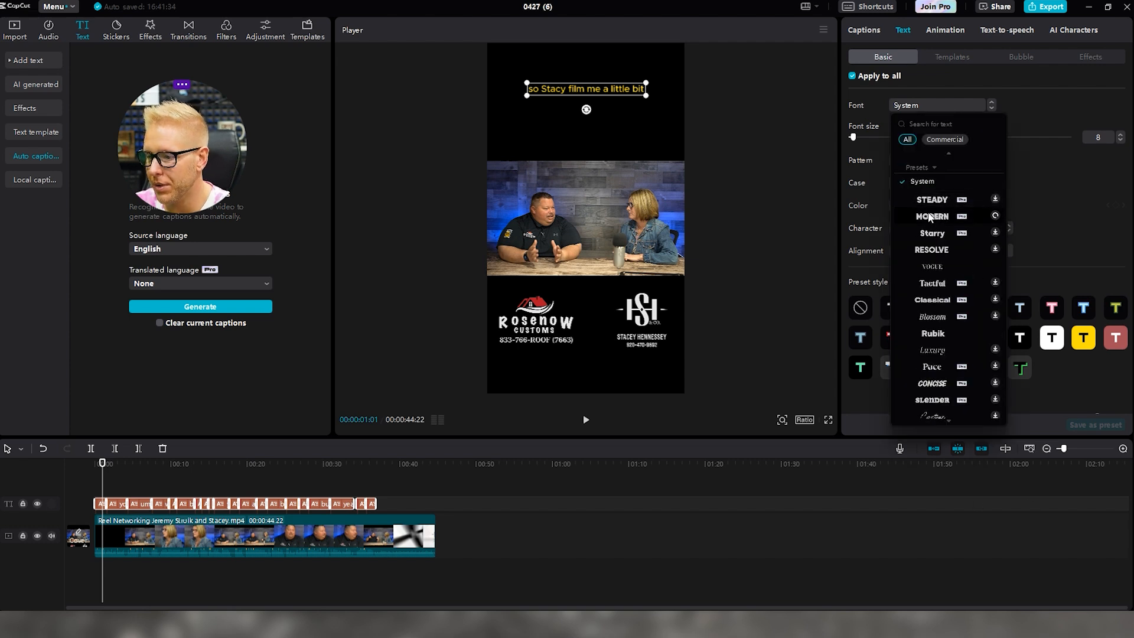
{"action": "left_click", "coordinate": [936, 217]}
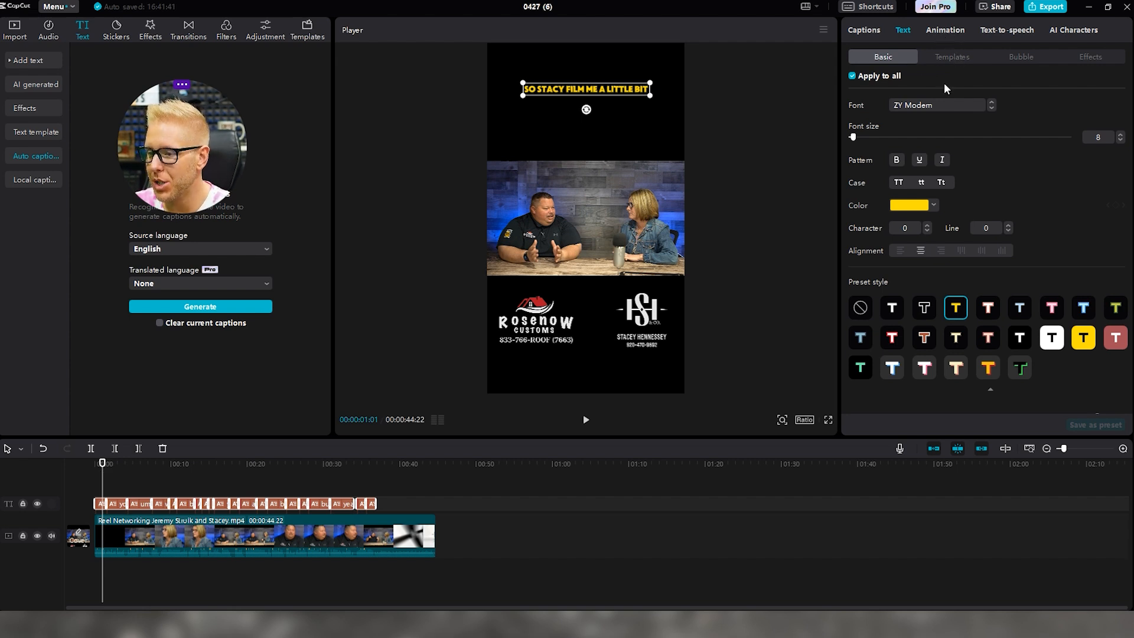
{"action": "left_click", "coordinate": [757, 189]}
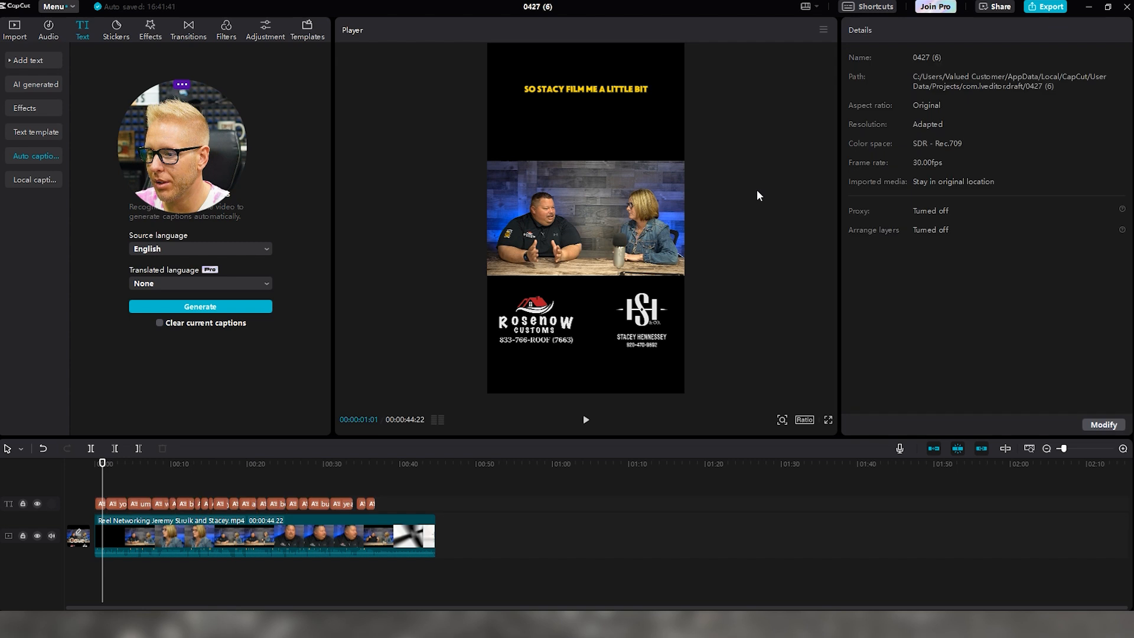
Select and deselect the caption clips to check their yellow styling
{"action": "left_click", "coordinate": [100, 503]}
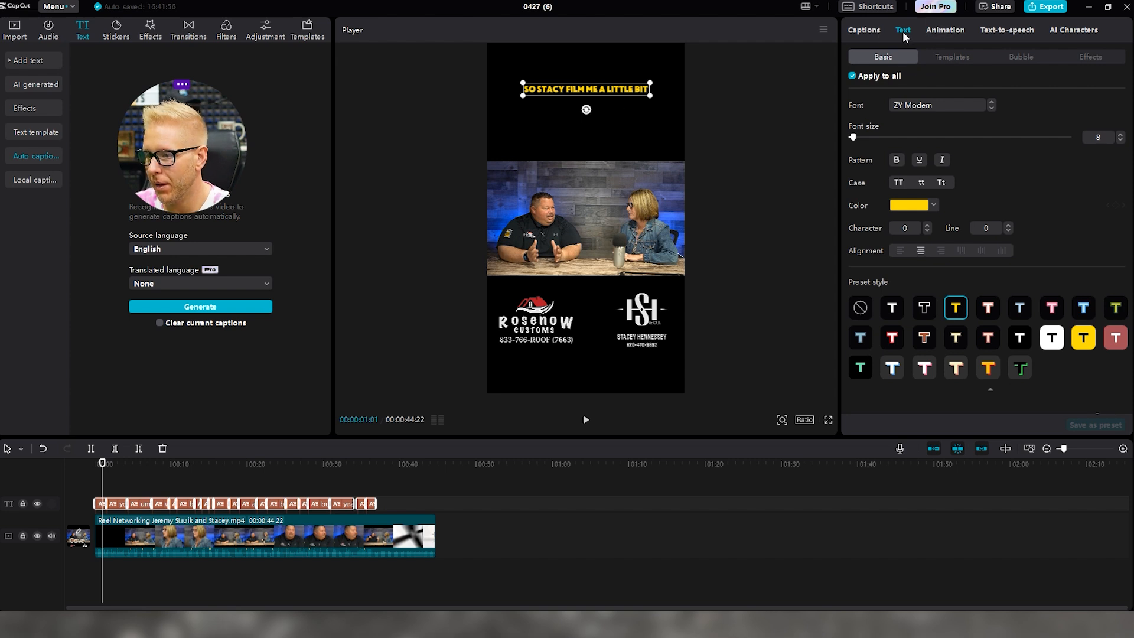
{"action": "left_click", "coordinate": [657, 140]}
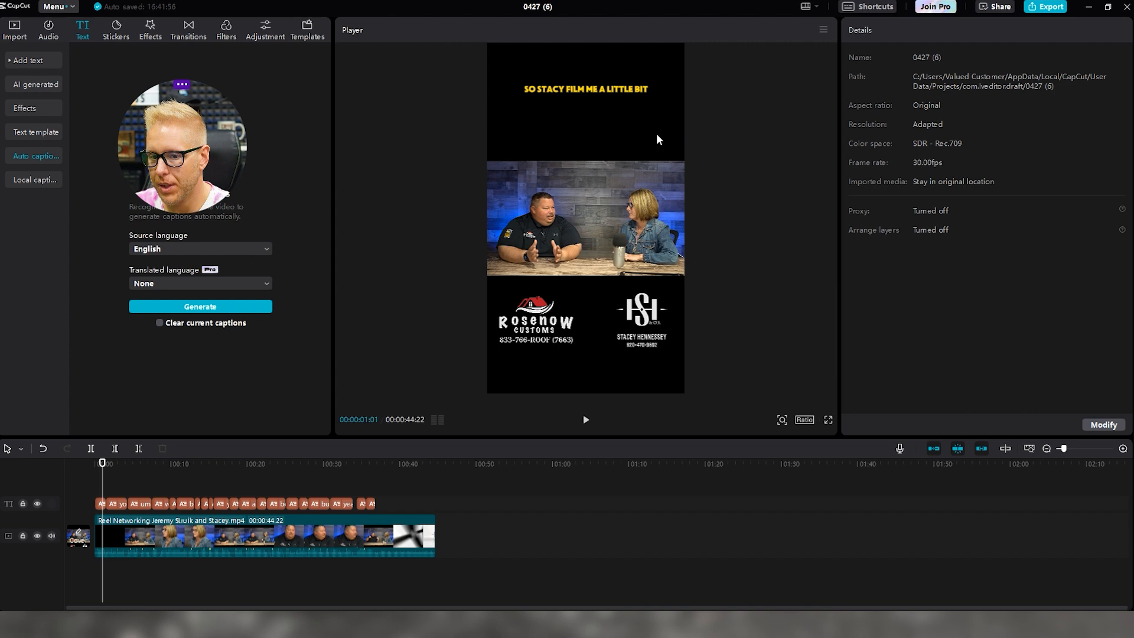
{"action": "left_click", "coordinate": [100, 506]}
{"action": "left_click_drag", "start_coordinate": [390, 487], "coordinate": [80, 510]}
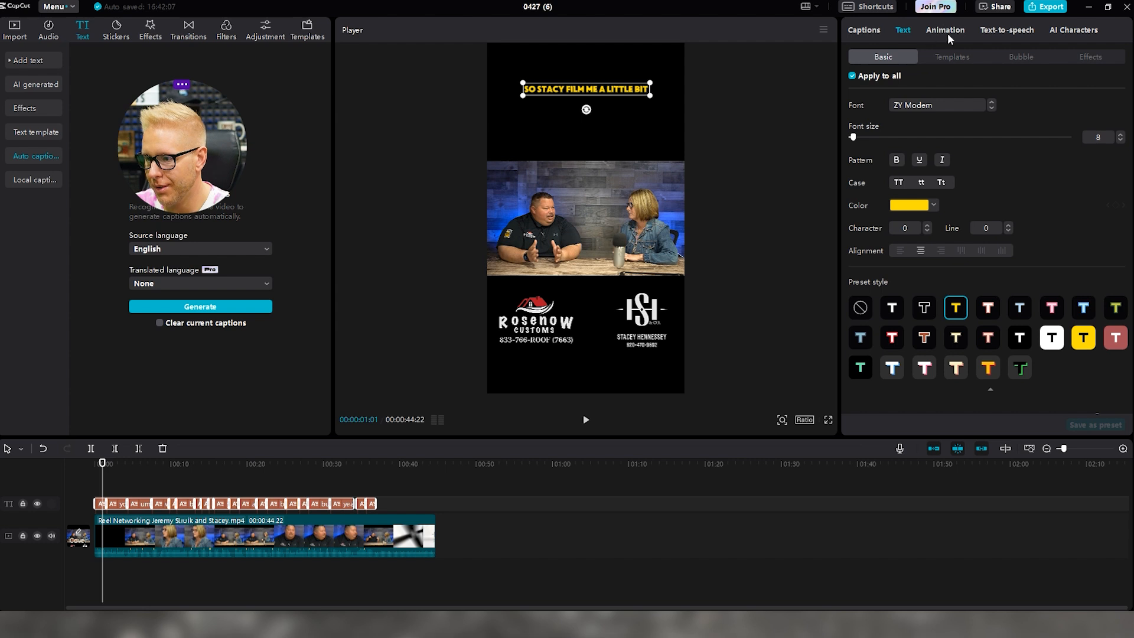
{"action": "left_click", "coordinate": [763, 116]}
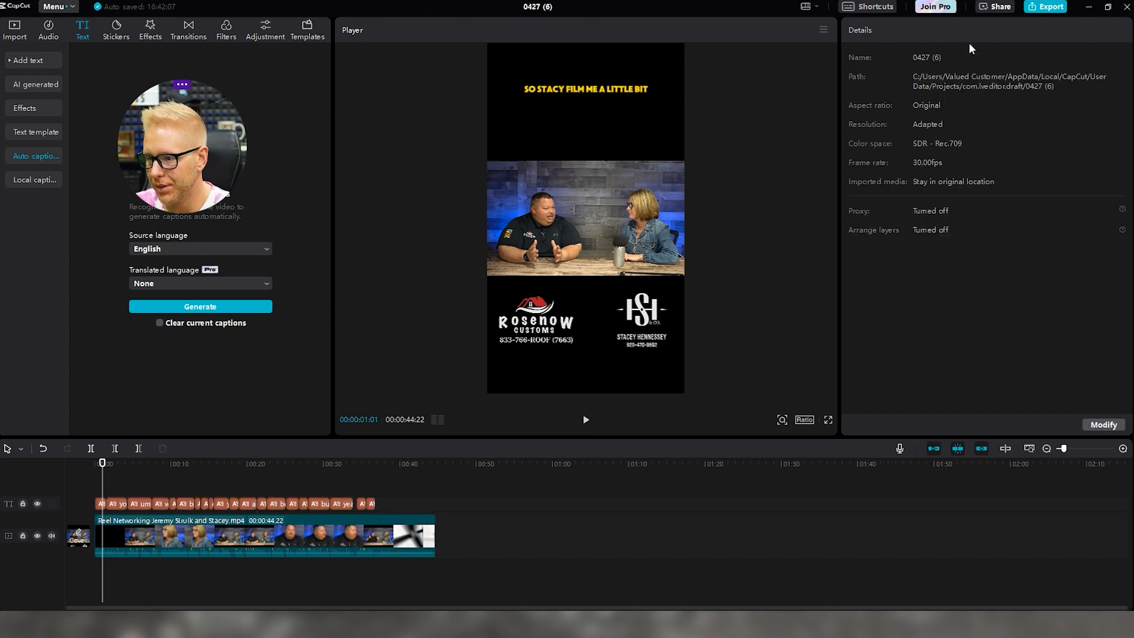
{"action": "left_click_drag", "start_coordinate": [98, 494], "coordinate": [404, 509]}
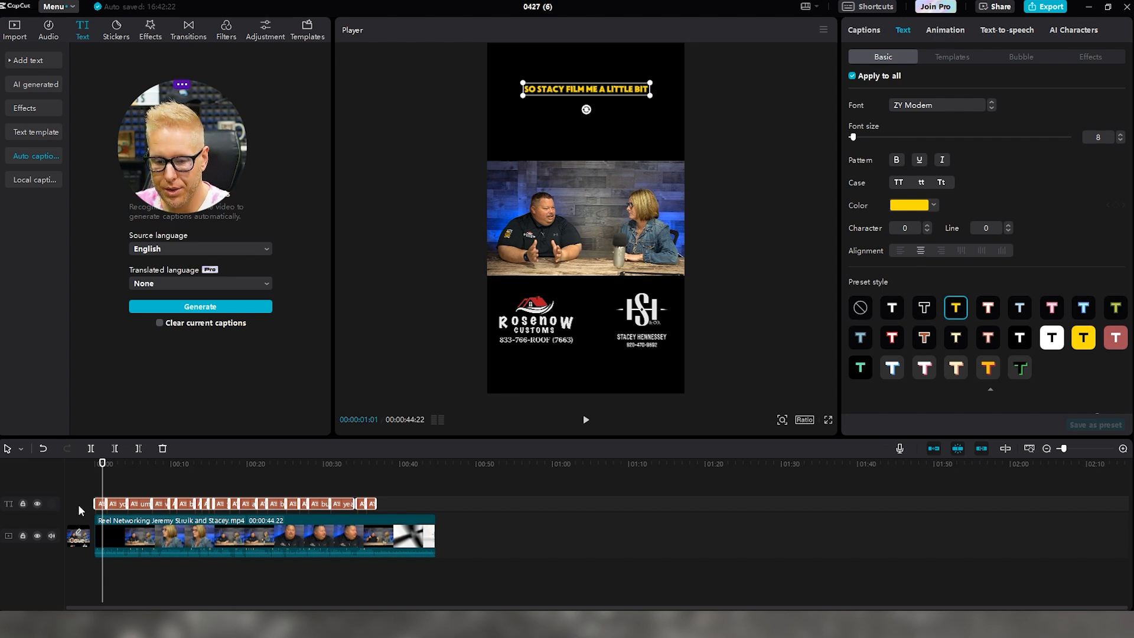
{"action": "left_click", "coordinate": [124, 499]}
Scrub through the opening seconds reviewing captions, then close the 0427 (6) project
{"action": "left_click_drag", "start_coordinate": [135, 468], "coordinate": [111, 464]}
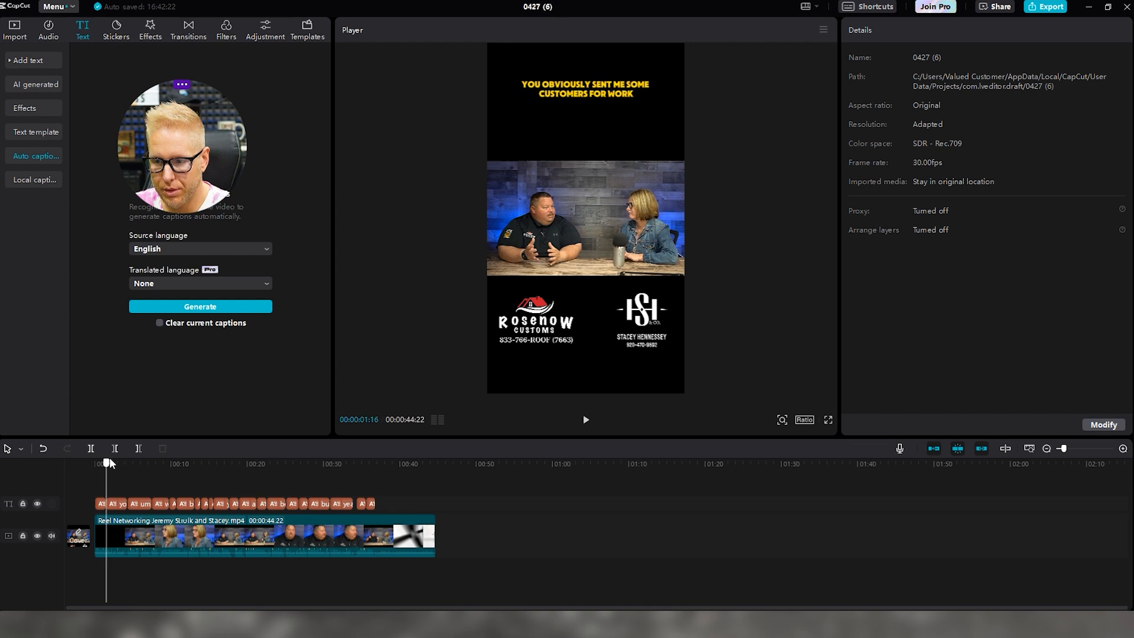
{"action": "left_click_drag", "start_coordinate": [109, 470], "coordinate": [95, 502]}
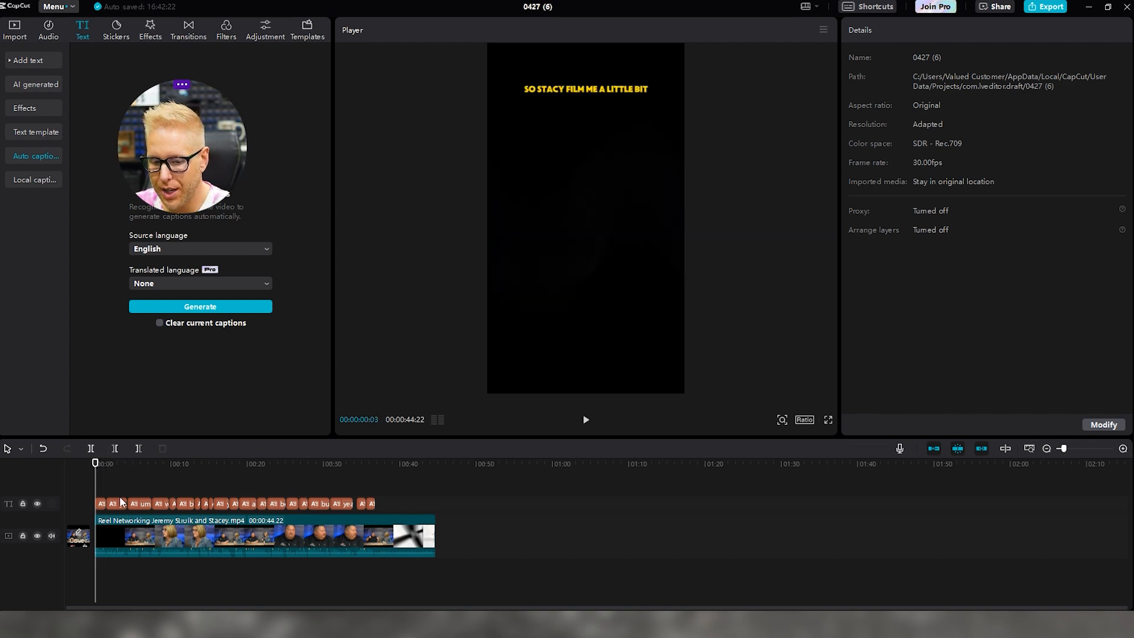
{"action": "left_click", "coordinate": [99, 504]}
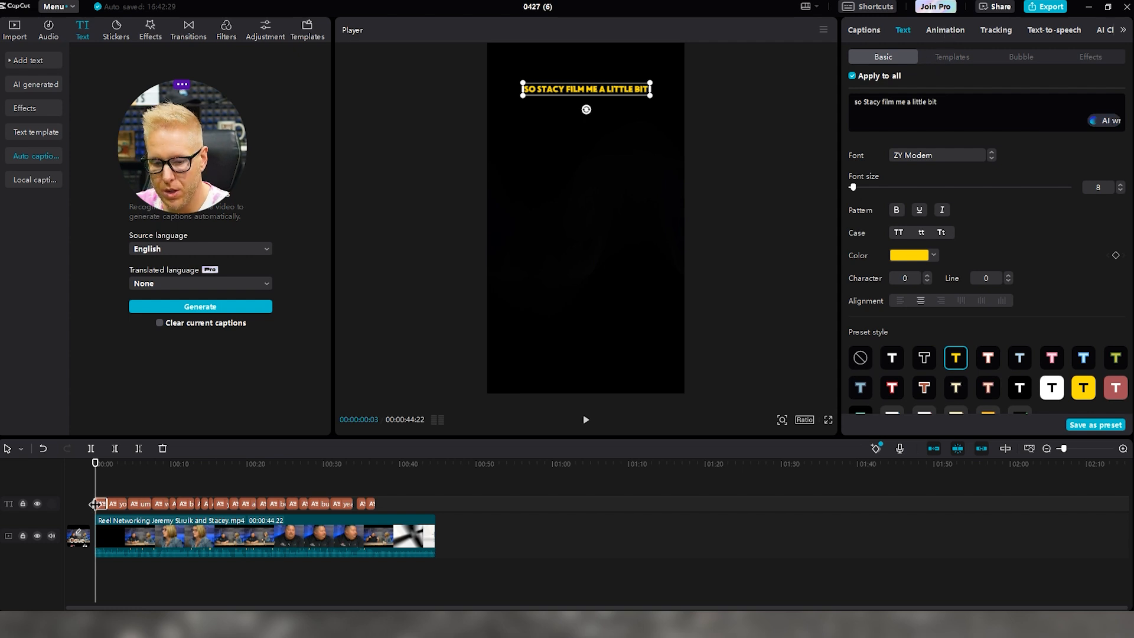
{"action": "left_click", "coordinate": [122, 474]}
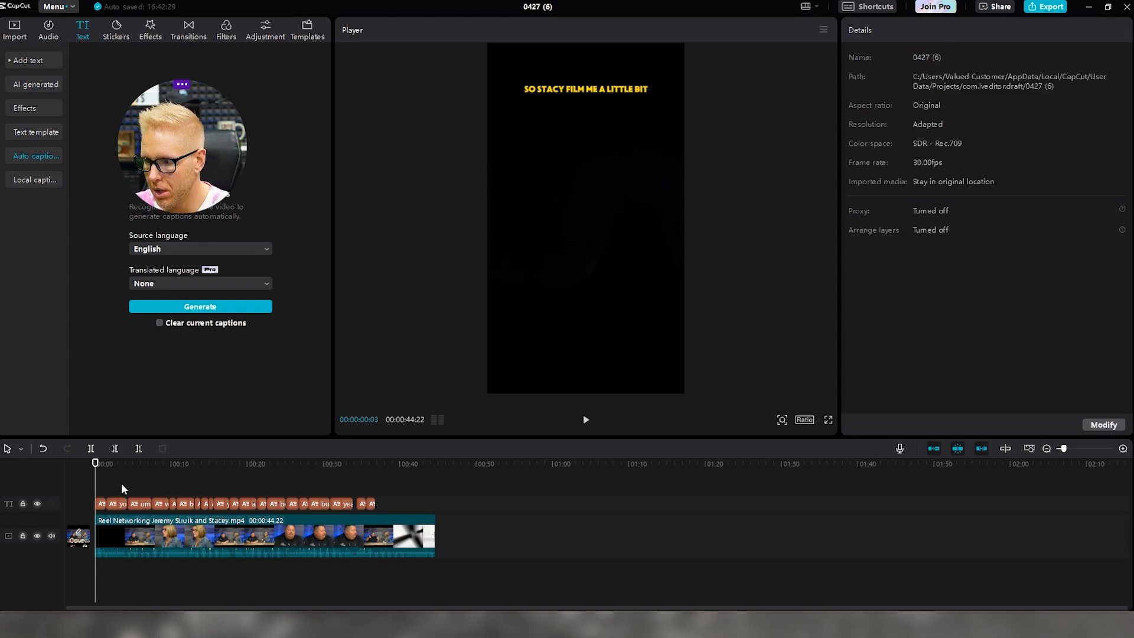
{"action": "left_click_drag", "start_coordinate": [101, 480], "coordinate": [127, 476]}
{"action": "left_click_drag", "start_coordinate": [384, 492], "coordinate": [69, 512]}
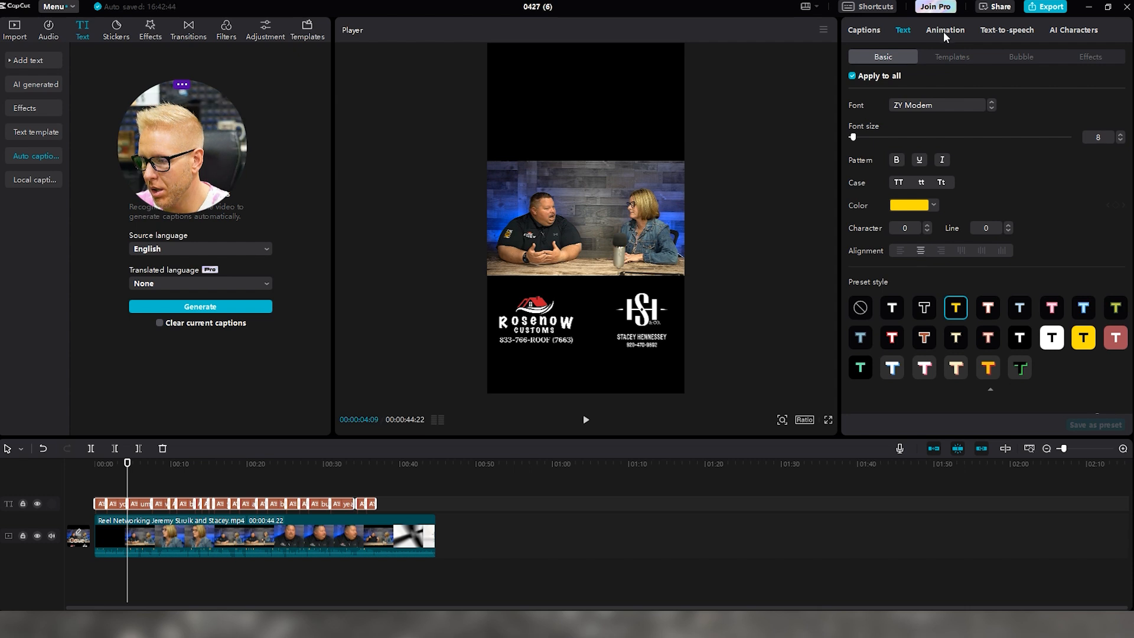
{"action": "left_click", "coordinate": [212, 497]}
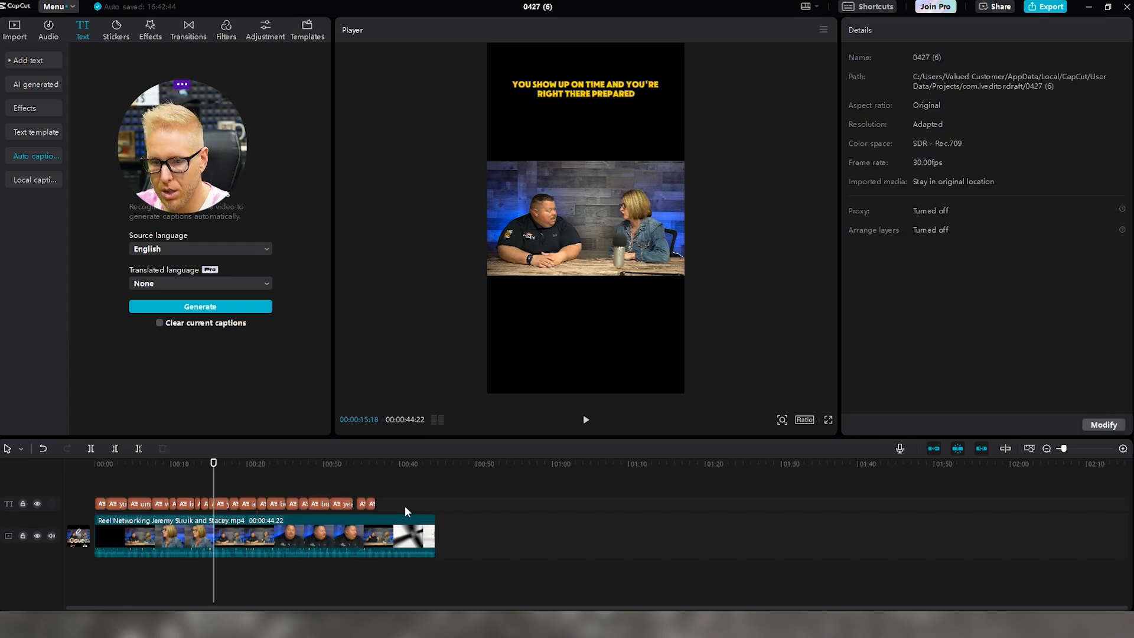
{"action": "left_click", "coordinate": [1127, 6]}
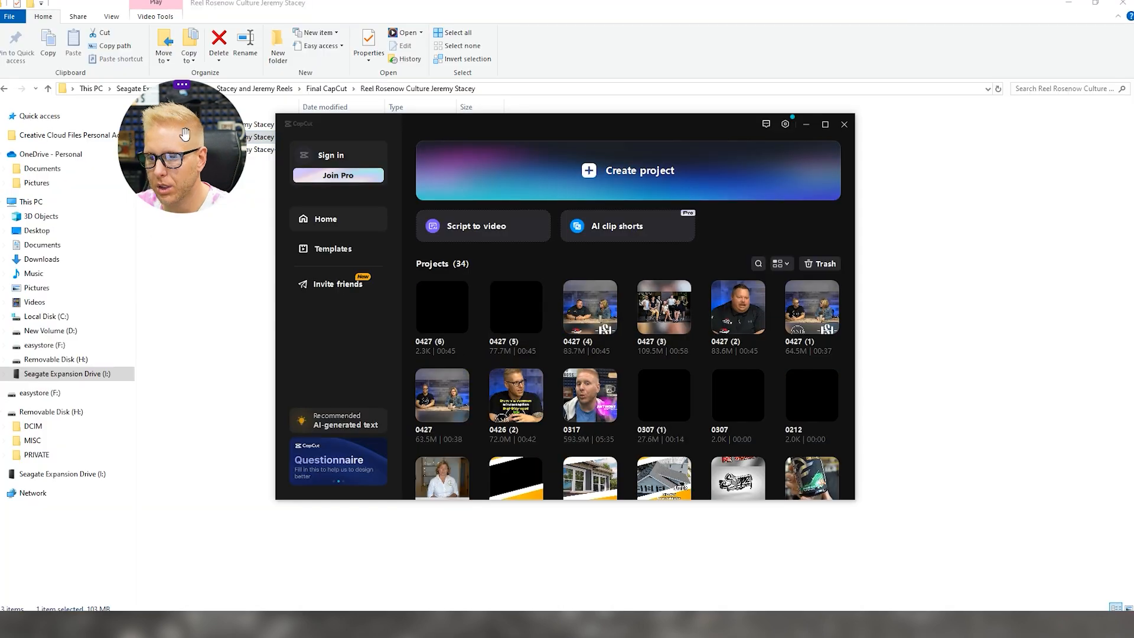
Create project 0427 (7) and place the Reel Networking video on its timeline
{"action": "left_click", "coordinate": [632, 170]}
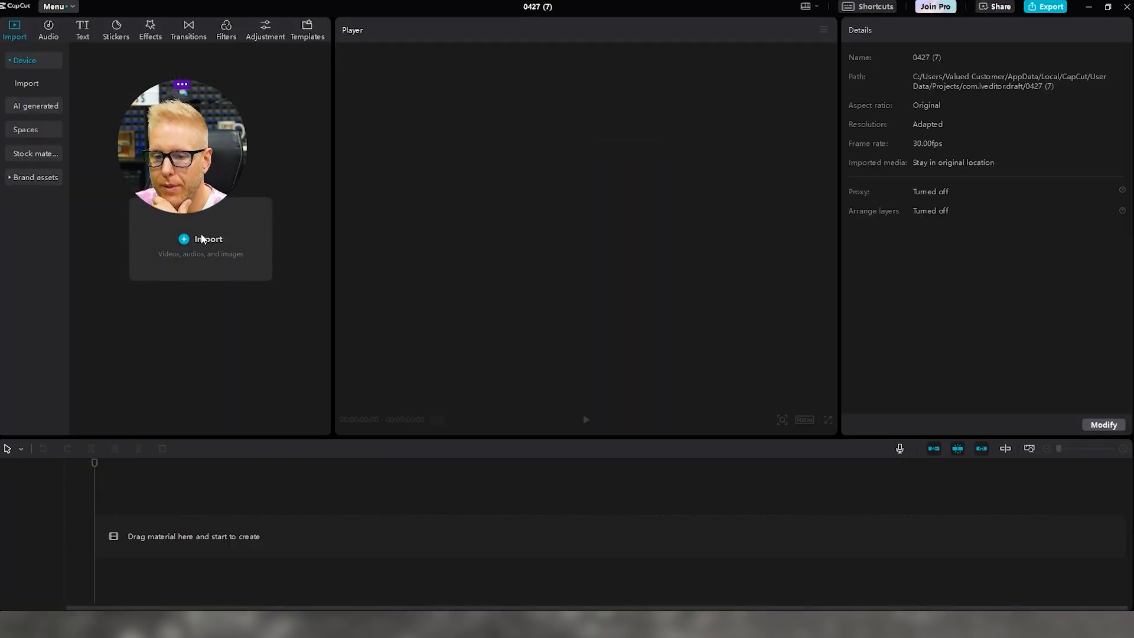
{"action": "left_click", "coordinate": [214, 277]}
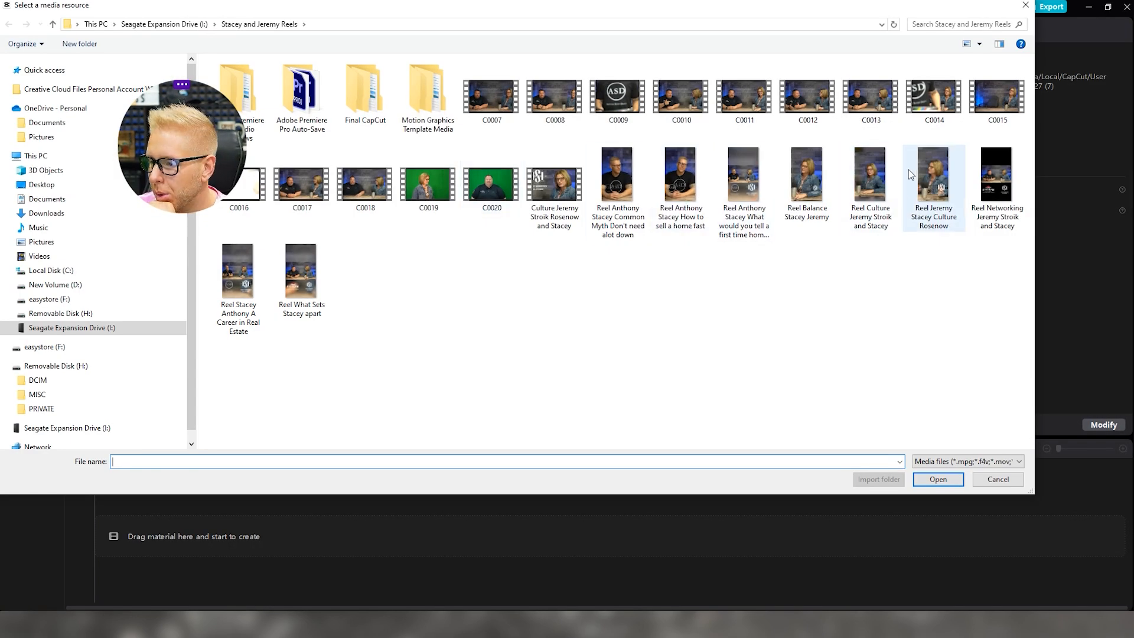
{"action": "left_click", "coordinate": [995, 173]}
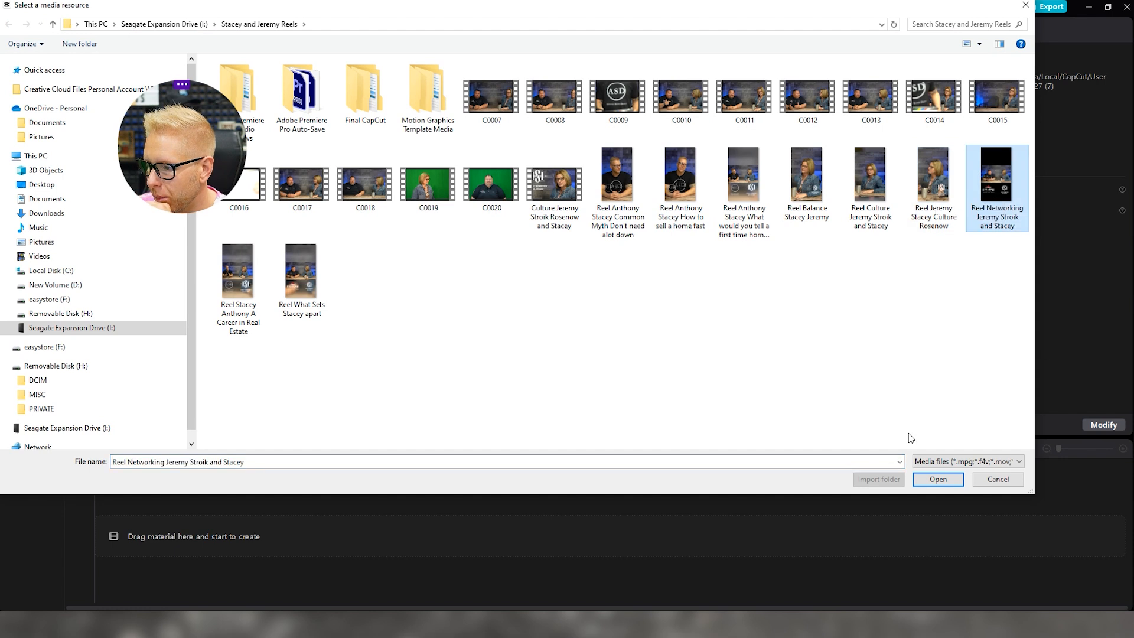
{"action": "left_click", "coordinate": [939, 479]}
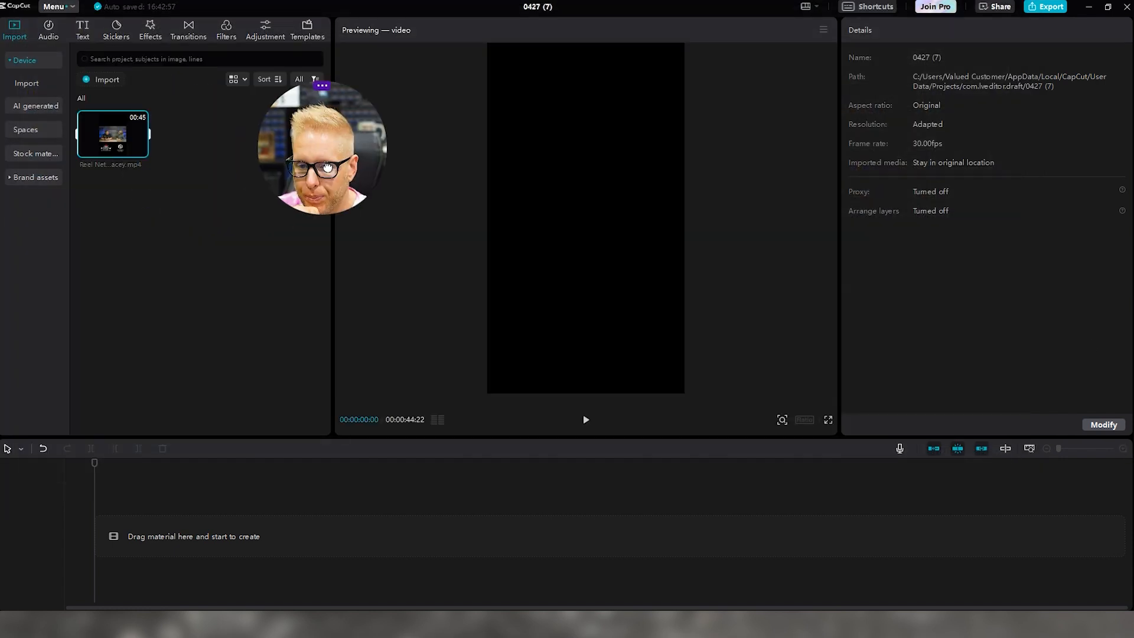
{"action": "left_click_drag", "start_coordinate": [105, 142], "coordinate": [108, 520]}
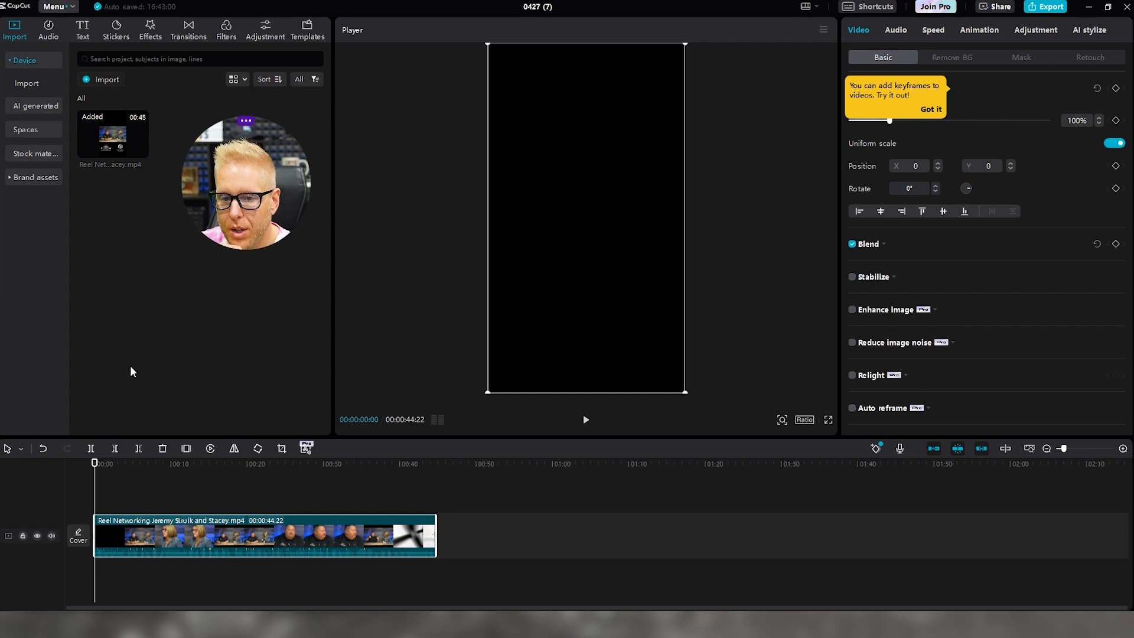
Generate auto captions with English as the source language
{"action": "left_click", "coordinate": [84, 37]}
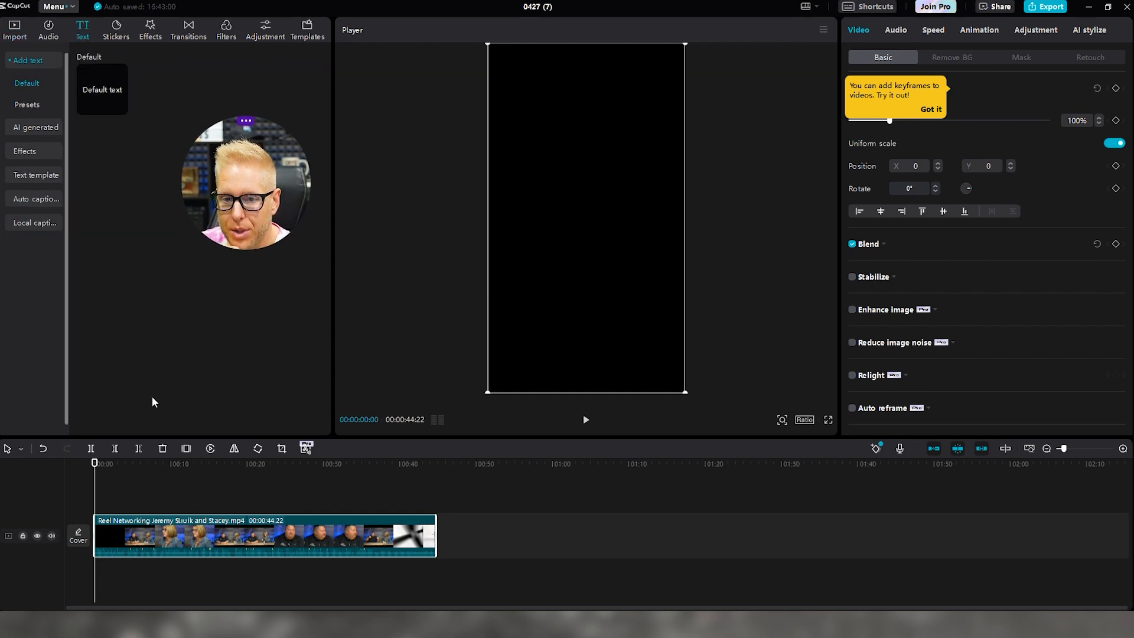
{"action": "left_click", "coordinate": [36, 155]}
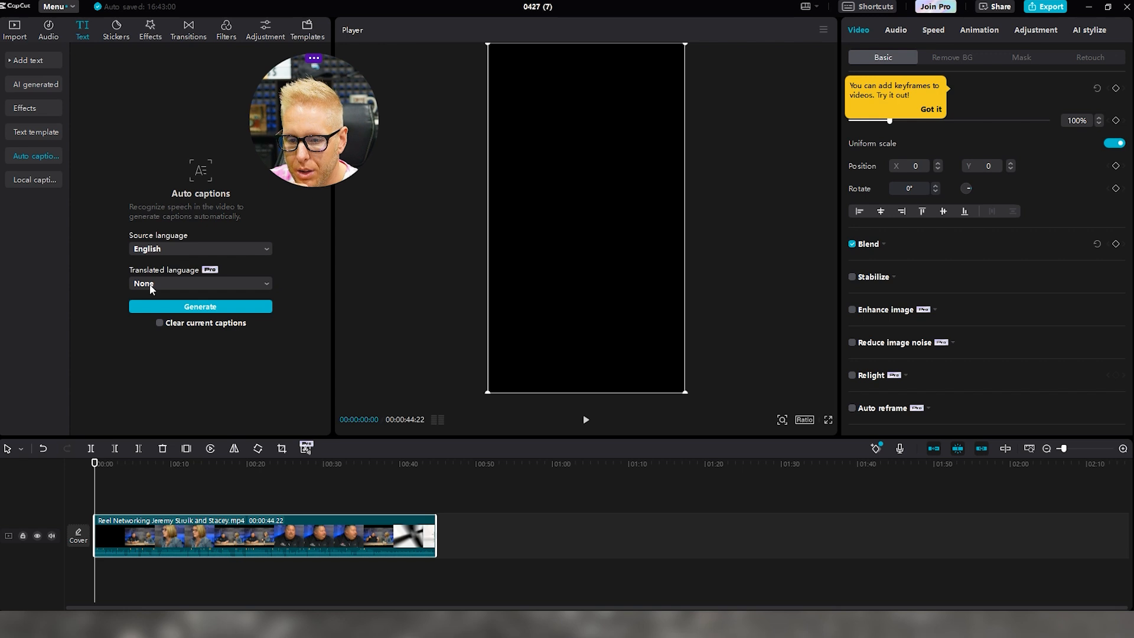
{"action": "left_click", "coordinate": [180, 306]}
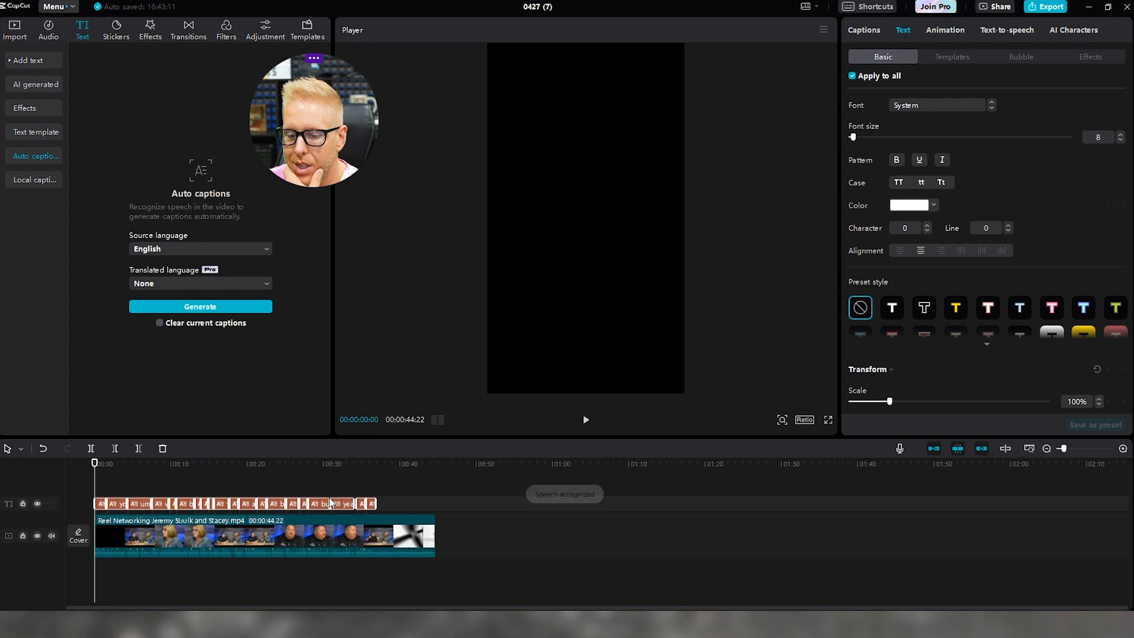
Move the caption up into the top band and give it a Typewriter entrance animation
{"action": "left_click", "coordinate": [946, 29]}
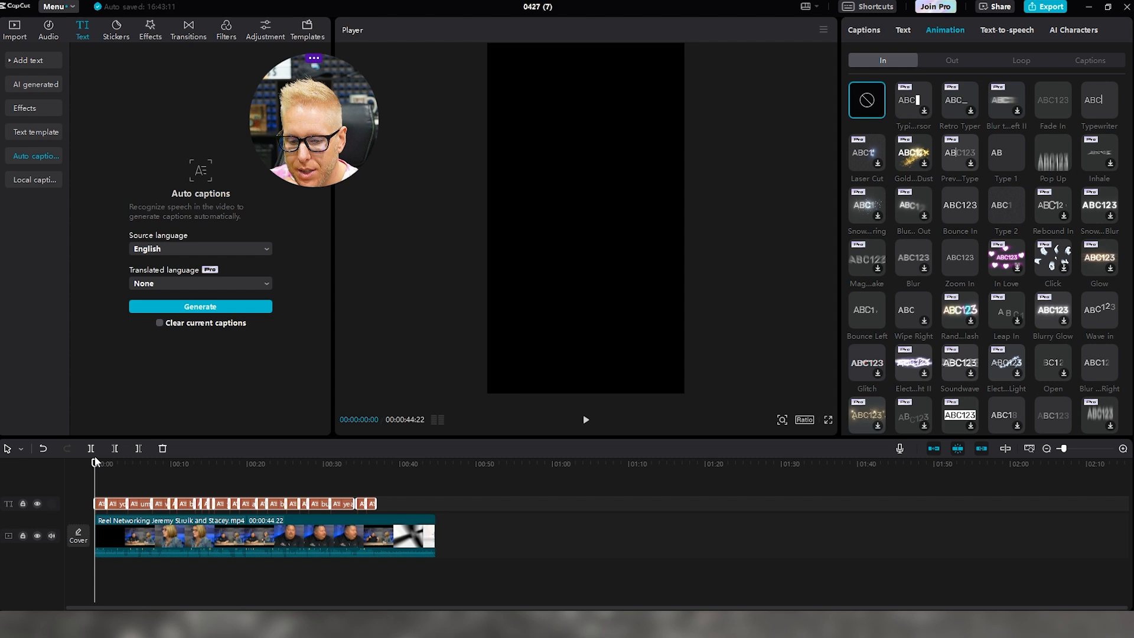
{"action": "left_click_drag", "start_coordinate": [100, 468], "coordinate": [106, 468]}
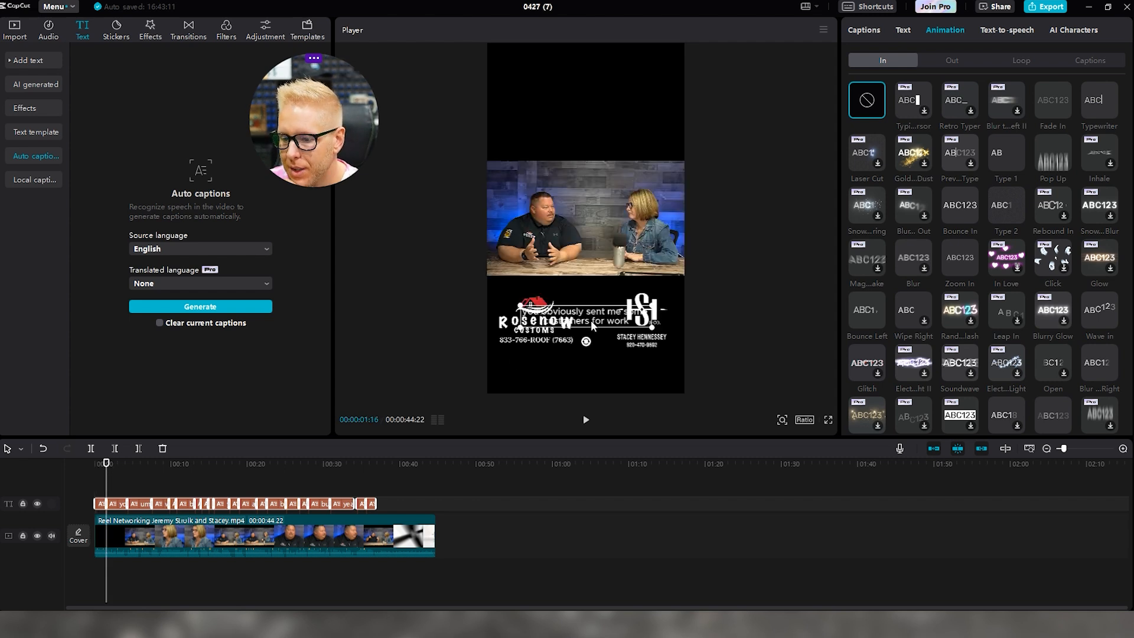
{"action": "left_click_drag", "start_coordinate": [597, 320], "coordinate": [597, 90]}
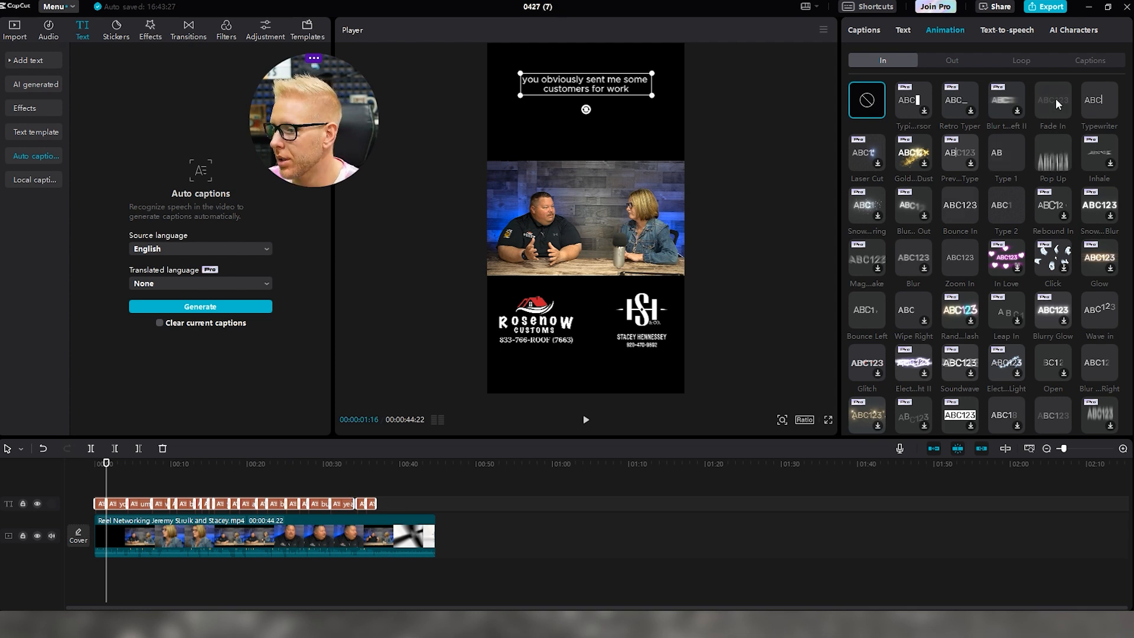
{"action": "left_click", "coordinate": [1107, 107]}
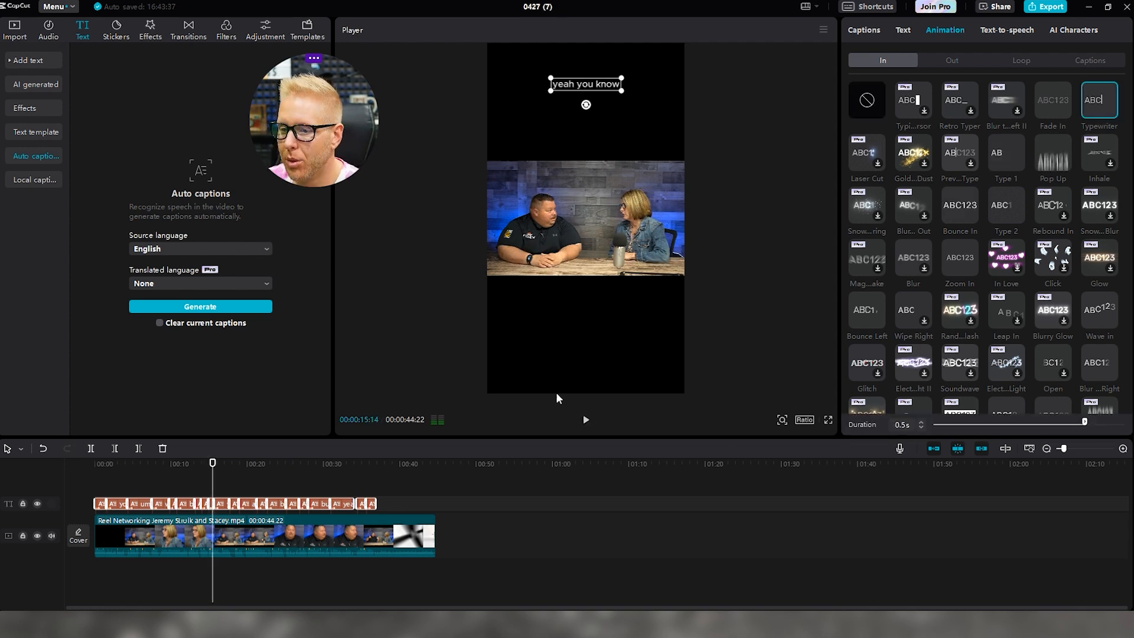
{"action": "left_click_drag", "start_coordinate": [213, 469], "coordinate": [106, 468]}
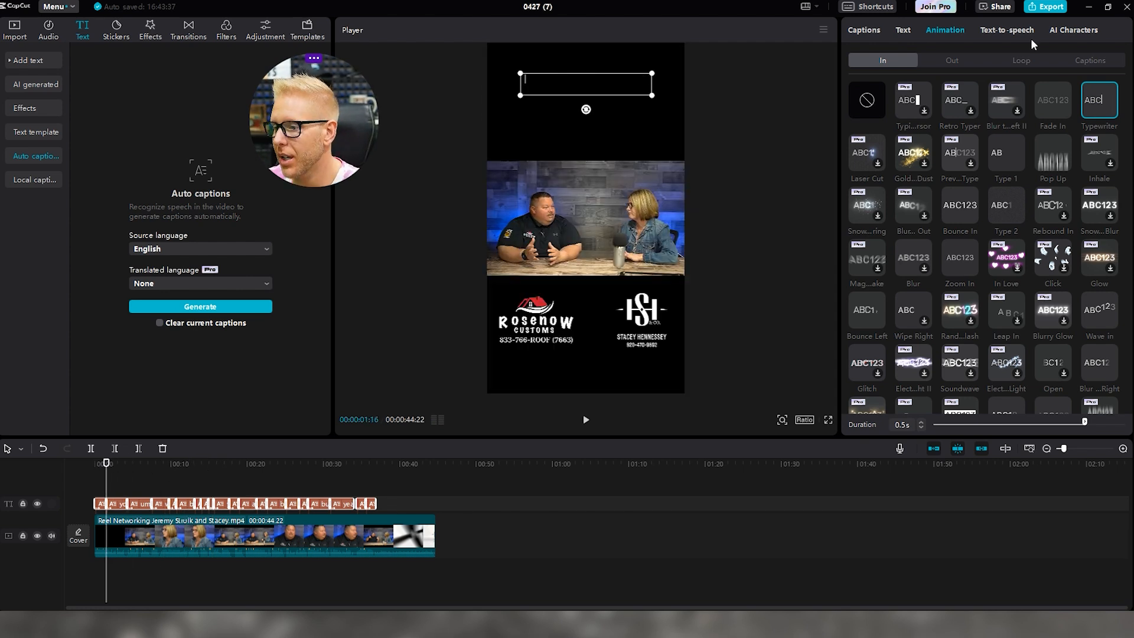
Set Typewriter as the captions' exit animation and replay the opening seconds to review
{"action": "left_click", "coordinate": [951, 60]}
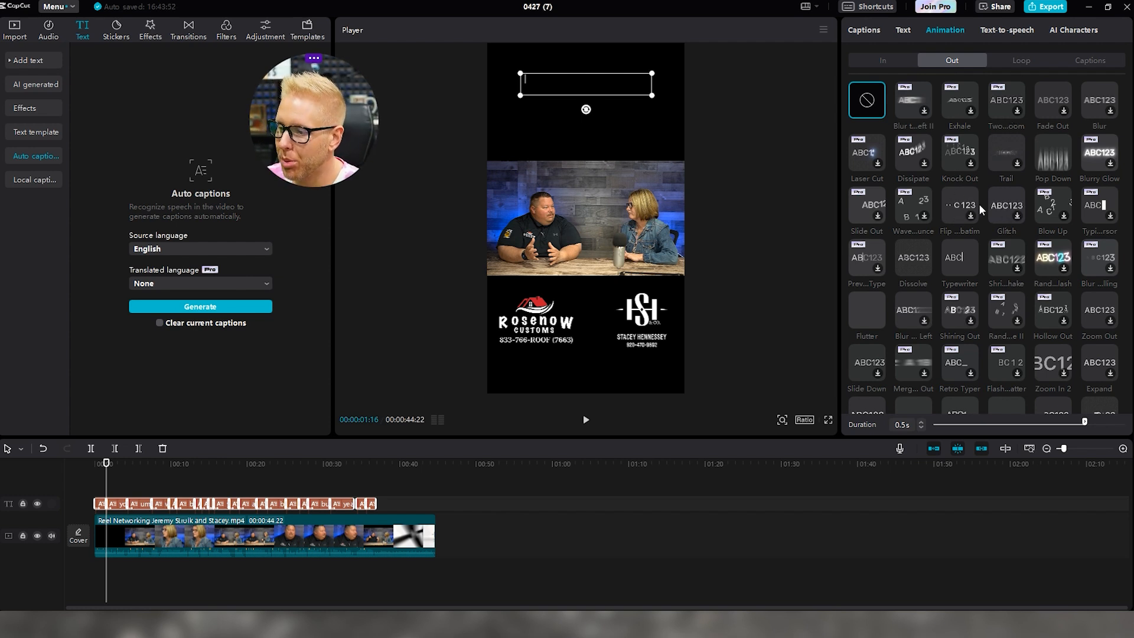
{"action": "left_click", "coordinate": [964, 259]}
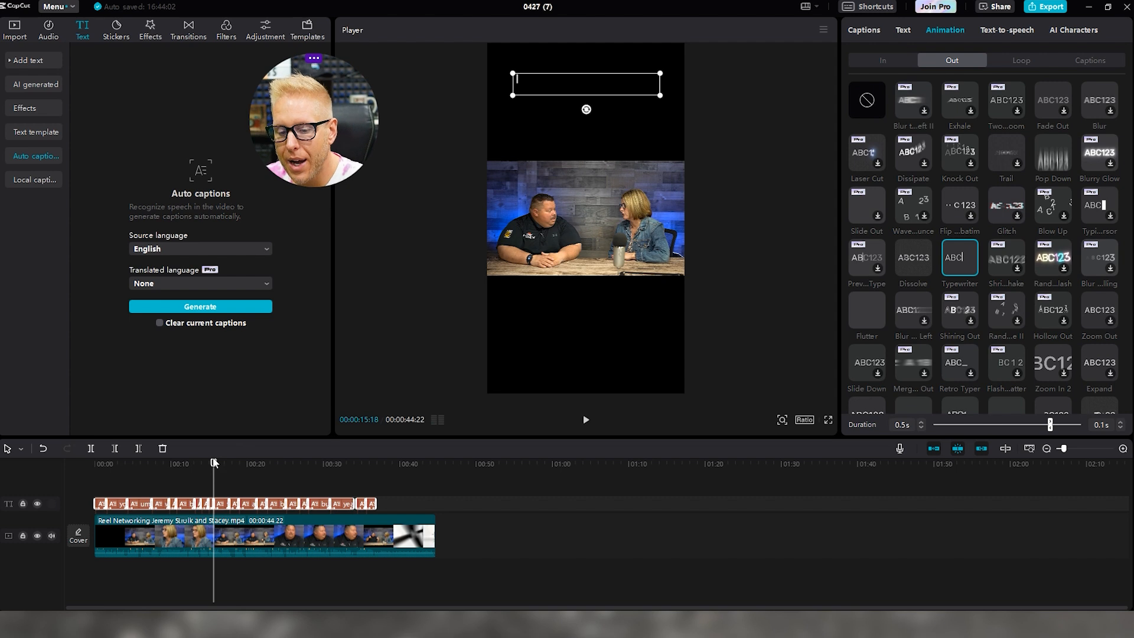
{"action": "left_click_drag", "start_coordinate": [212, 458], "coordinate": [95, 462]}
{"action": "left_click", "coordinate": [132, 488]}
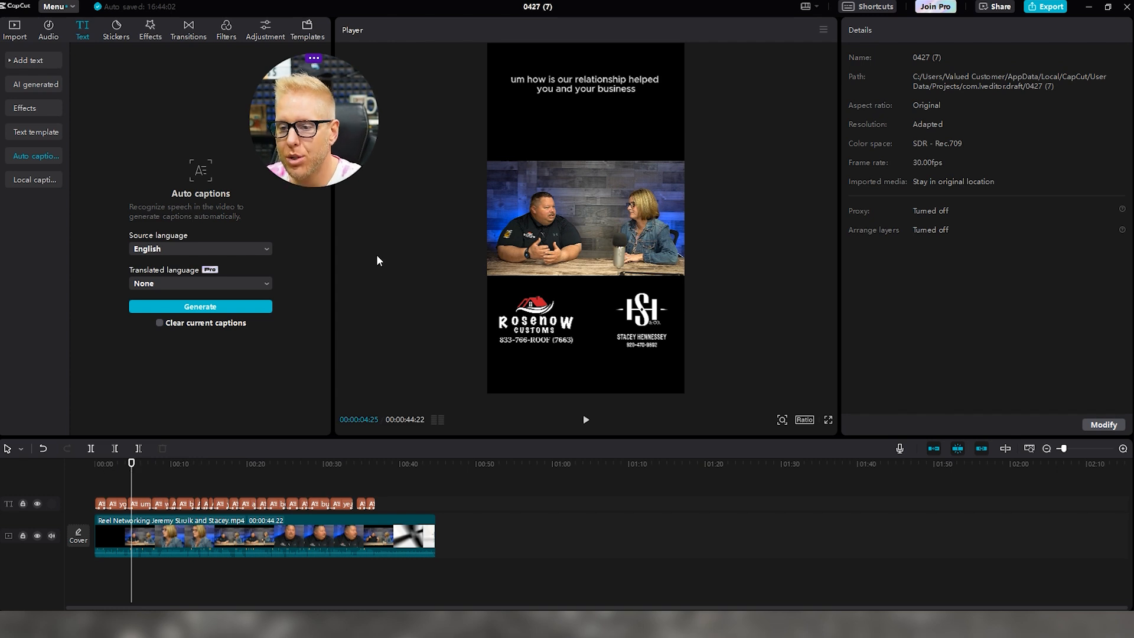
Apply the yellow caption preset to every caption and switch their font to ZY Modern
{"action": "left_click_drag", "start_coordinate": [133, 461], "coordinate": [101, 464]}
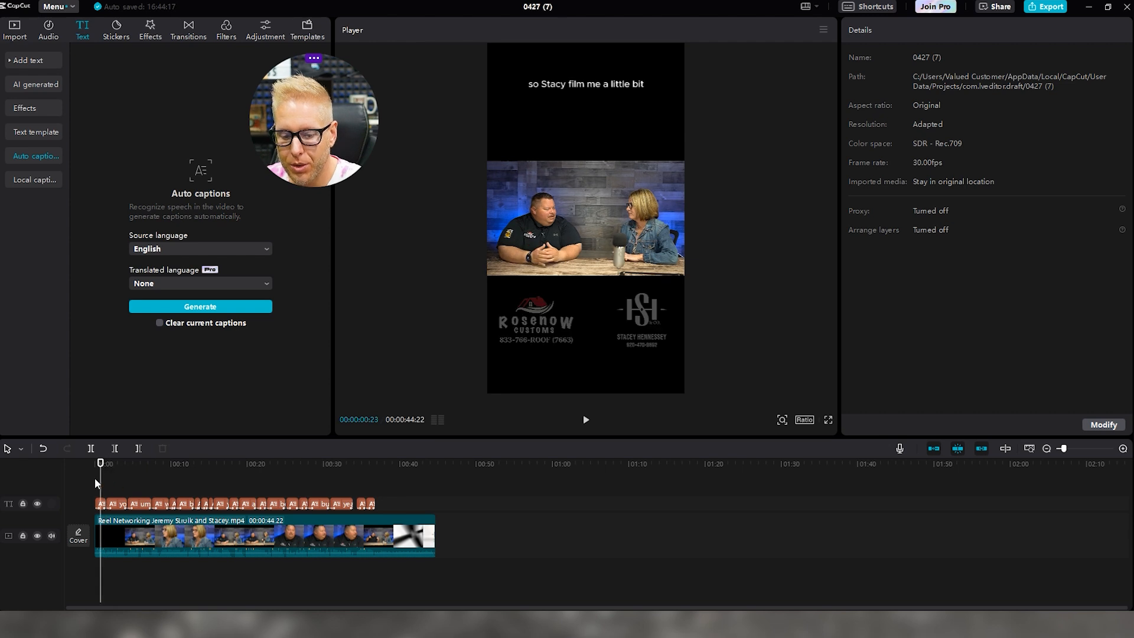
{"action": "left_click", "coordinate": [104, 504]}
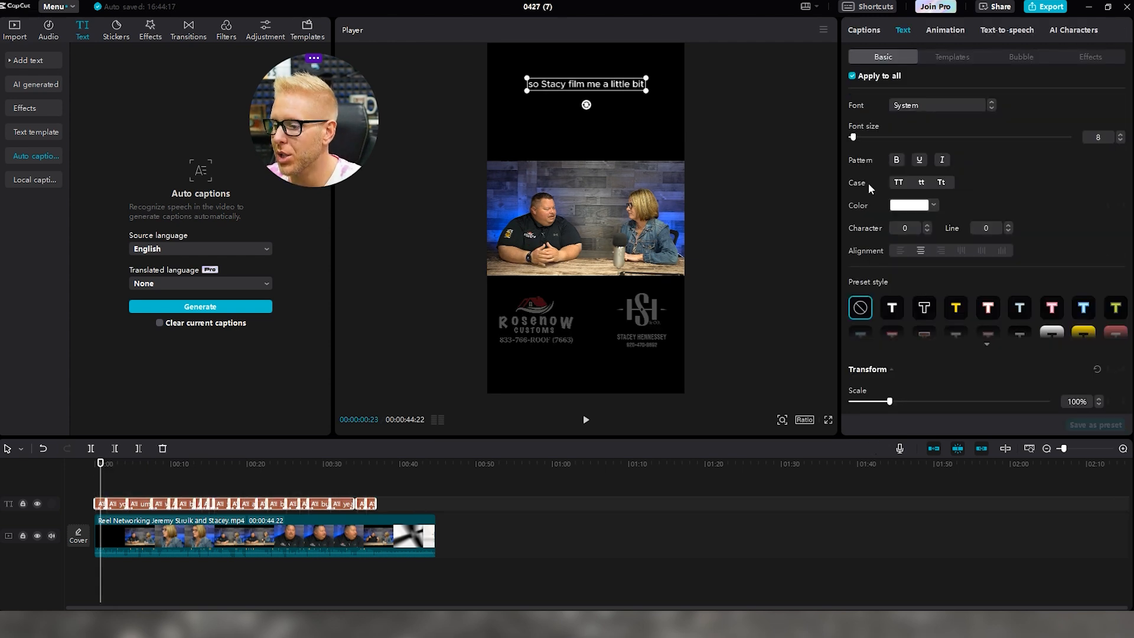
{"action": "left_click", "coordinate": [987, 344]}
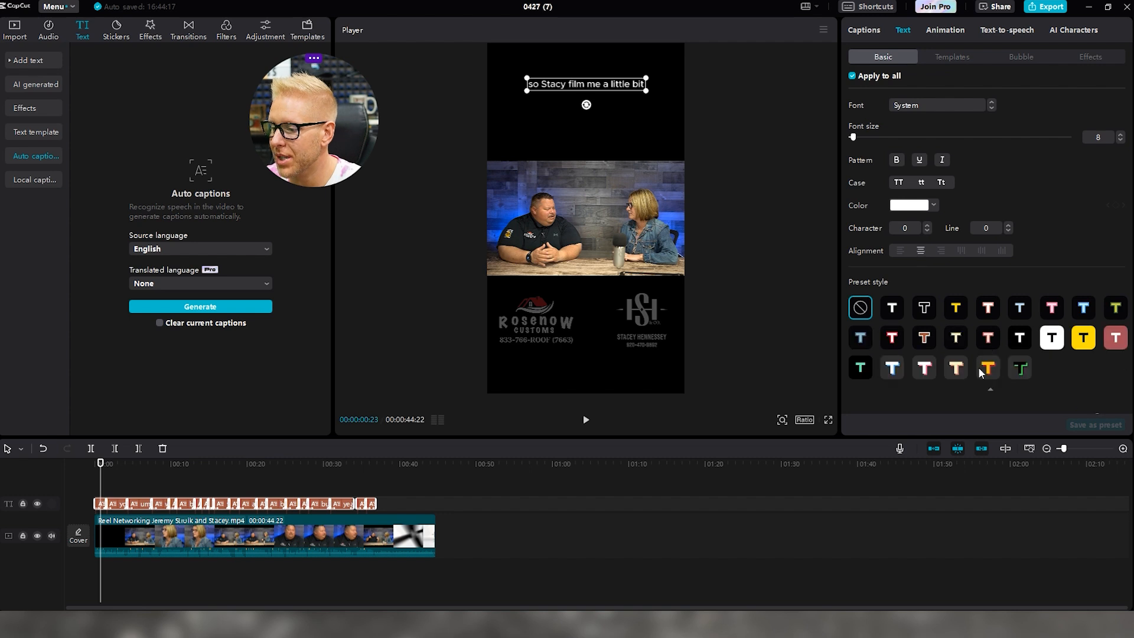
{"action": "left_click", "coordinate": [957, 310]}
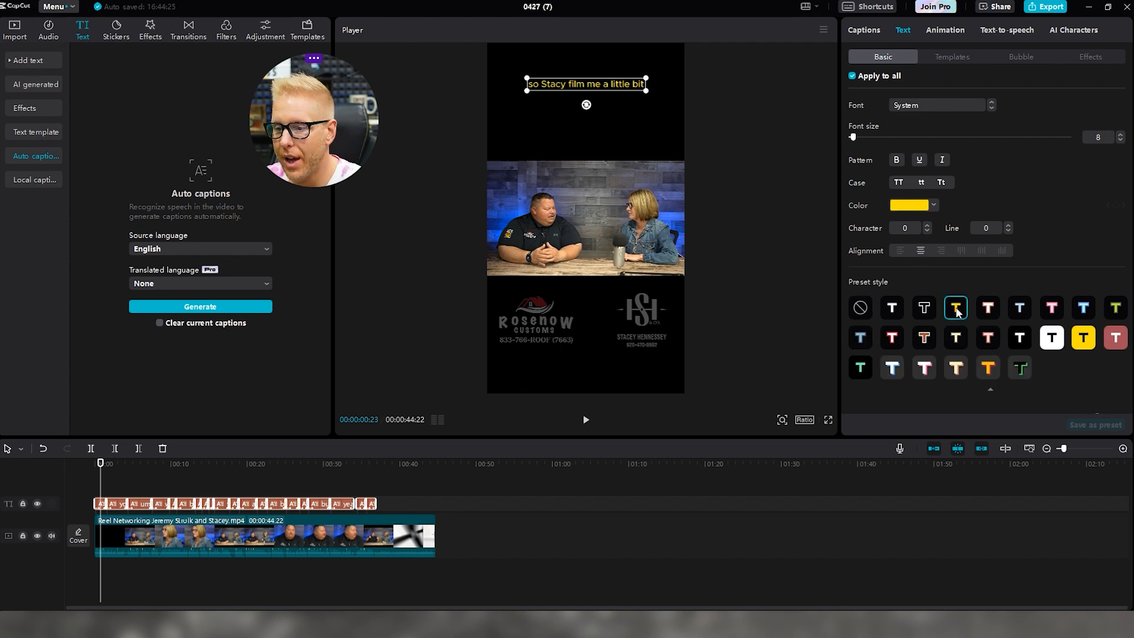
{"action": "left_click", "coordinate": [891, 309]}
{"action": "left_click", "coordinate": [924, 368]}
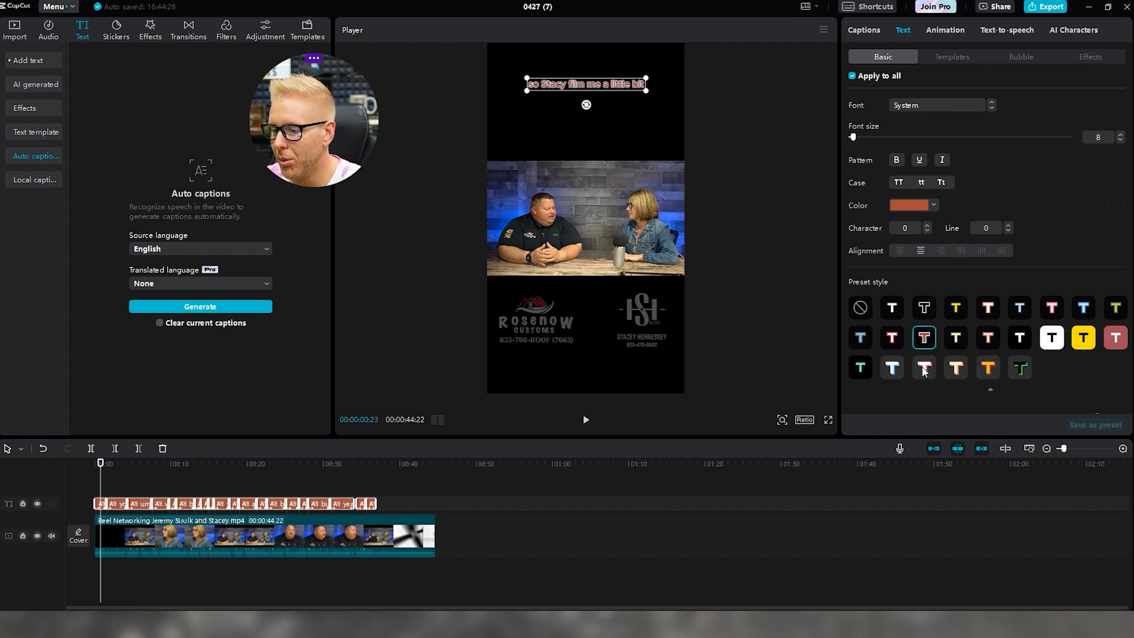
{"action": "left_click", "coordinate": [956, 308]}
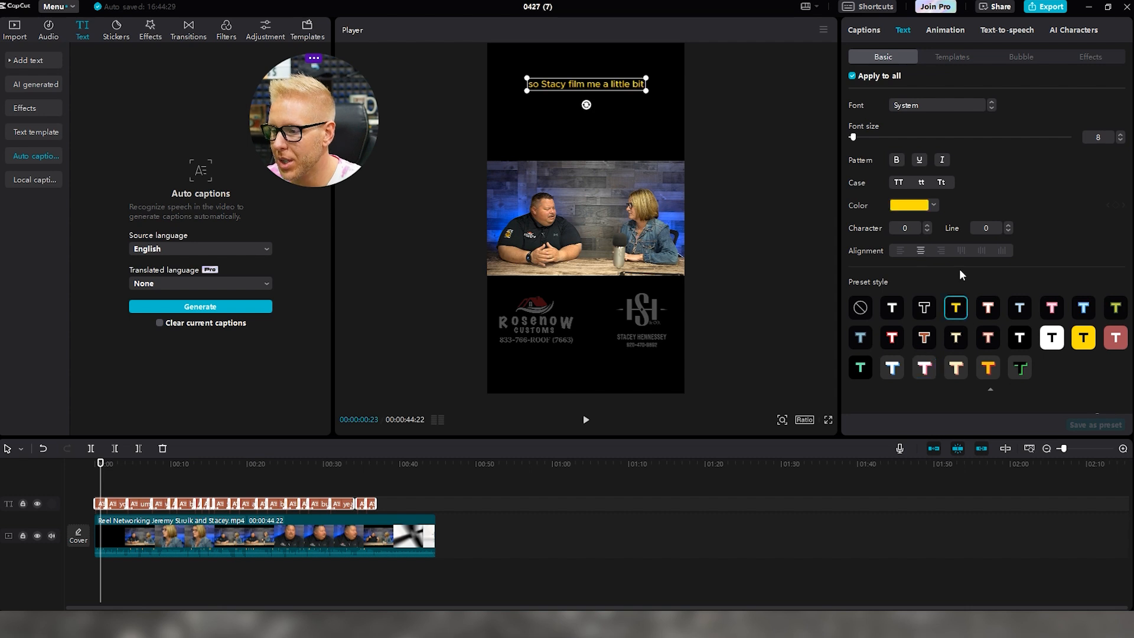
{"action": "left_click", "coordinate": [992, 108]}
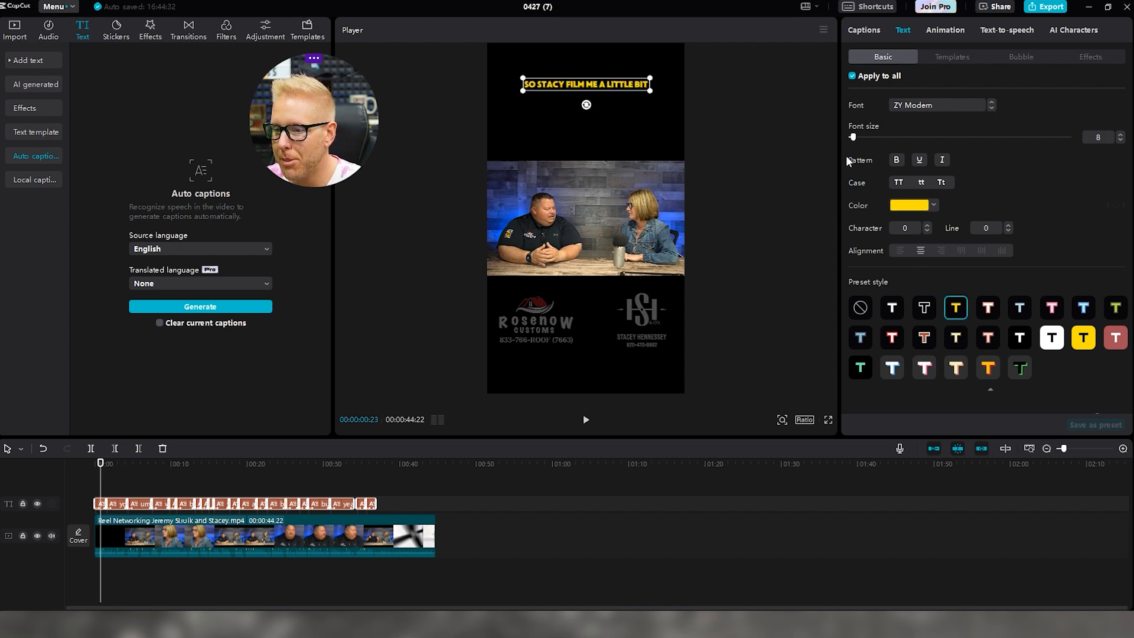
{"action": "left_click", "coordinate": [117, 488]}
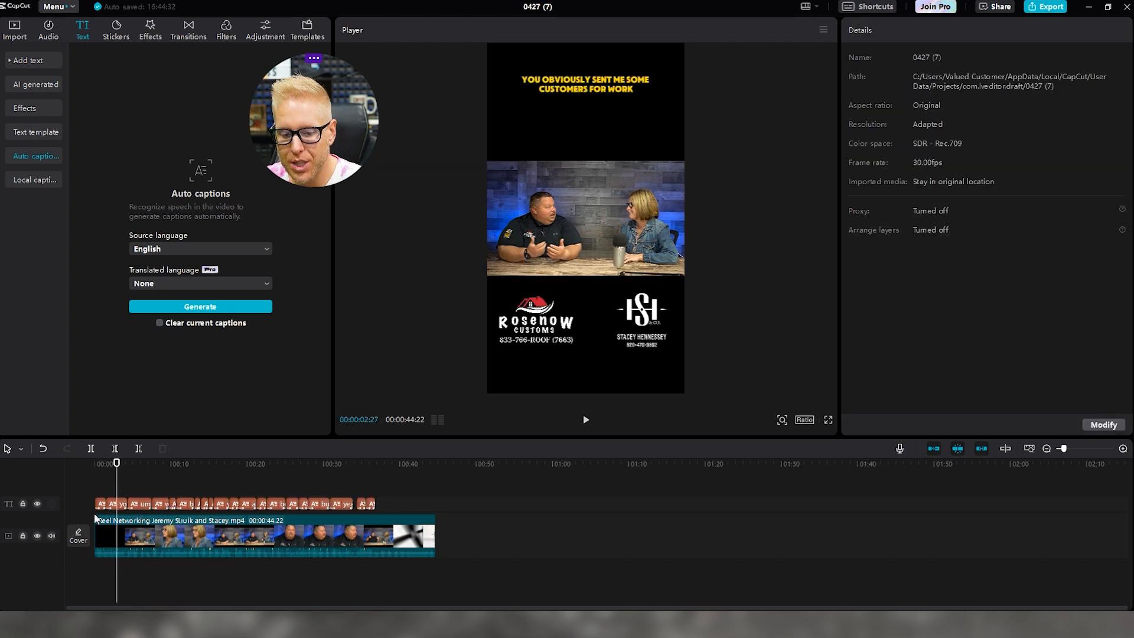
Select the first caption and play the opening from the start to check it
{"action": "left_click", "coordinate": [99, 504]}
{"action": "left_click", "coordinate": [106, 464]}
{"action": "key", "text": "Home"}
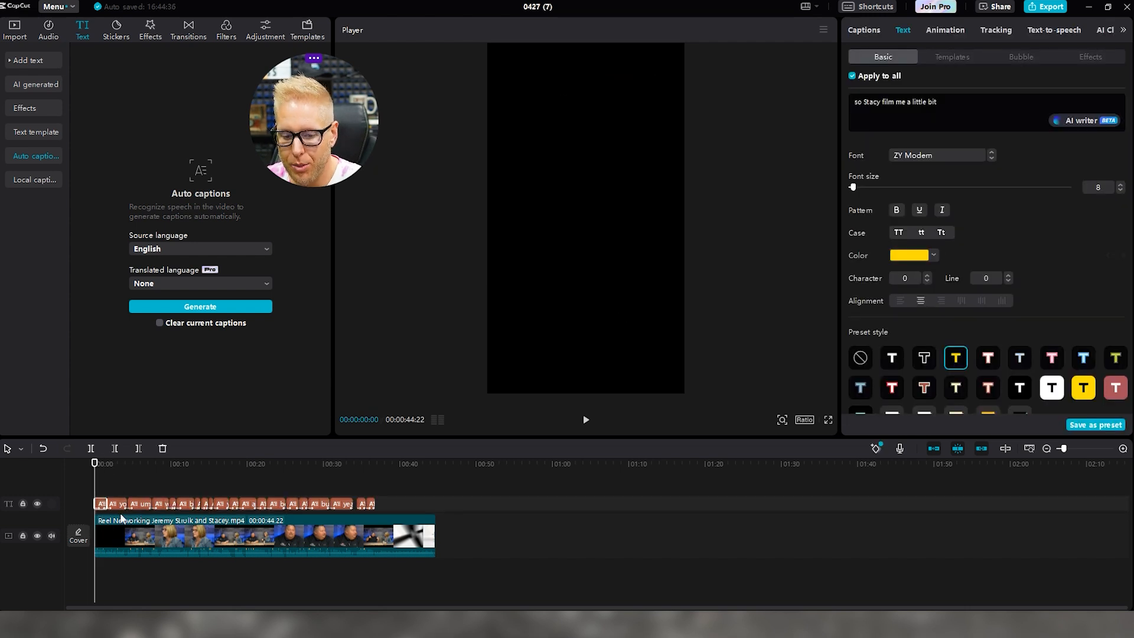
{"action": "key", "text": "space"}
{"action": "key", "text": "space"}
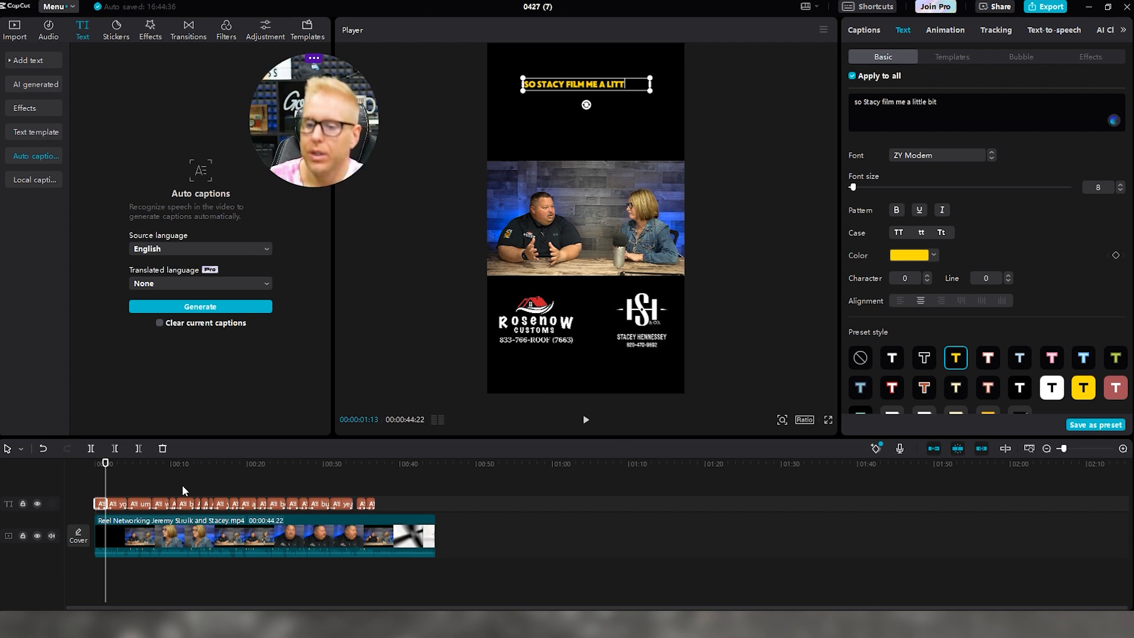
Correct the caption to 'SO STACEY / FILL ME A LITTLE BIT', breaking it after STACEY
{"action": "left_click", "coordinate": [566, 82]}
{"action": "type", "text": "E"}
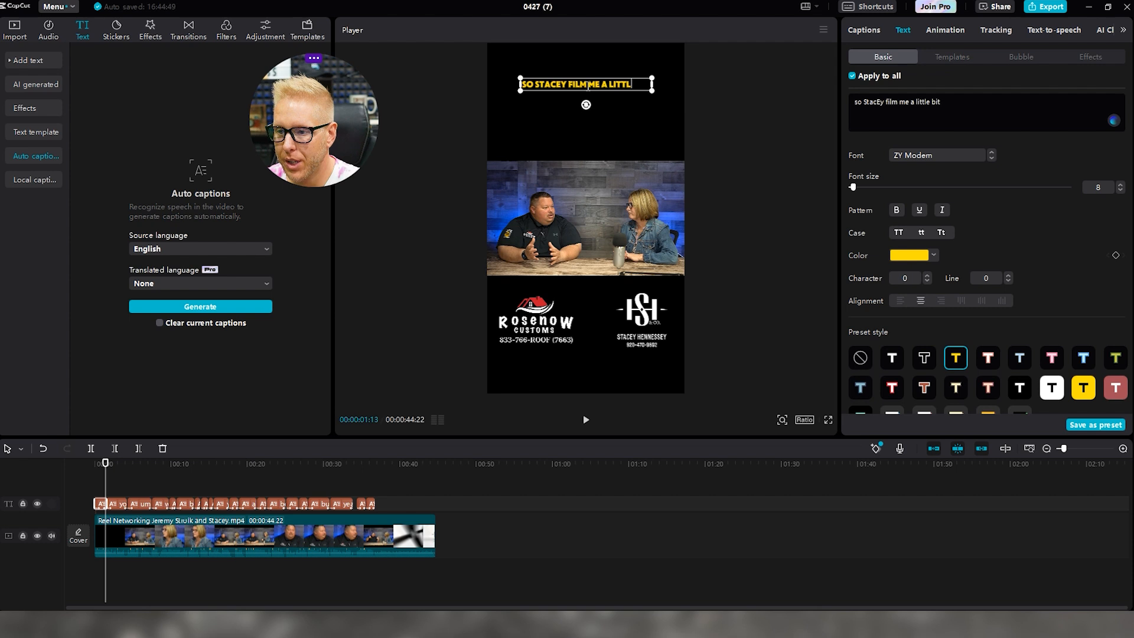
{"action": "key", "text": "BackSpace"}
{"action": "type", "text": "L"}
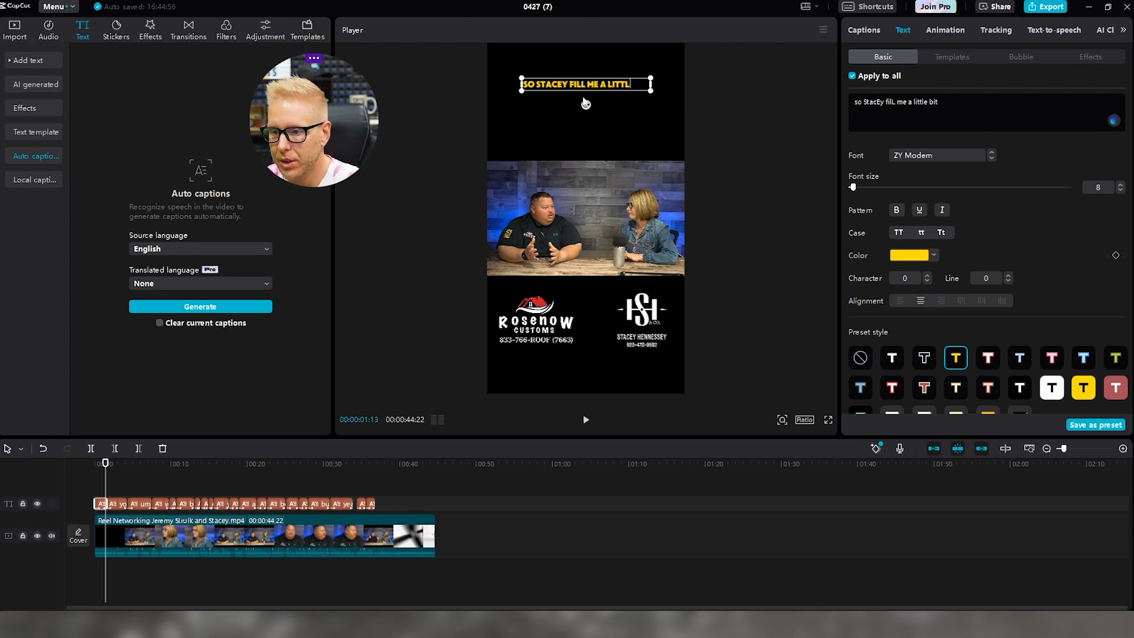
{"action": "left_click", "coordinate": [877, 102]}
{"action": "key", "text": "Return"}
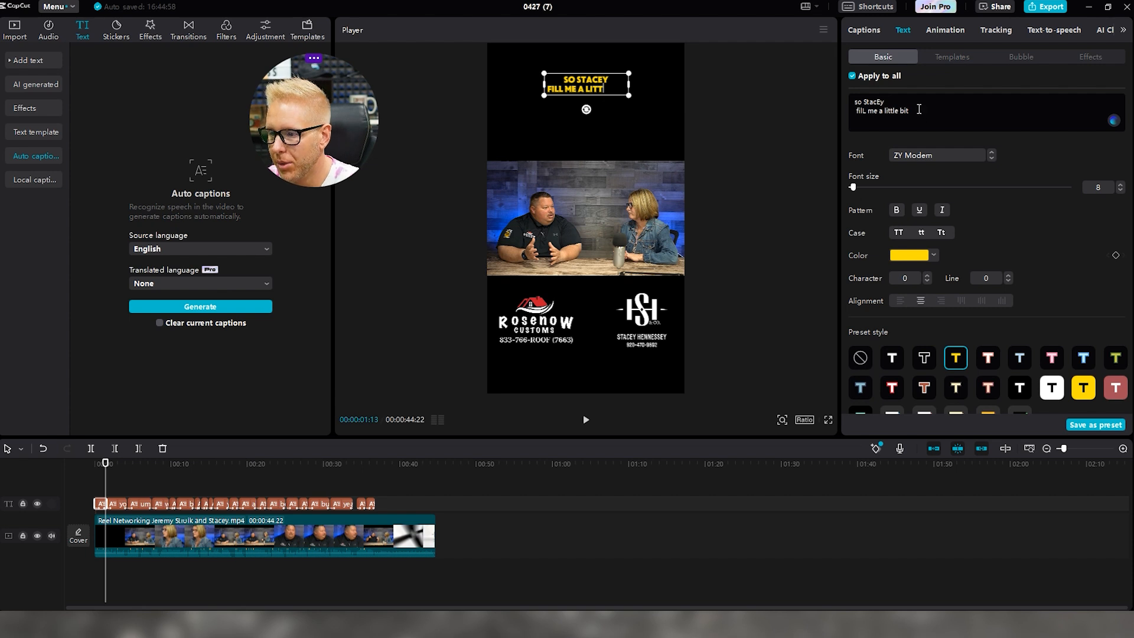
Make the second line size 11 and mint green (00FFA1)
{"action": "triple_click", "coordinate": [855, 115]}
{"action": "left_click_drag", "start_coordinate": [857, 190], "coordinate": [859, 190]}
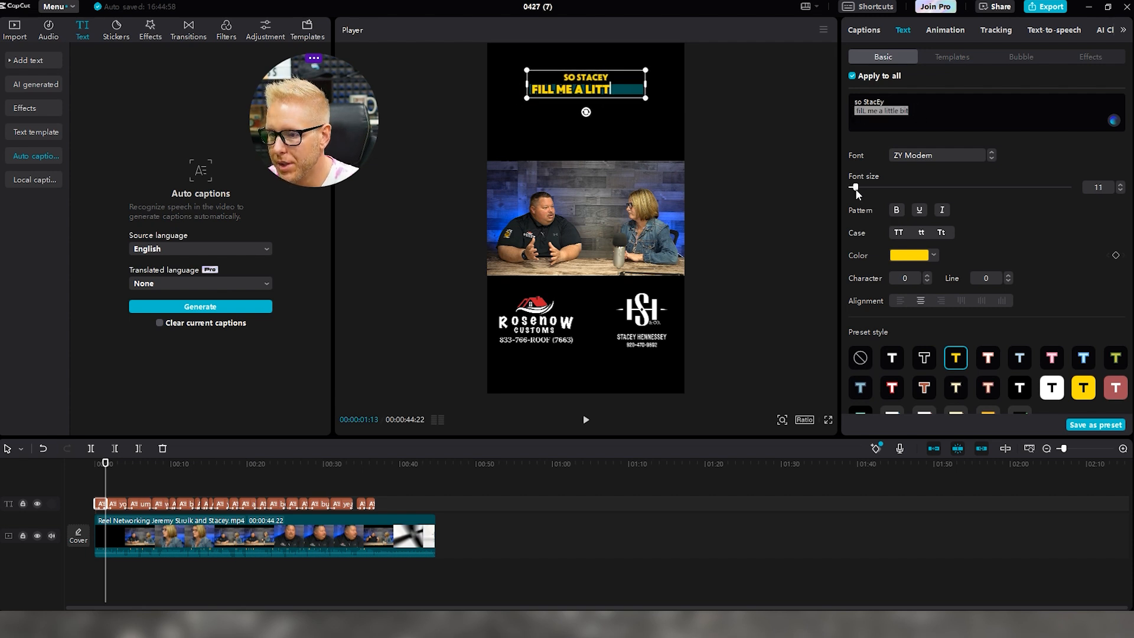
{"action": "left_click", "coordinate": [907, 258]}
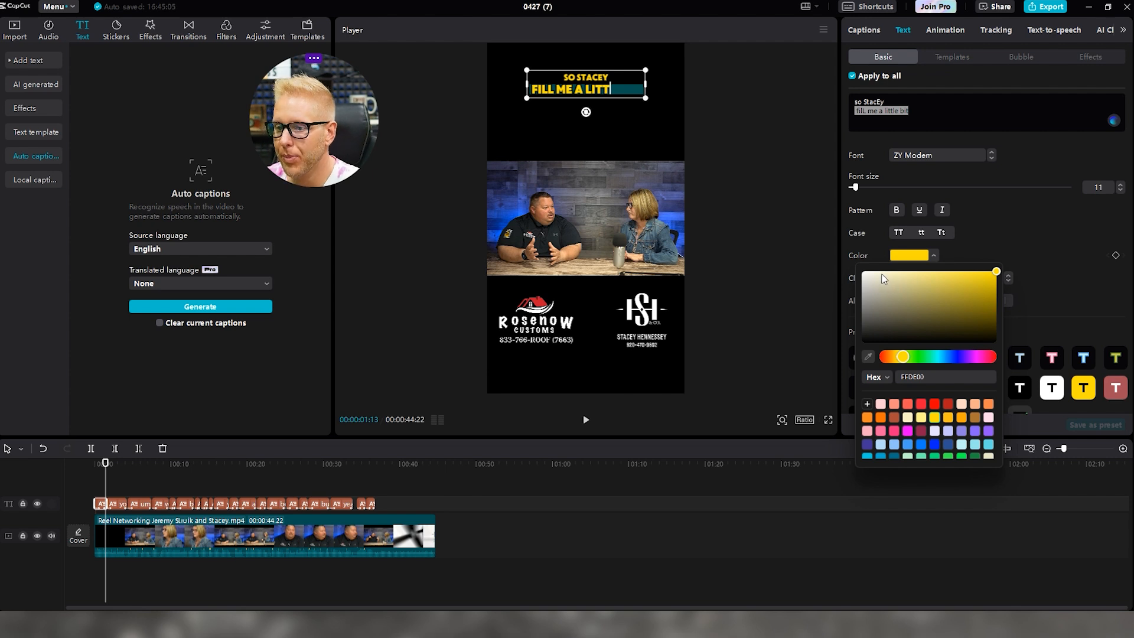
{"action": "left_click", "coordinate": [939, 358]}
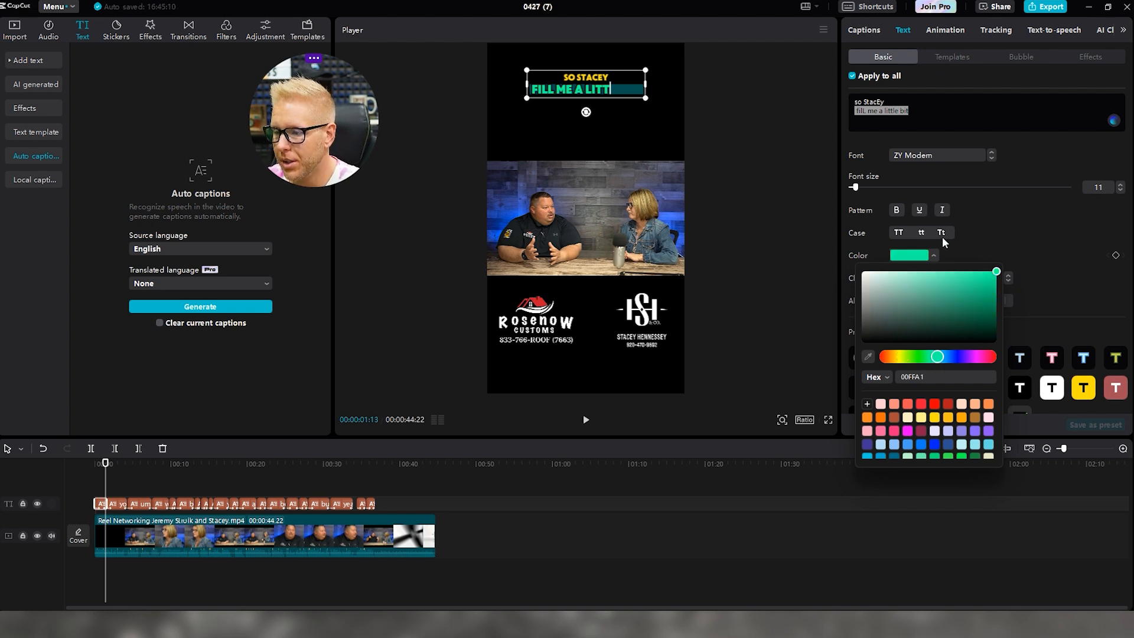
{"action": "left_click", "coordinate": [1002, 212]}
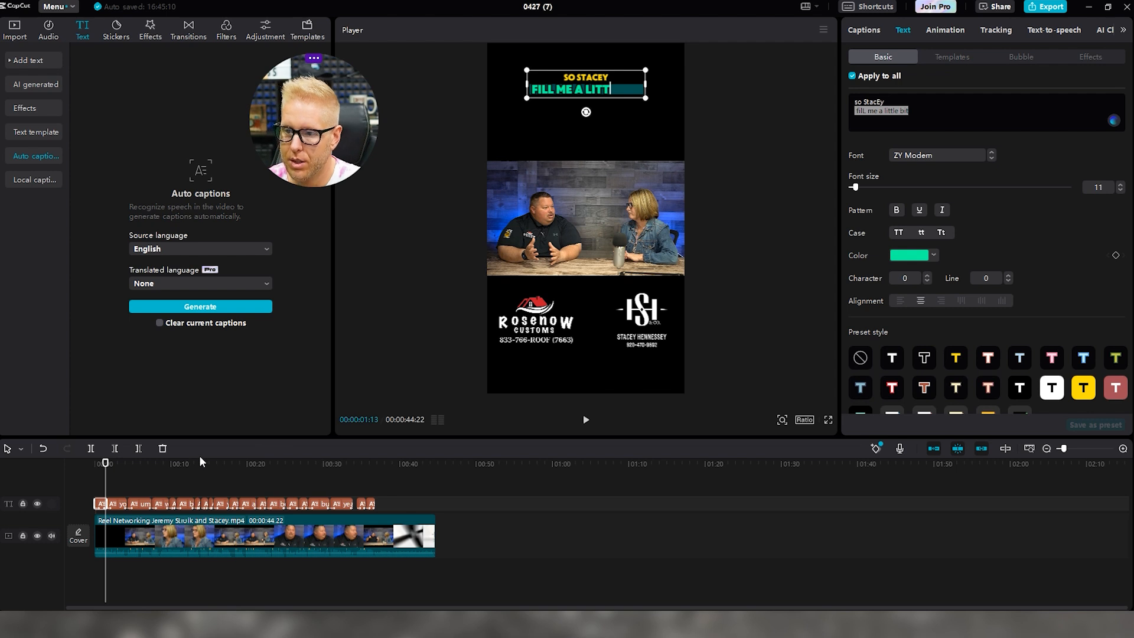
Enlarge 'CUSTOMERS FOR WORK' in the 'sent me some customers' caption and make it white
{"action": "key", "text": "space"}
{"action": "key", "text": "space"}
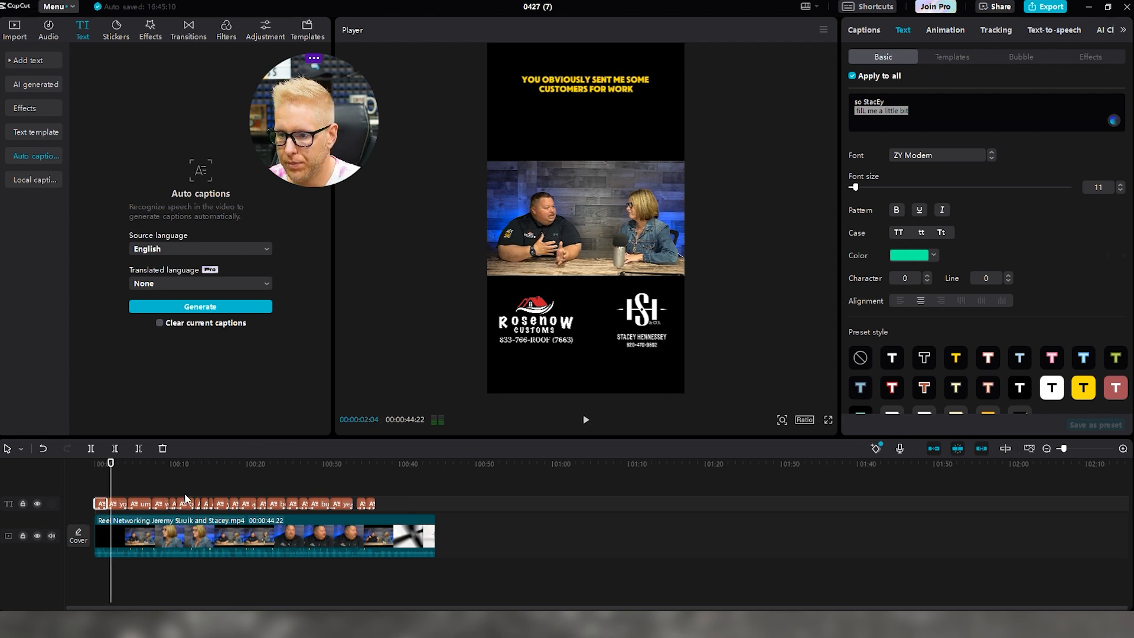
{"action": "left_click", "coordinate": [115, 507]}
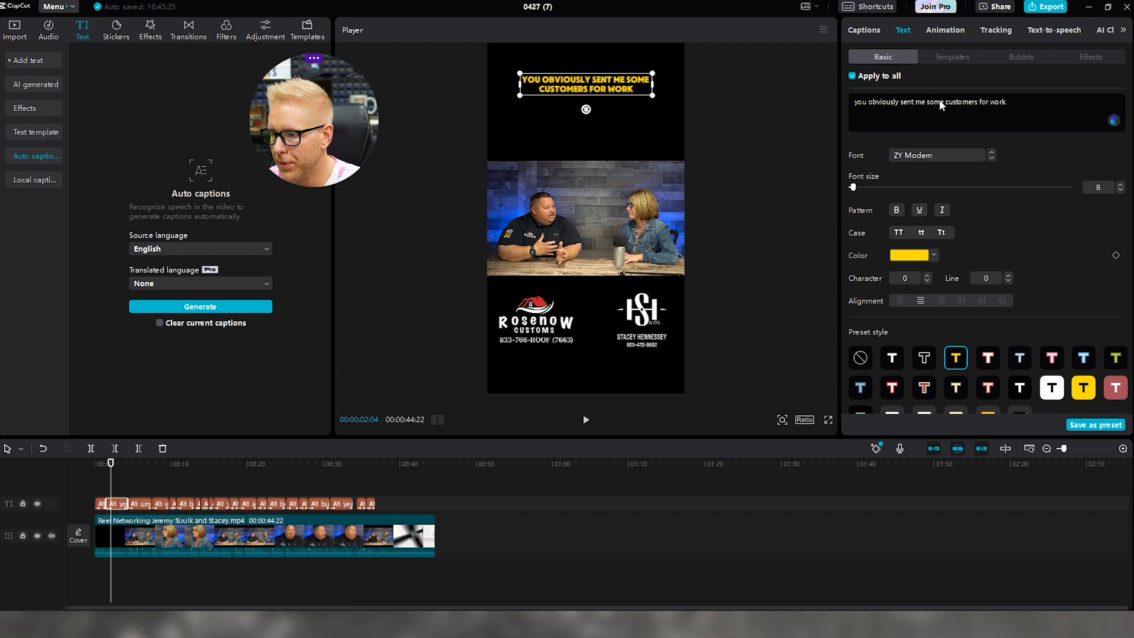
{"action": "left_click", "coordinate": [950, 114]}
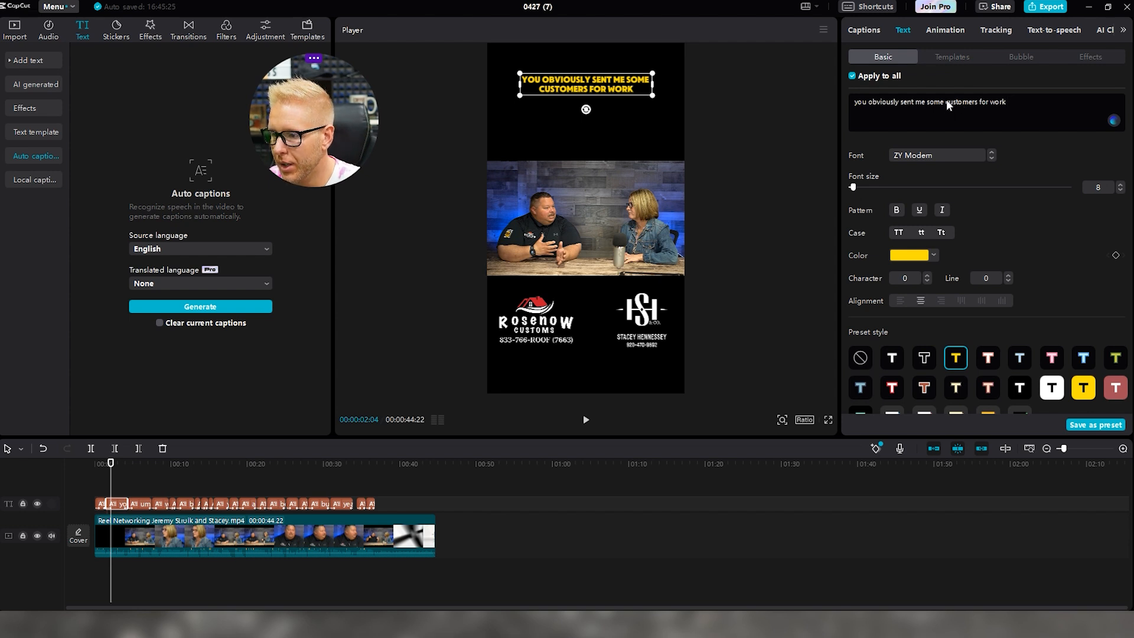
{"action": "left_click_drag", "start_coordinate": [1015, 101], "coordinate": [940, 103]}
{"action": "left_click_drag", "start_coordinate": [852, 188], "coordinate": [855, 188]}
{"action": "left_click", "coordinate": [913, 258]}
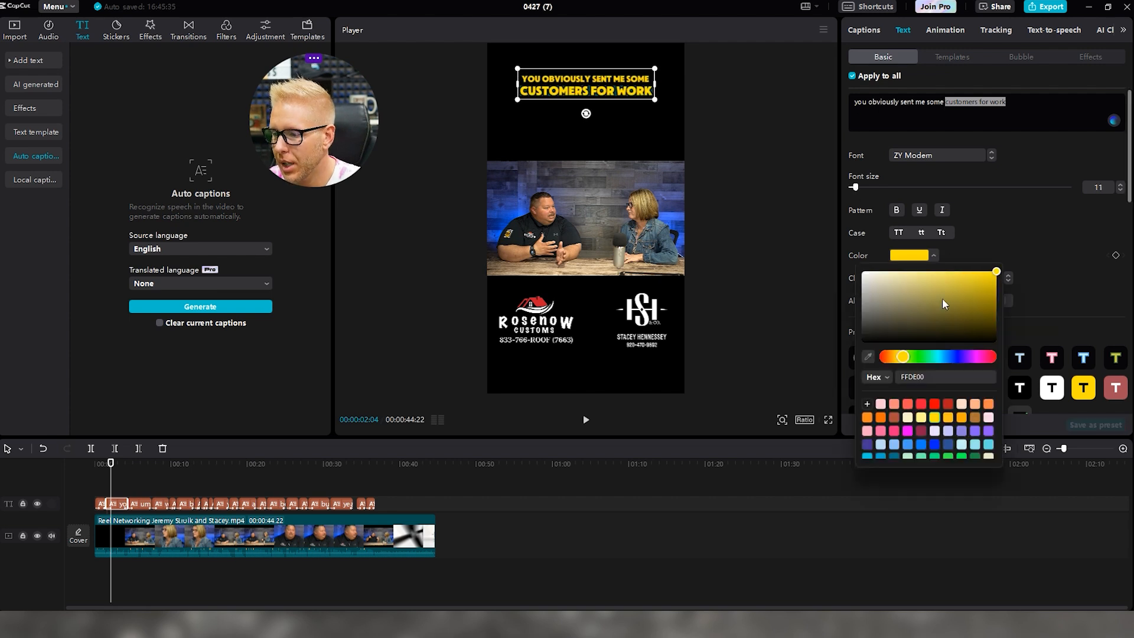
{"action": "left_click", "coordinate": [920, 358]}
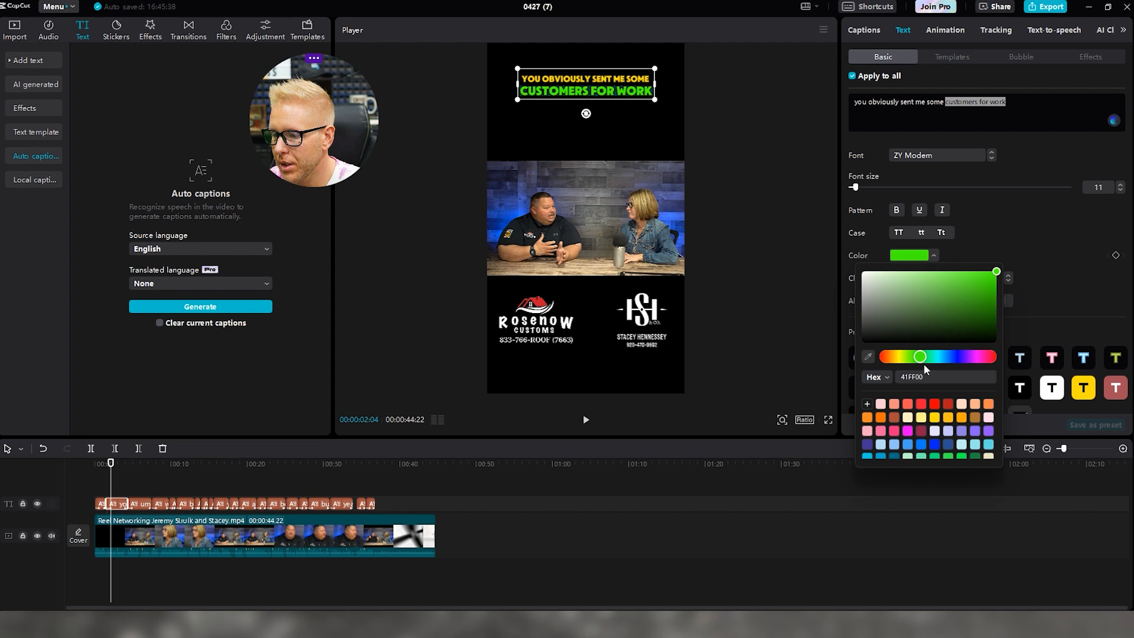
{"action": "left_click", "coordinate": [907, 357]}
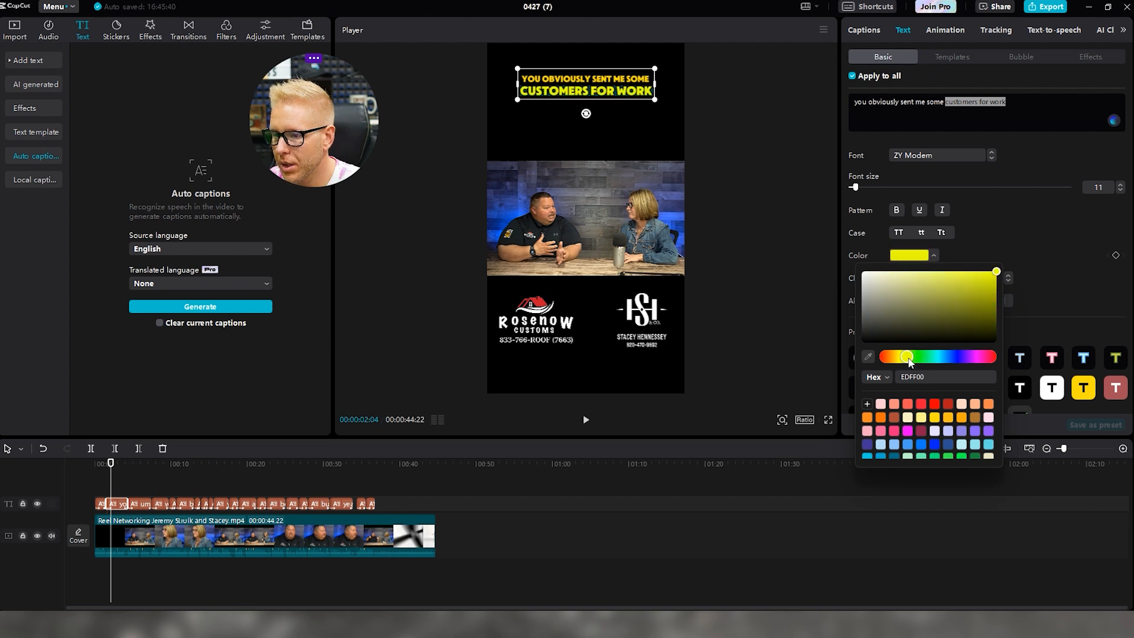
{"action": "left_click", "coordinate": [891, 357]}
{"action": "left_click_drag", "start_coordinate": [907, 278], "coordinate": [862, 272]}
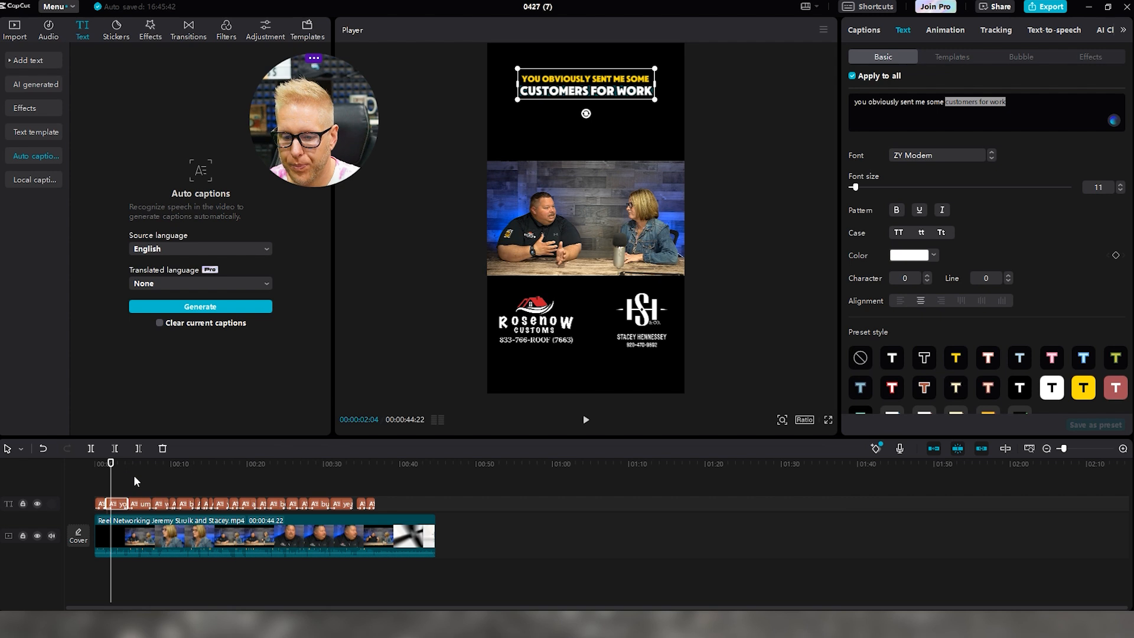
Turn the SO STACEY caption's 'FILL ME A LITTLE BIT' line white and play the reel
{"action": "left_click_drag", "start_coordinate": [111, 464], "coordinate": [102, 463]}
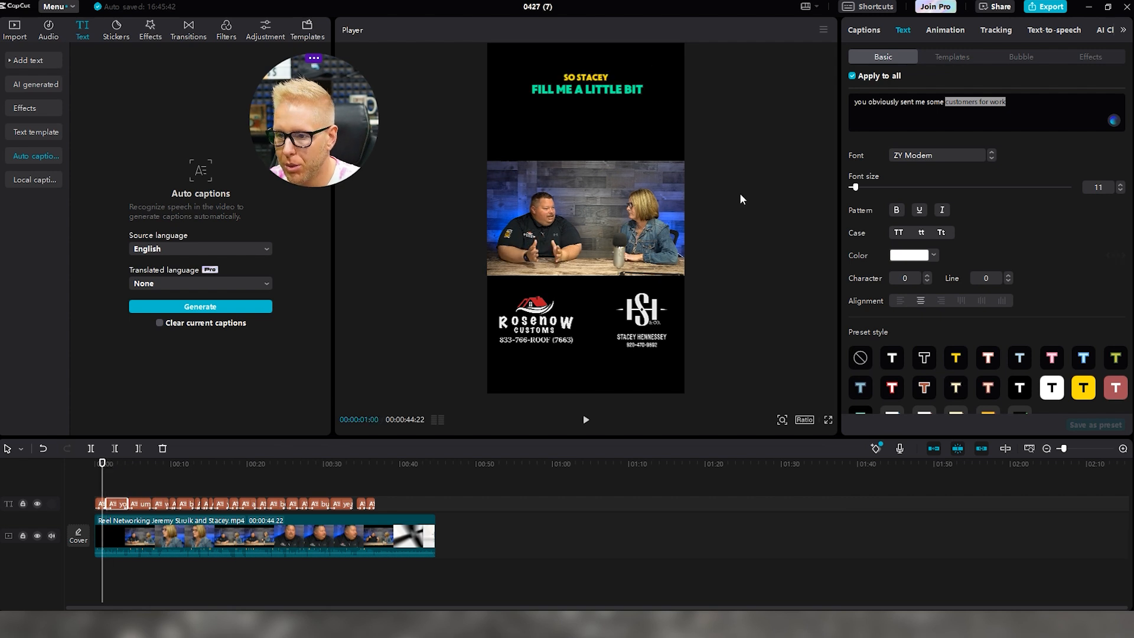
{"action": "left_click", "coordinate": [96, 505]}
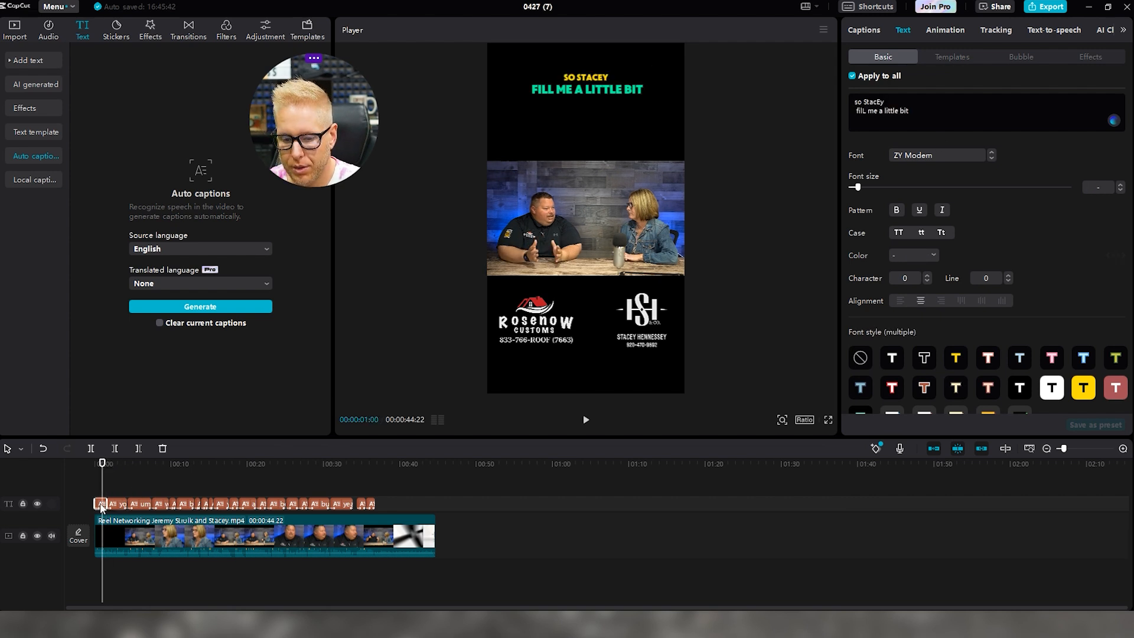
{"action": "triple_click", "coordinate": [892, 112]}
{"action": "left_click", "coordinate": [910, 257]}
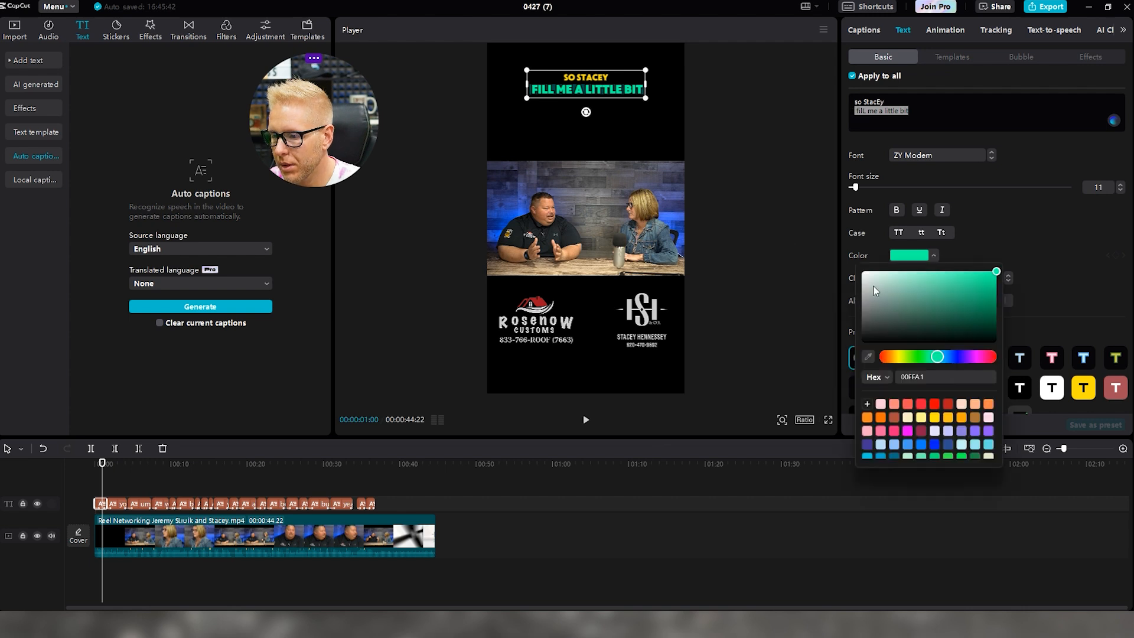
{"action": "left_click", "coordinate": [873, 285]}
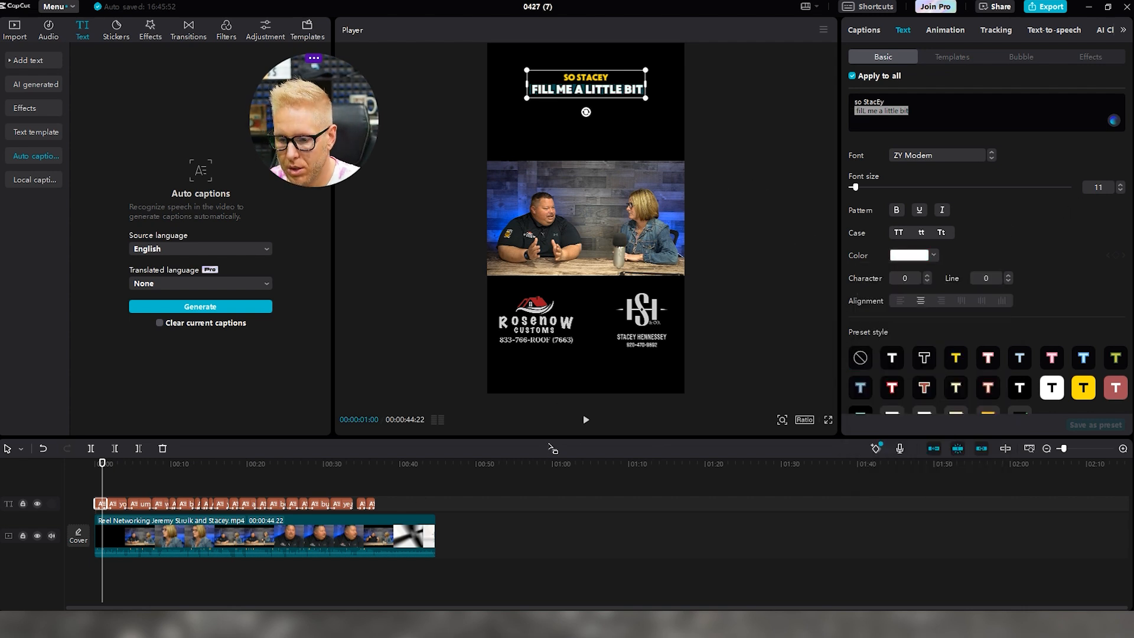
{"action": "left_click", "coordinate": [586, 419]}
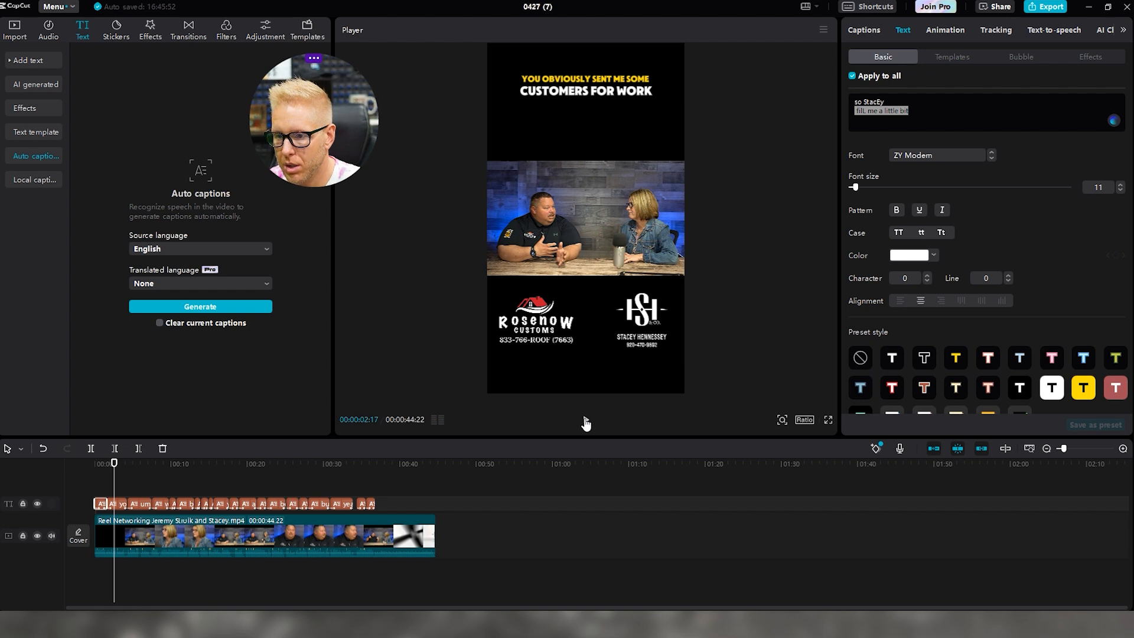
Delete the filler word 'um' from the 'how is our relationship' caption
{"action": "left_click", "coordinate": [586, 421]}
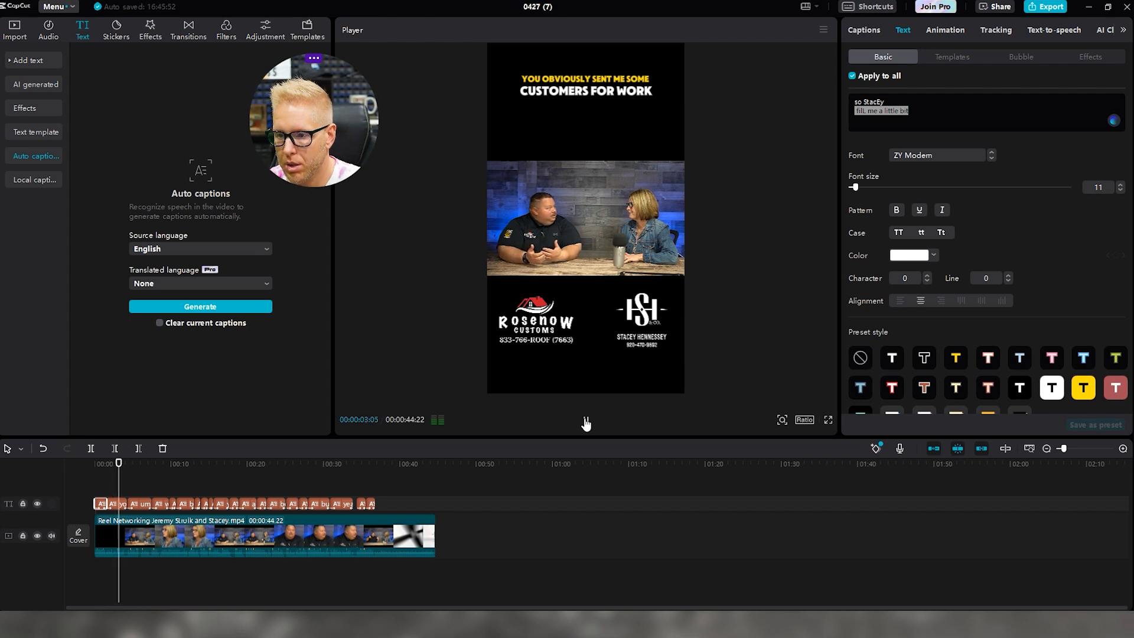
{"action": "left_click", "coordinate": [586, 421]}
{"action": "left_click", "coordinate": [141, 505]}
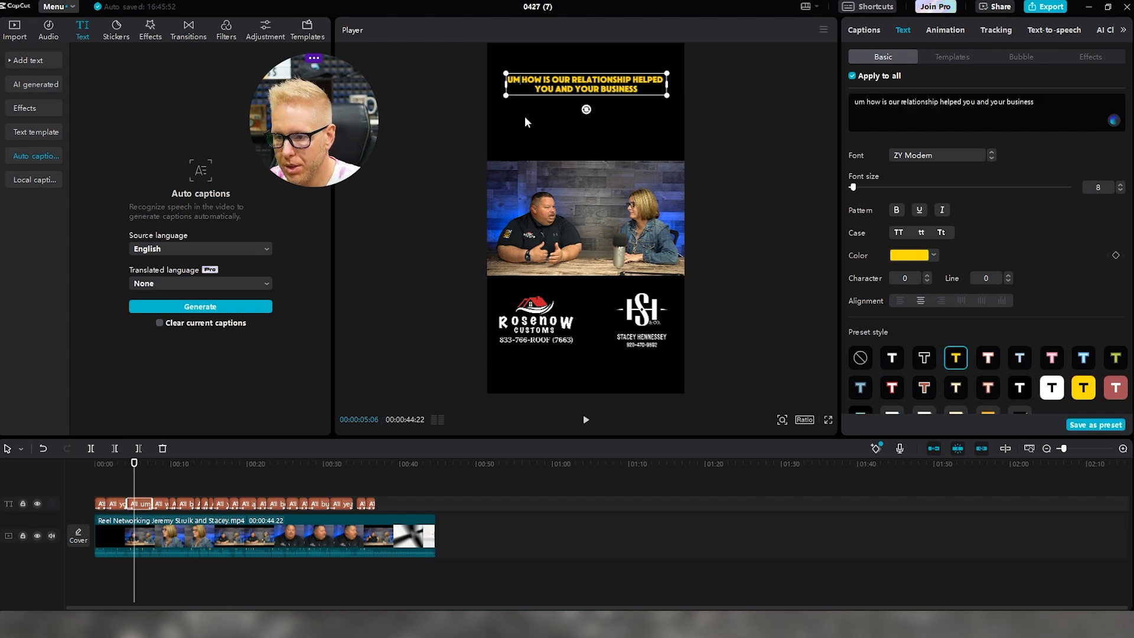
{"action": "key", "text": "BackSpace"}
{"action": "key", "text": "BackSpace"}
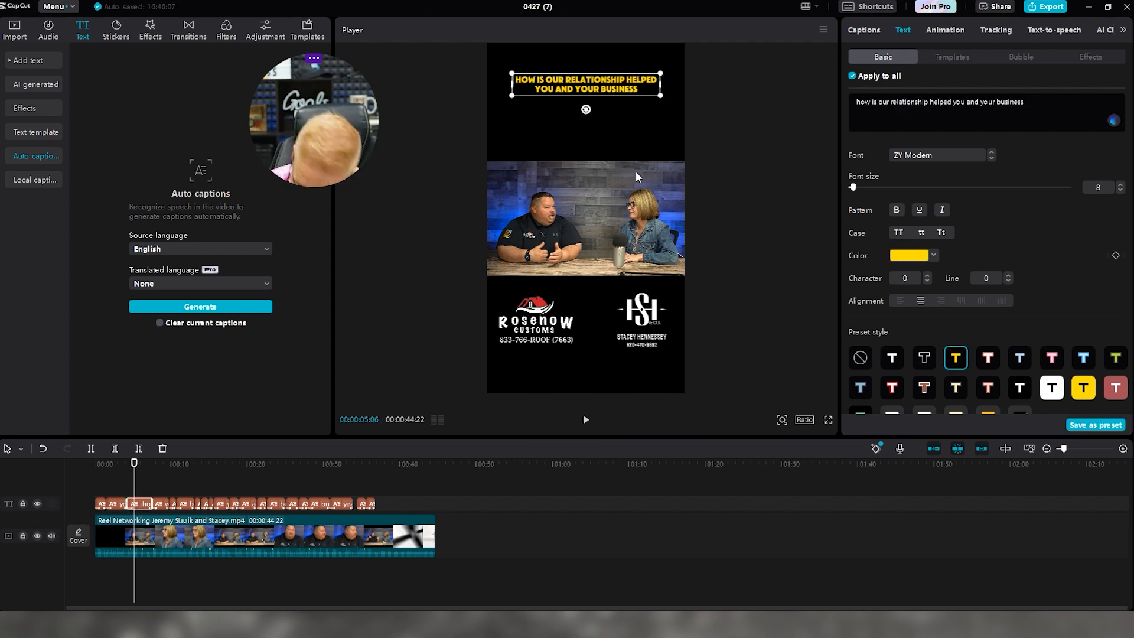
Play on and select the 'WELL I LOVE NOT ONLY NETWORKING' caption
{"action": "left_click", "coordinate": [586, 419]}
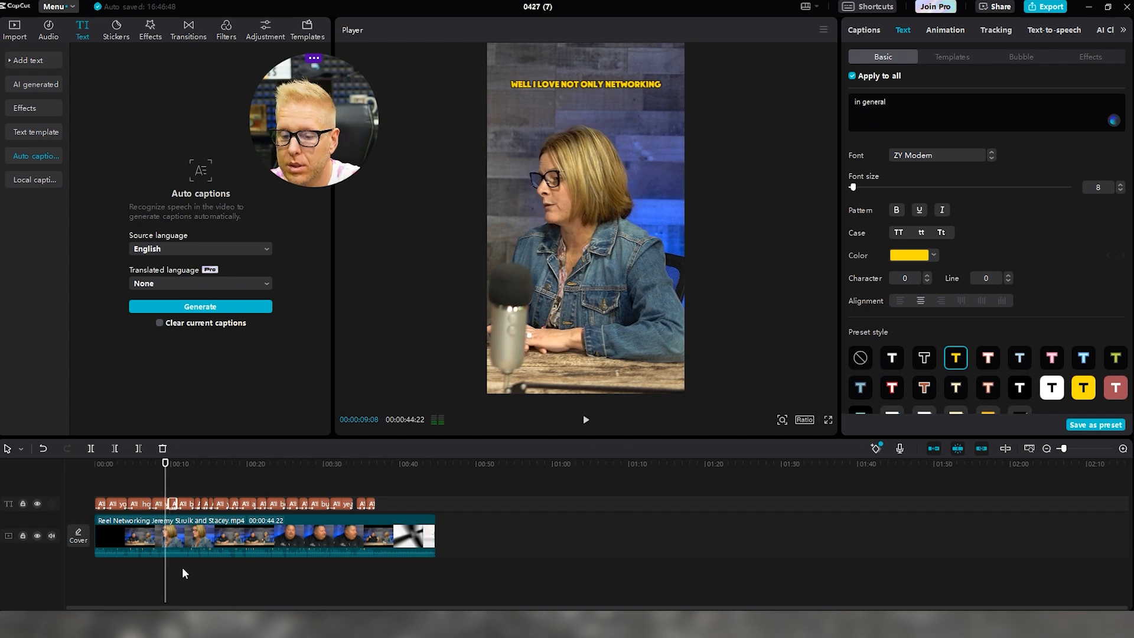
{"action": "left_click", "coordinate": [164, 505]}
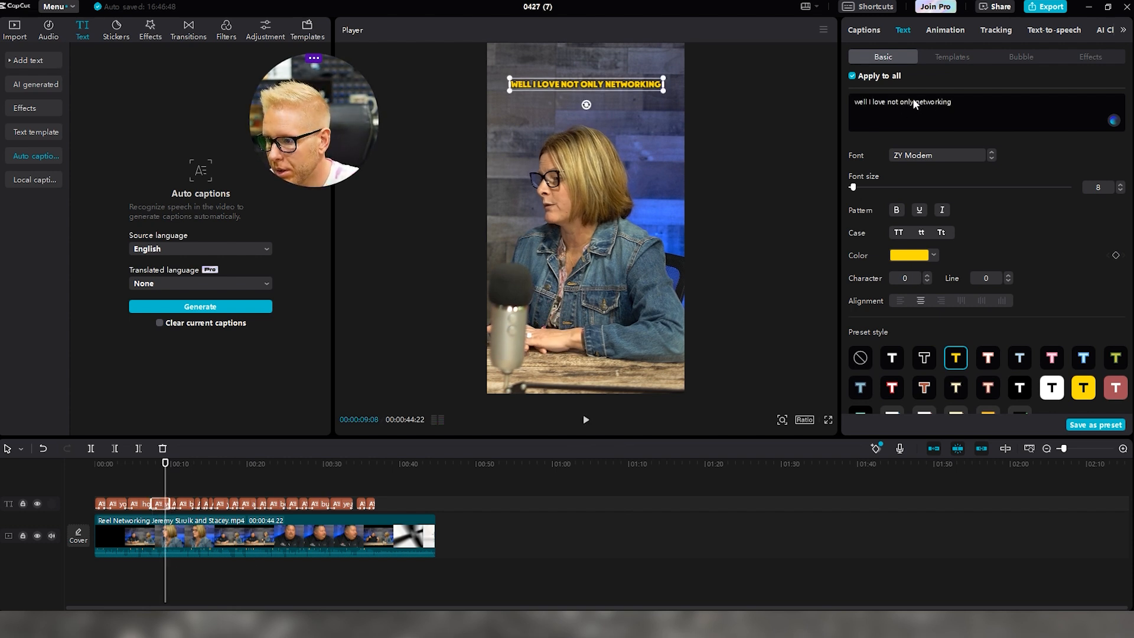
{"action": "left_click", "coordinate": [838, 157]}
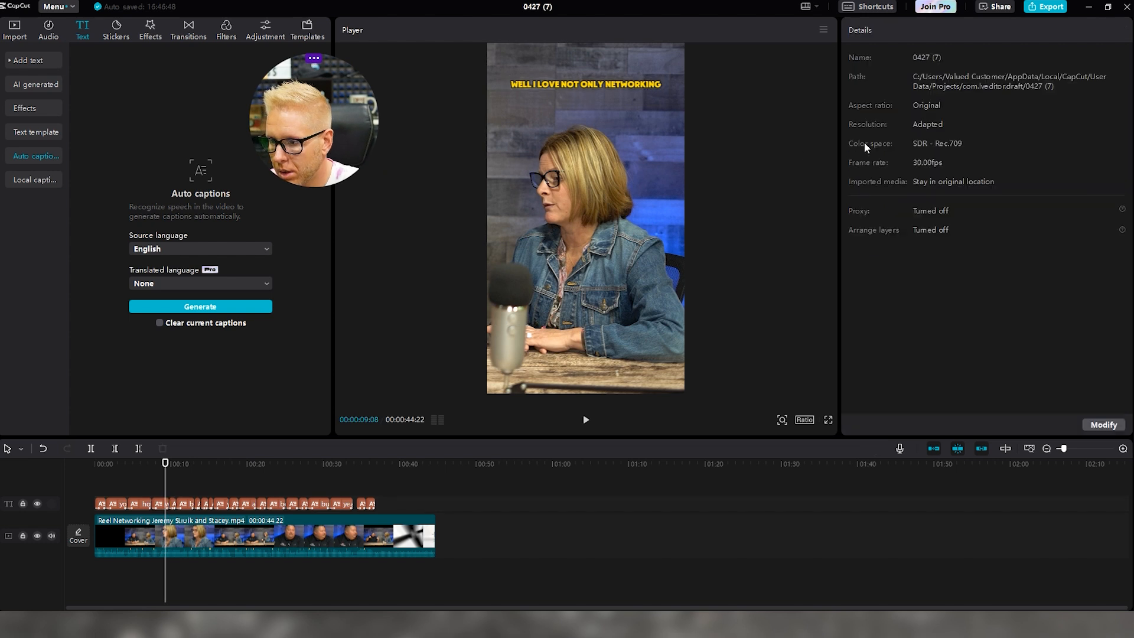
{"action": "left_click", "coordinate": [161, 504]}
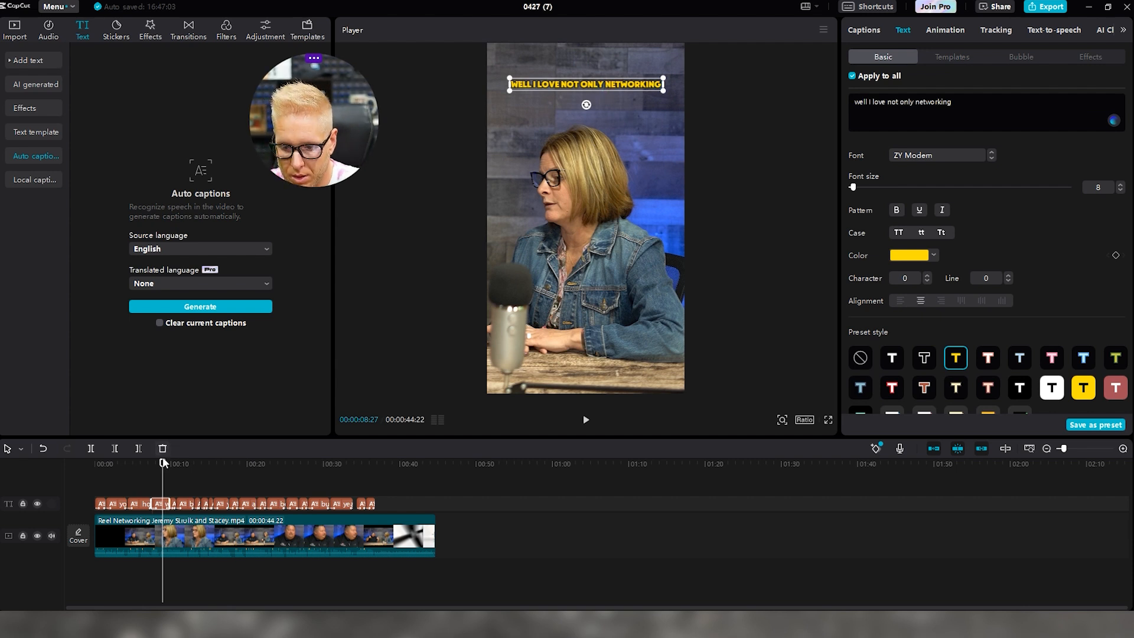
{"action": "left_click_drag", "start_coordinate": [162, 460], "coordinate": [160, 463]}
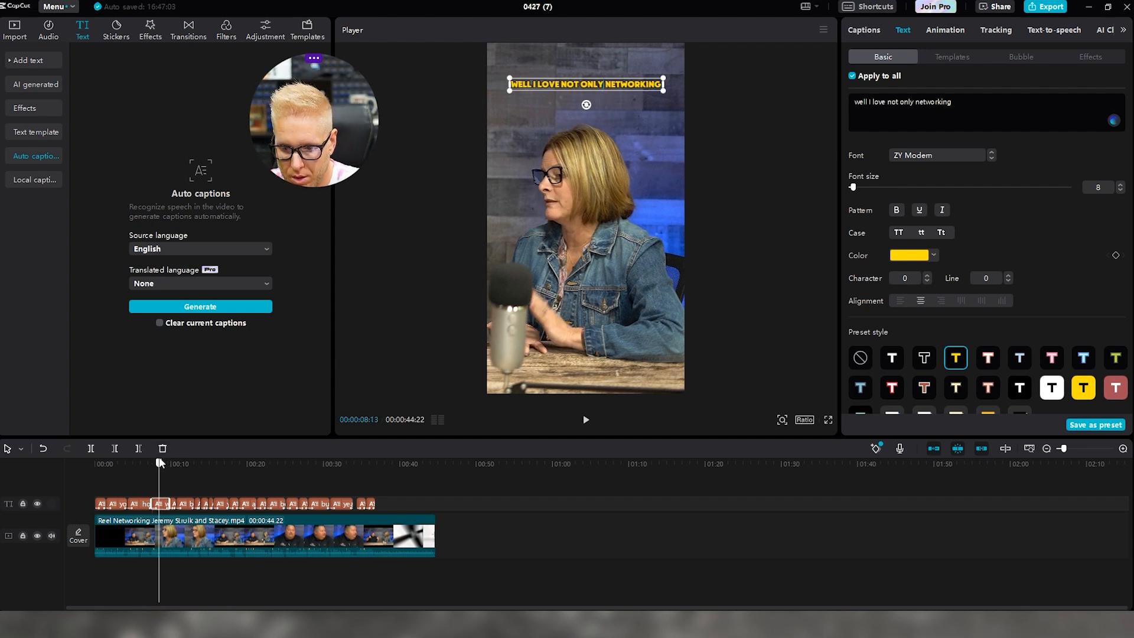
Put NETWORKING on its own line, white and enlarged to size 14
{"action": "left_click", "coordinate": [609, 85]}
{"action": "key", "text": "Return"}
{"action": "left_click_drag", "start_coordinate": [613, 90], "coordinate": [560, 89]}
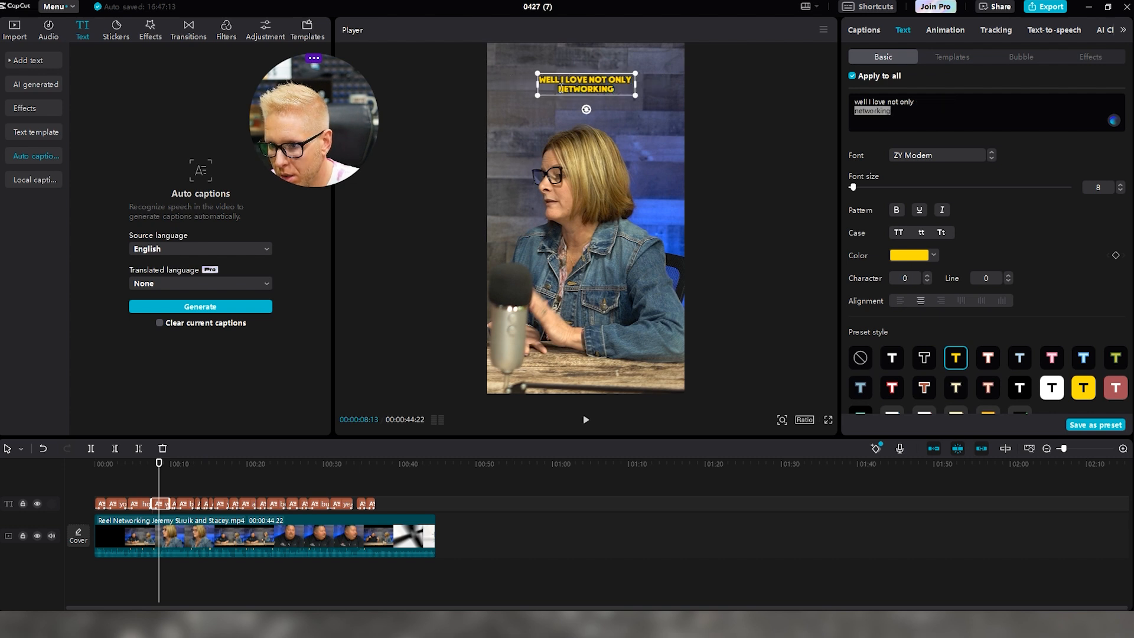
{"action": "left_click", "coordinate": [903, 260]}
{"action": "left_click_drag", "start_coordinate": [895, 278], "coordinate": [796, 246]}
{"action": "left_click_drag", "start_coordinate": [856, 188], "coordinate": [858, 187]}
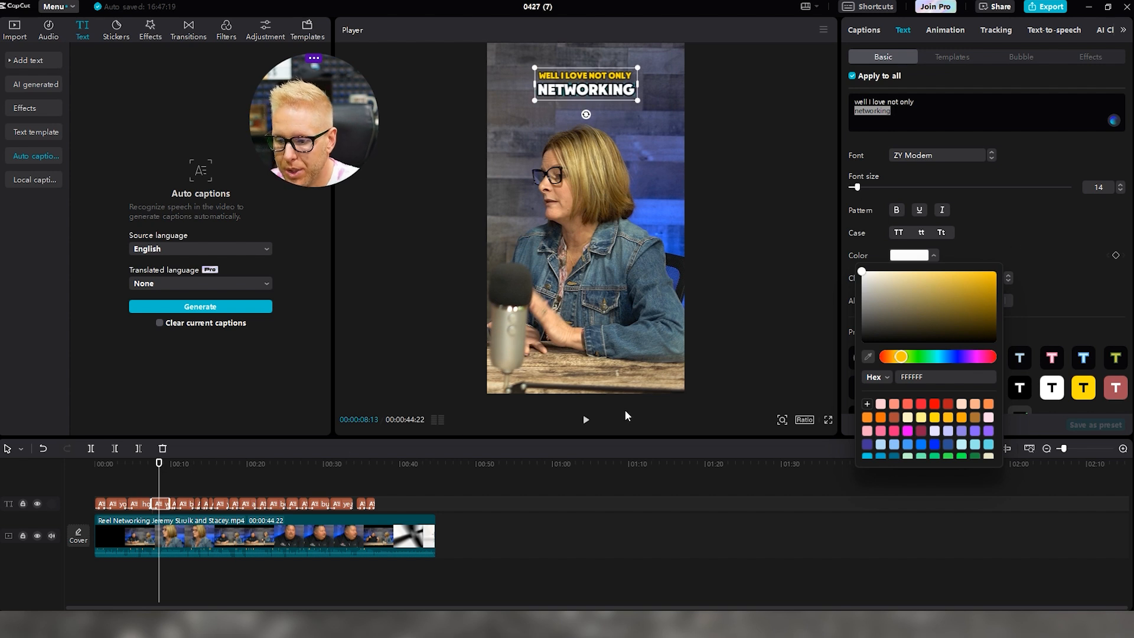
Play ahead to the 'BUT REALLY BEING ABLE TO REFER PEOPLE' caption and select it
{"action": "left_click", "coordinate": [586, 419]}
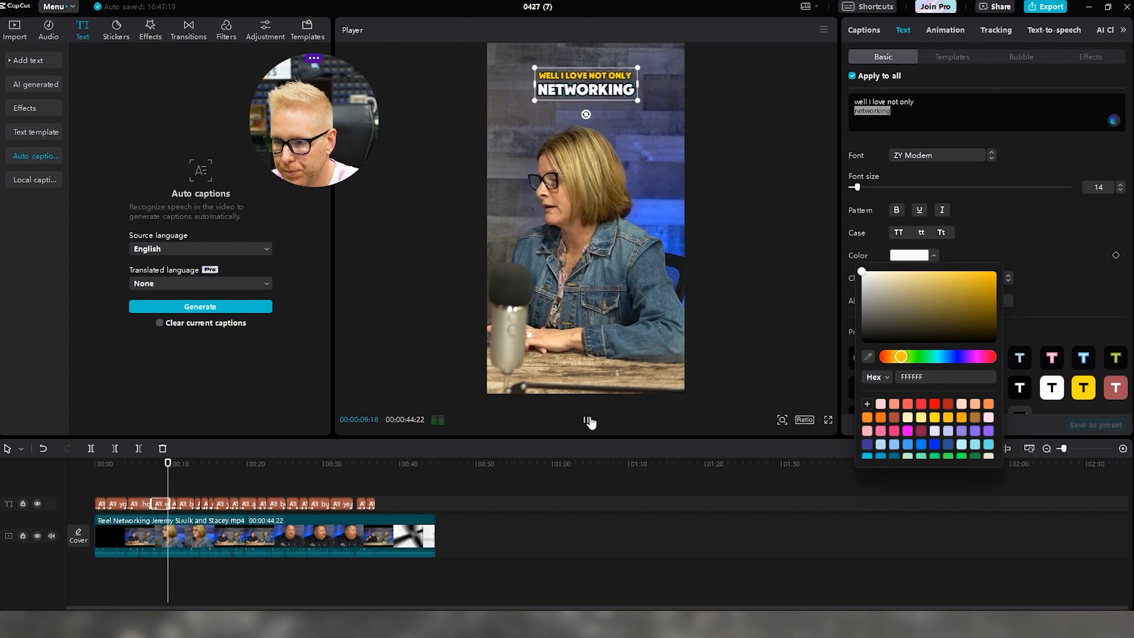
{"action": "left_click", "coordinate": [588, 420]}
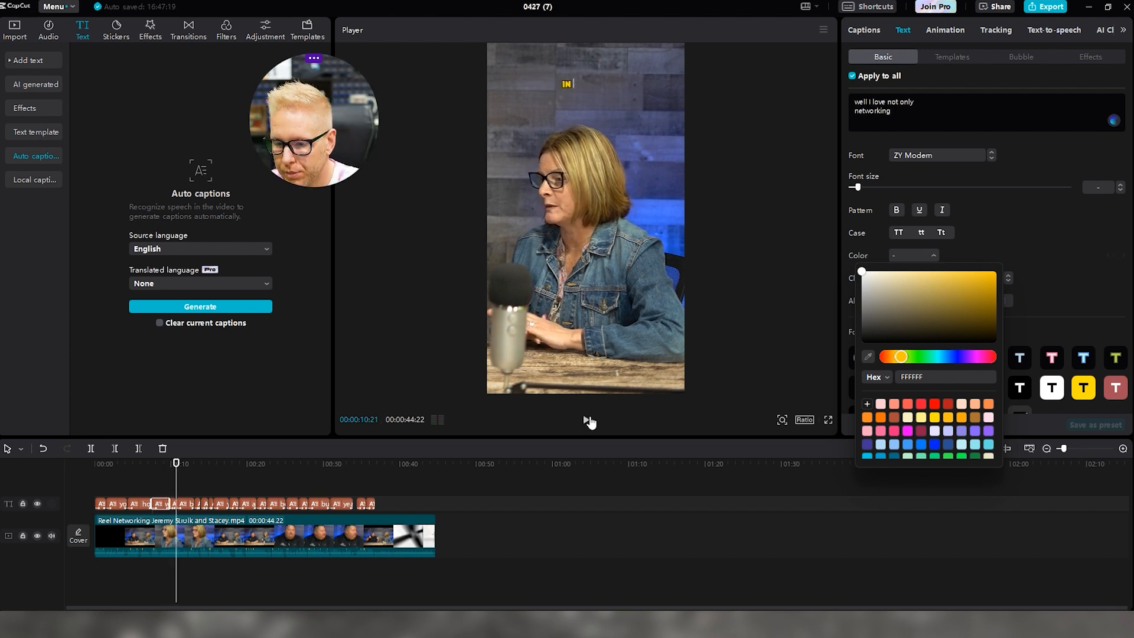
{"action": "left_click", "coordinate": [589, 420]}
{"action": "left_click", "coordinate": [588, 420]}
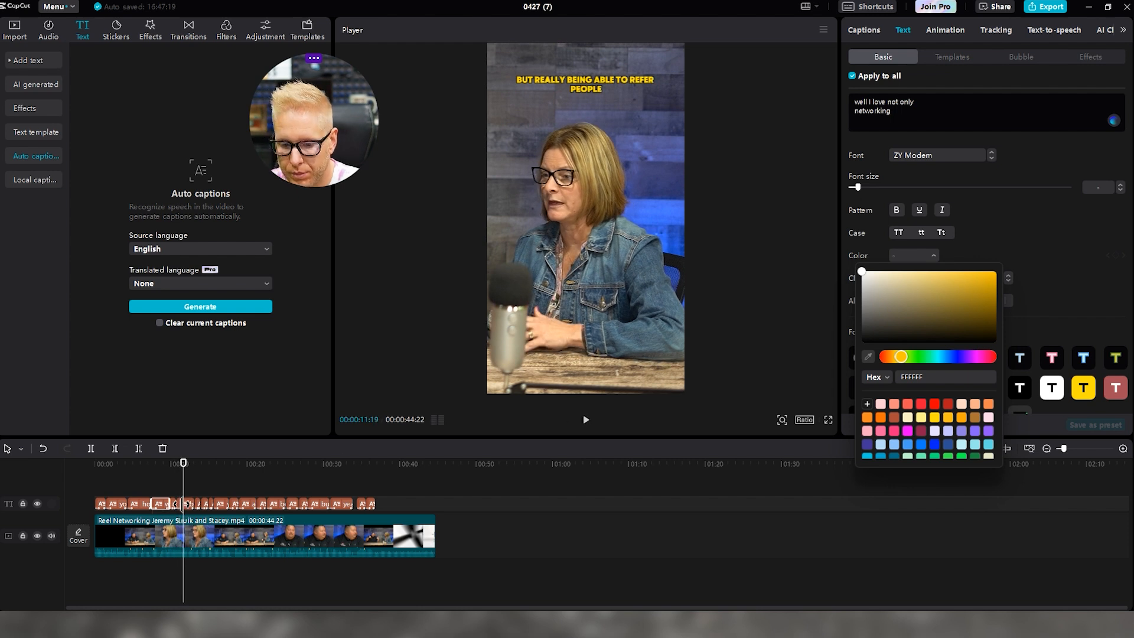
{"action": "left_click", "coordinate": [183, 504]}
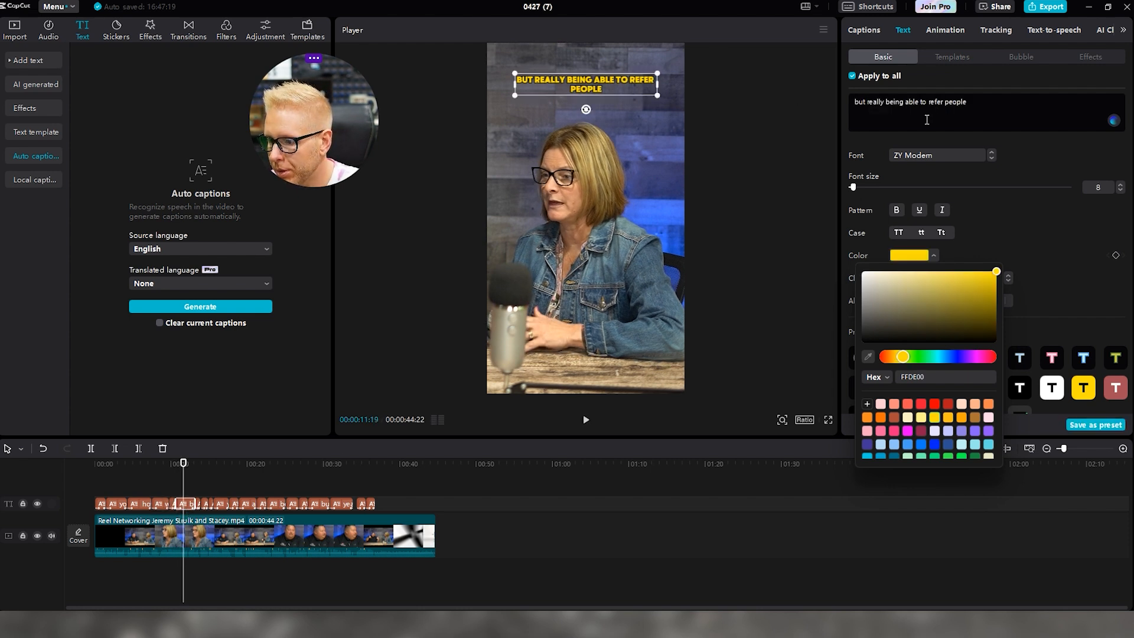
Break that caption after TO and make REFER PEOPLE white at size 11
{"action": "left_click", "coordinate": [1009, 247]}
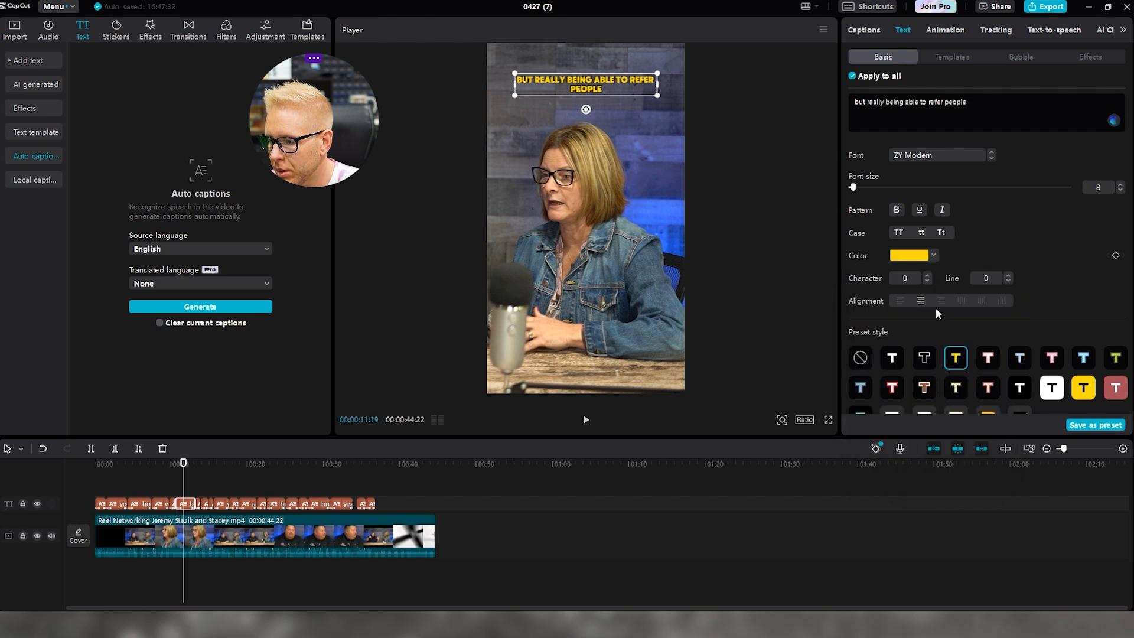
{"action": "double_click", "coordinate": [626, 78]}
{"action": "left_click", "coordinate": [626, 78]}
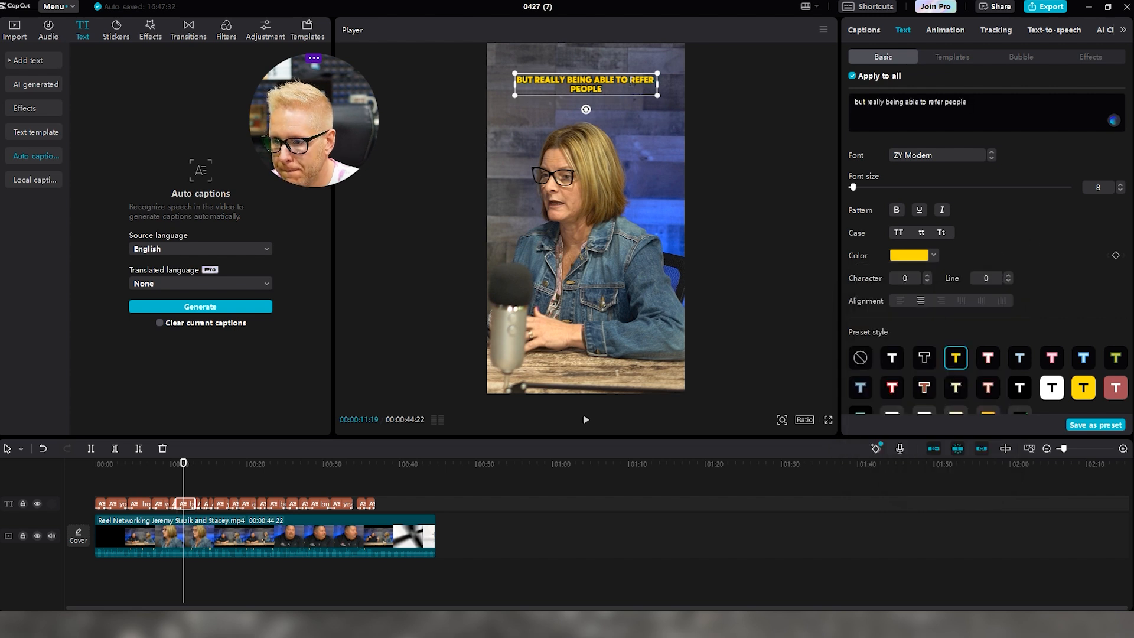
{"action": "key", "text": "Return"}
{"action": "left_click_drag", "start_coordinate": [619, 87], "coordinate": [558, 89]}
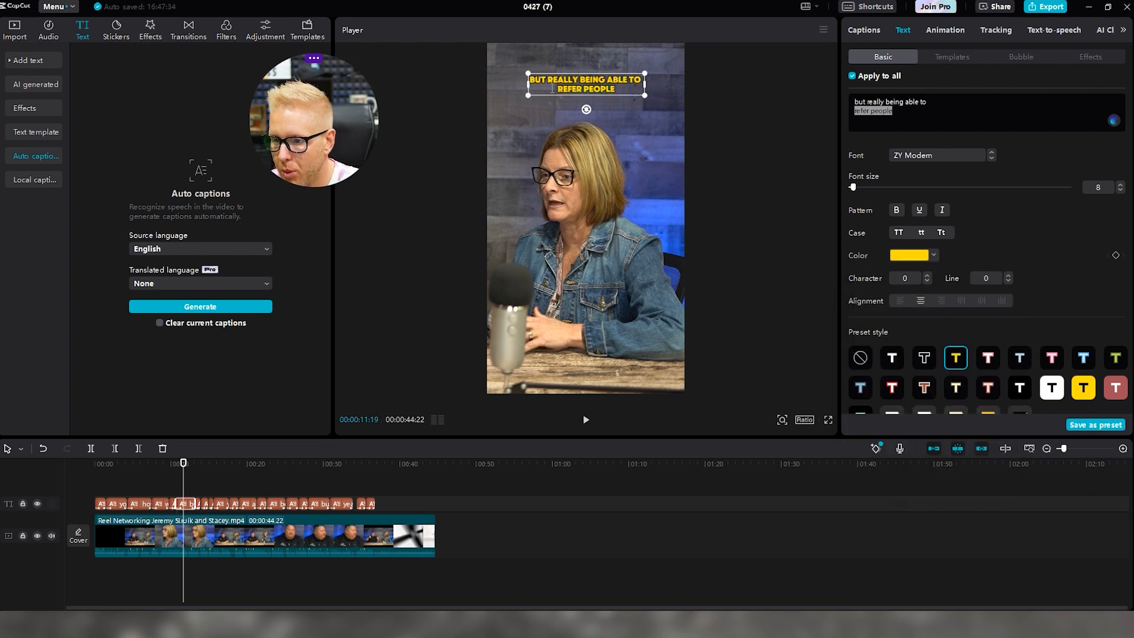
{"action": "left_click_drag", "start_coordinate": [852, 188], "coordinate": [857, 190]}
{"action": "left_click", "coordinate": [898, 255]}
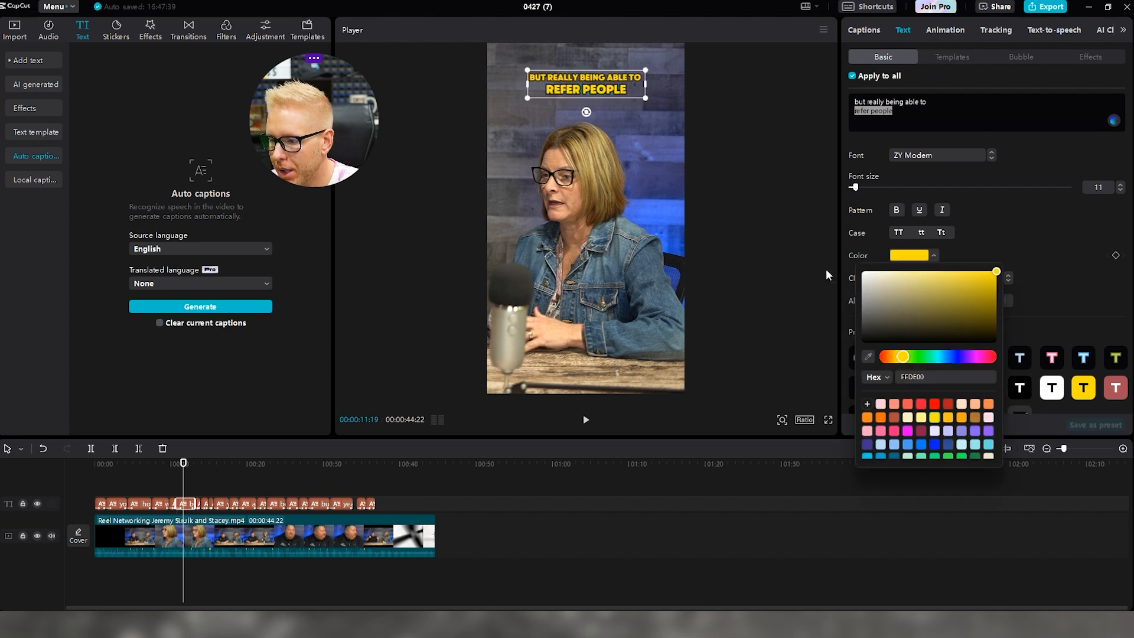
{"action": "left_click", "coordinate": [780, 165]}
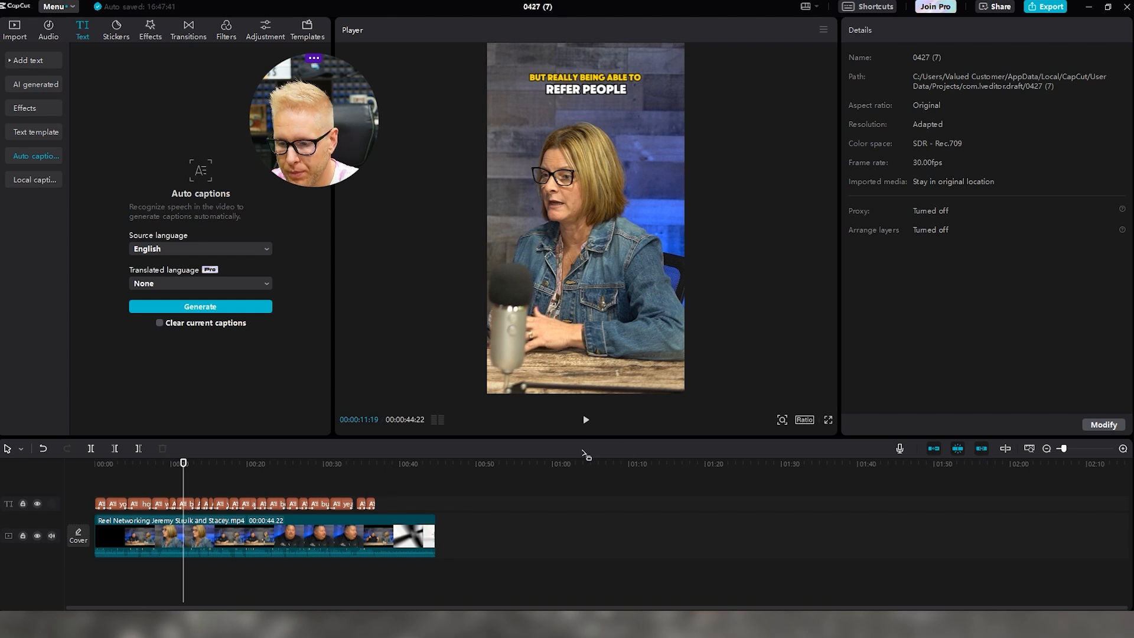
In the 'YOU SHOW UP ON TIME' caption, set RIGHT THERE PREPARED to white, size 11, then replay
{"action": "left_click", "coordinate": [585, 422]}
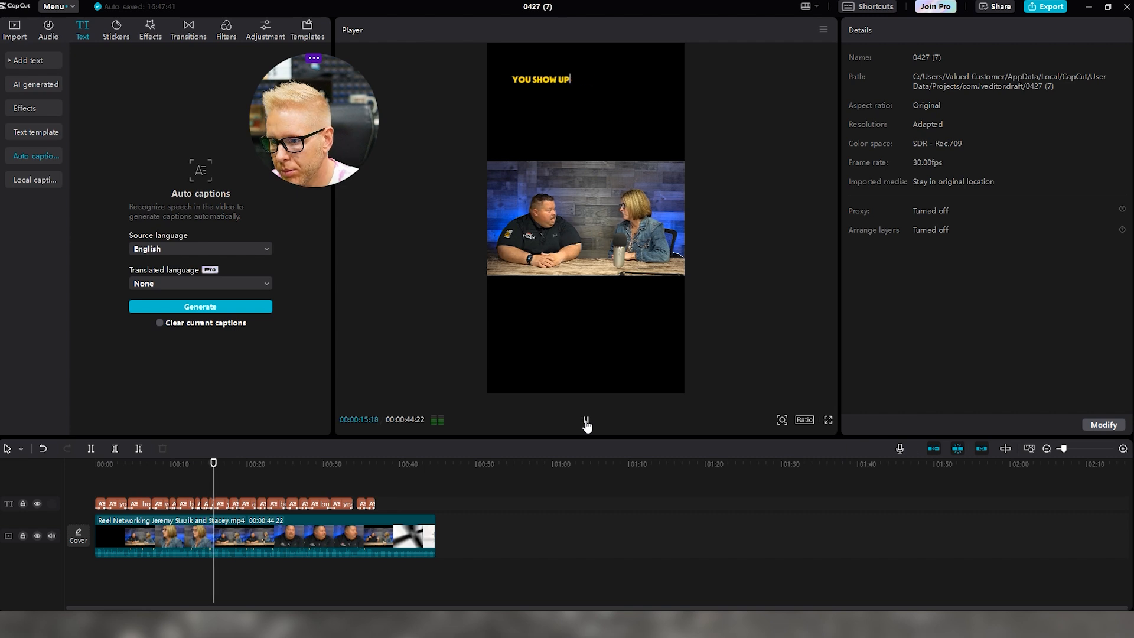
{"action": "left_click", "coordinate": [586, 421]}
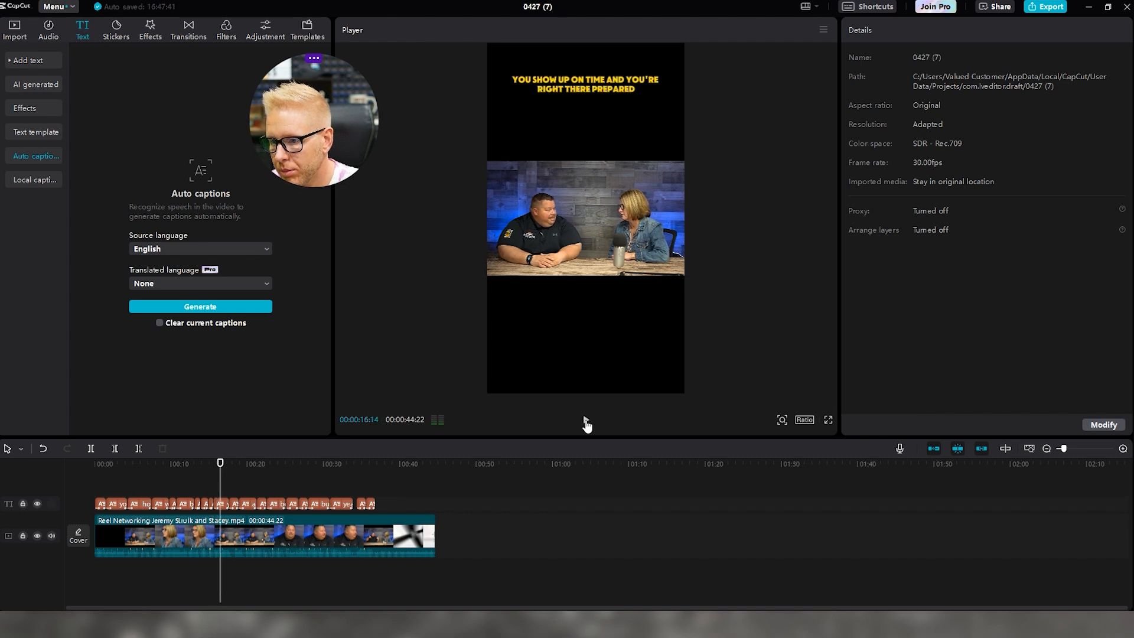
{"action": "left_click", "coordinate": [225, 504]}
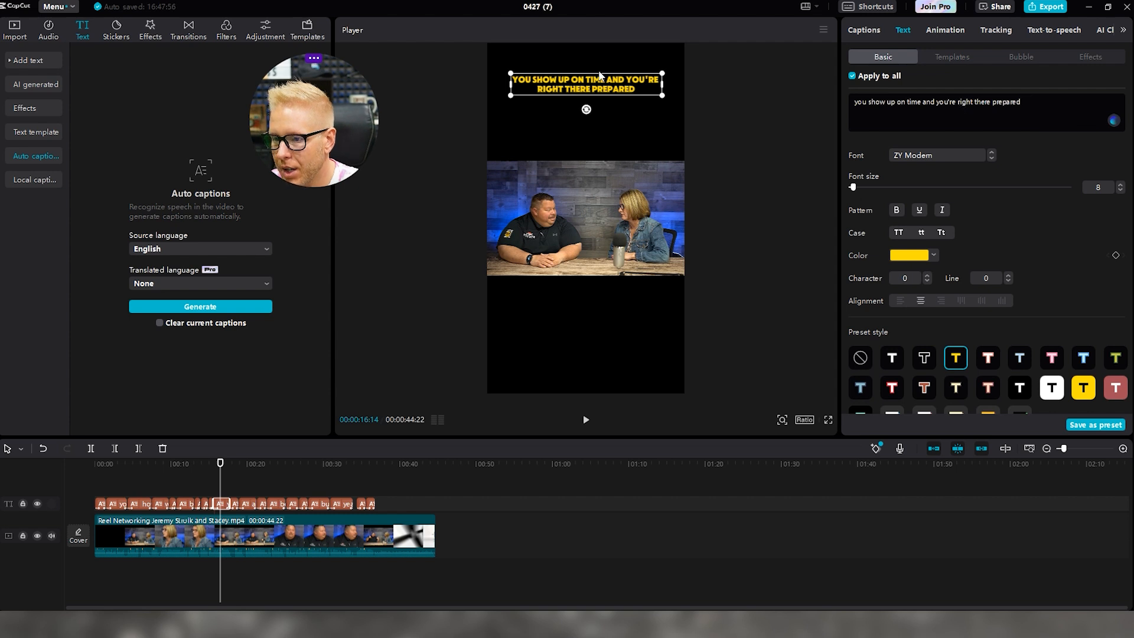
{"action": "left_click_drag", "start_coordinate": [540, 89], "coordinate": [640, 90]}
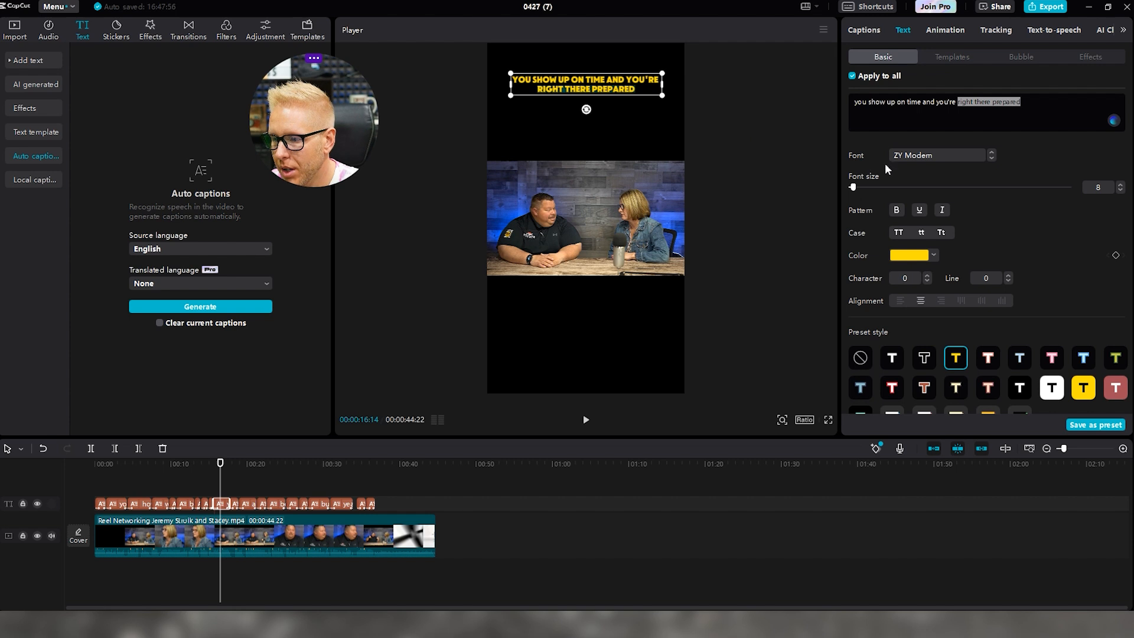
{"action": "left_click_drag", "start_coordinate": [853, 187], "coordinate": [856, 188]}
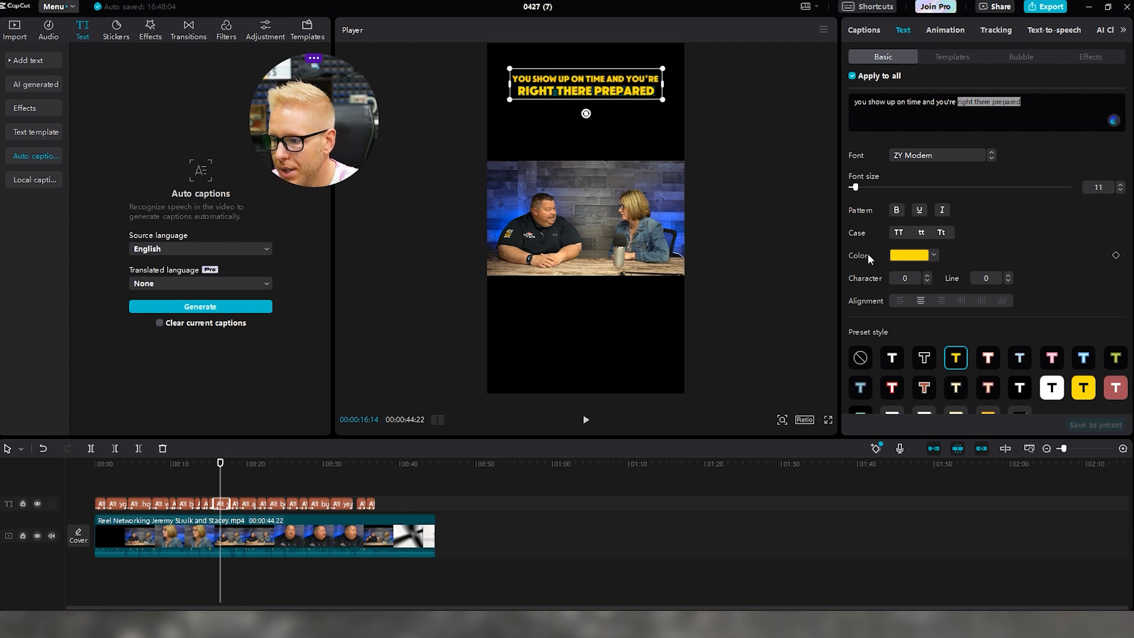
{"action": "left_click", "coordinate": [904, 255]}
{"action": "left_click_drag", "start_coordinate": [889, 288], "coordinate": [847, 260]}
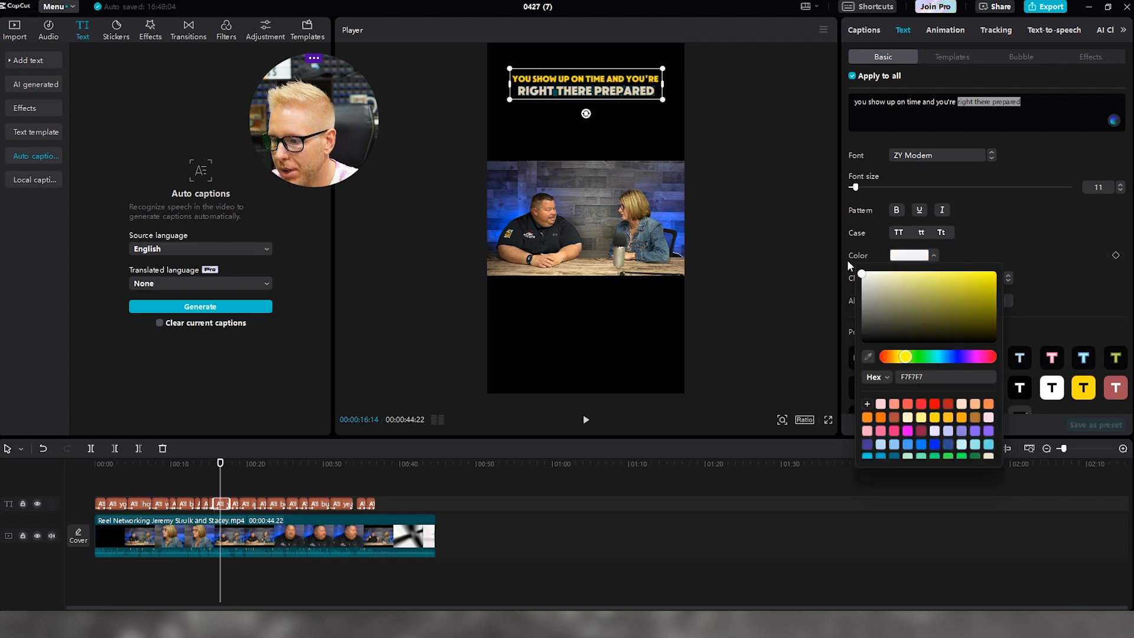
{"action": "left_click", "coordinate": [771, 198]}
{"action": "left_click", "coordinate": [586, 420]}
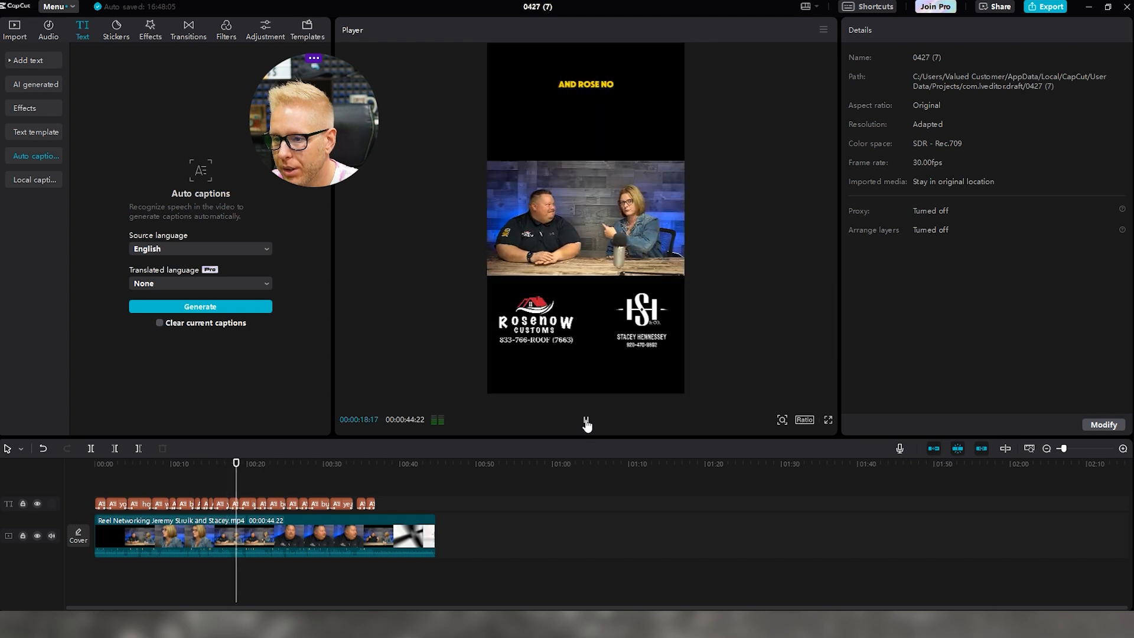
{"action": "left_click", "coordinate": [586, 420]}
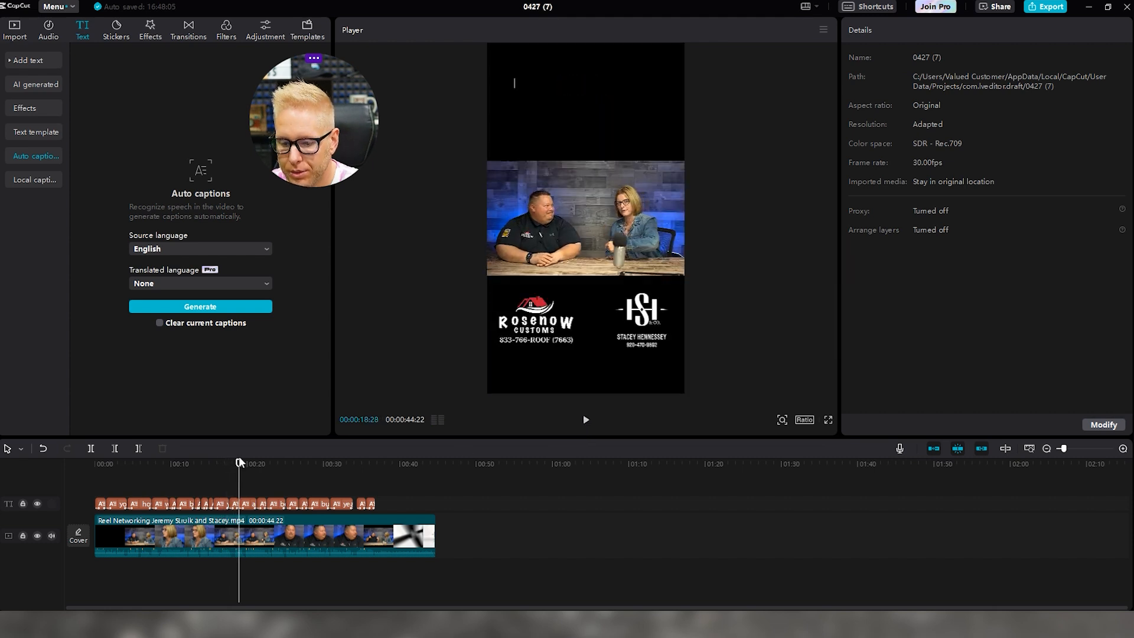
Select the AND ROSE NO caption for editing, undoing an accidental deletion of it
{"action": "left_click", "coordinate": [235, 503]}
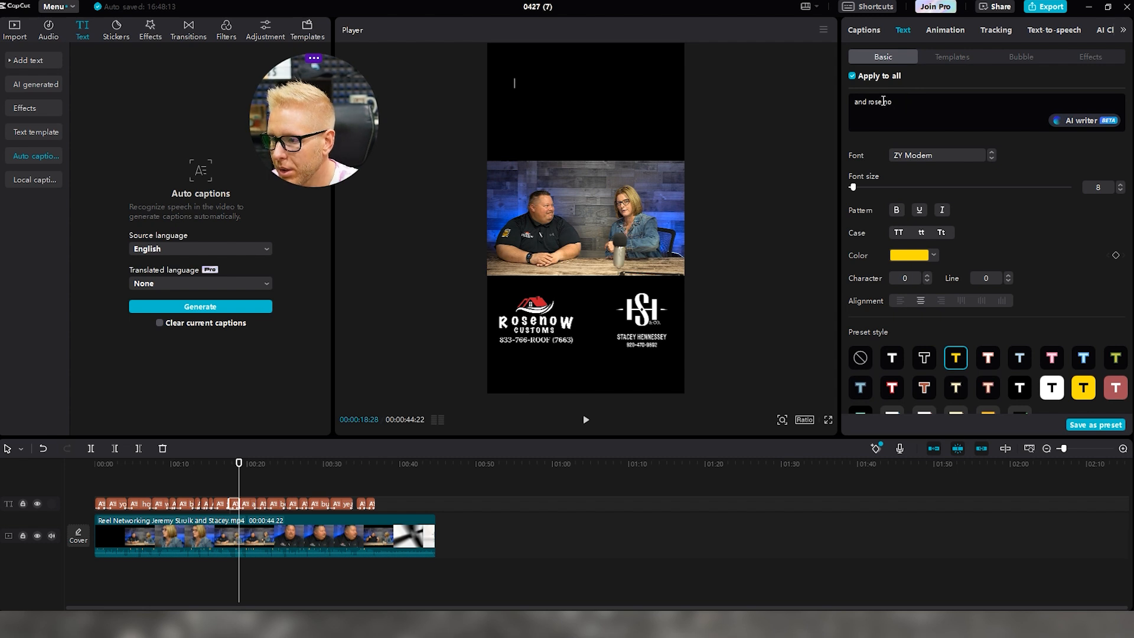
{"action": "left_click", "coordinate": [887, 115]}
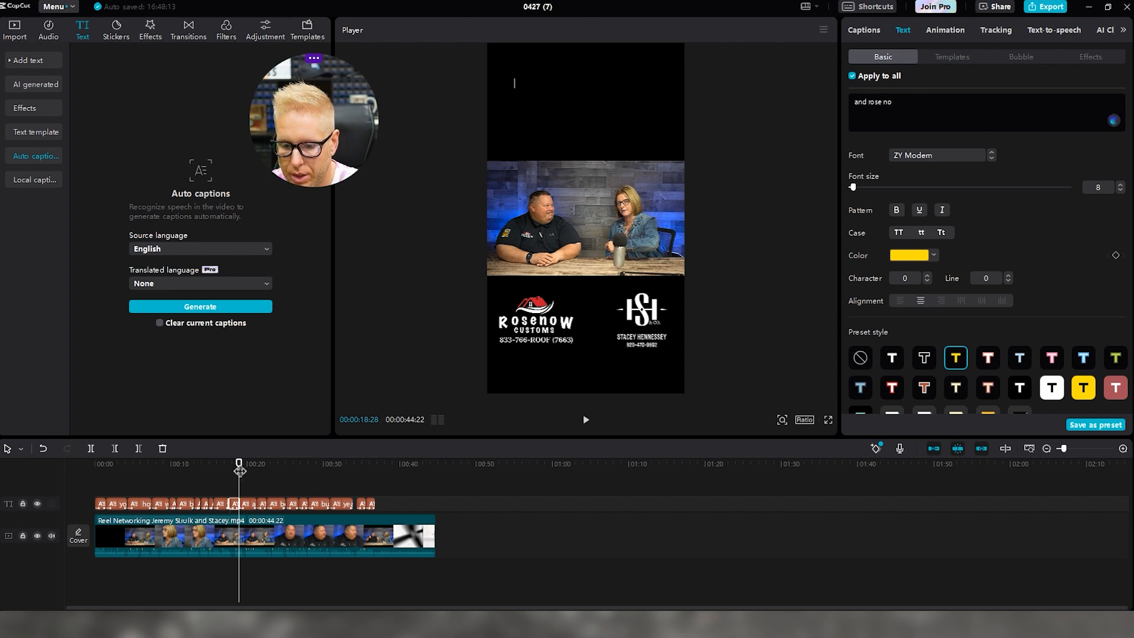
{"action": "left_click_drag", "start_coordinate": [240, 470], "coordinate": [235, 469]}
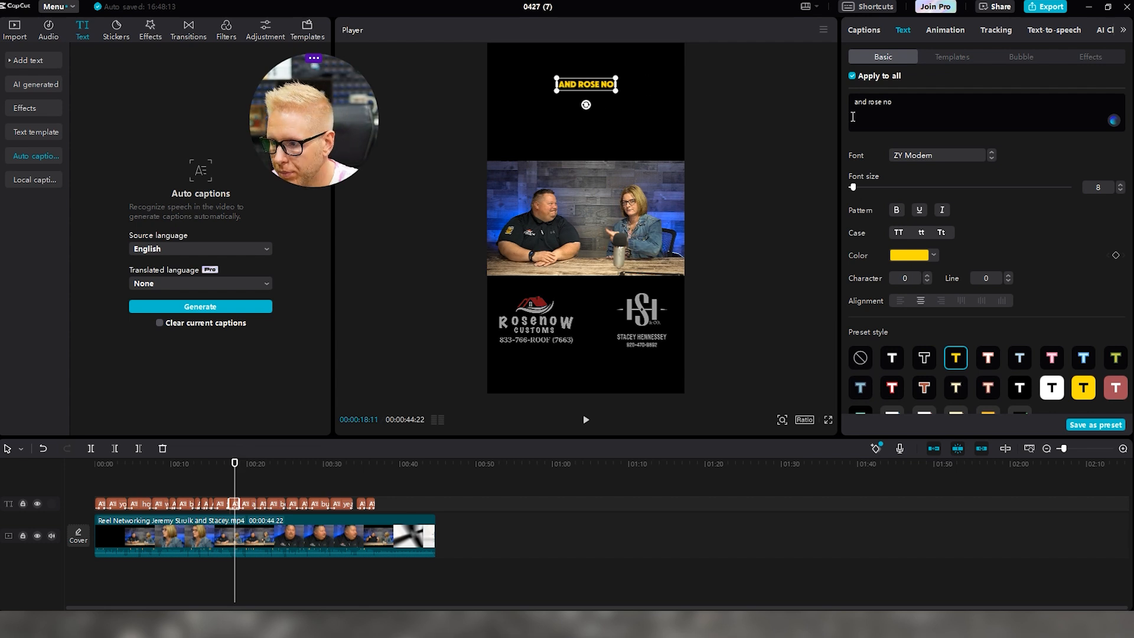
{"action": "double_click", "coordinate": [602, 85]}
{"action": "left_click", "coordinate": [602, 84]}
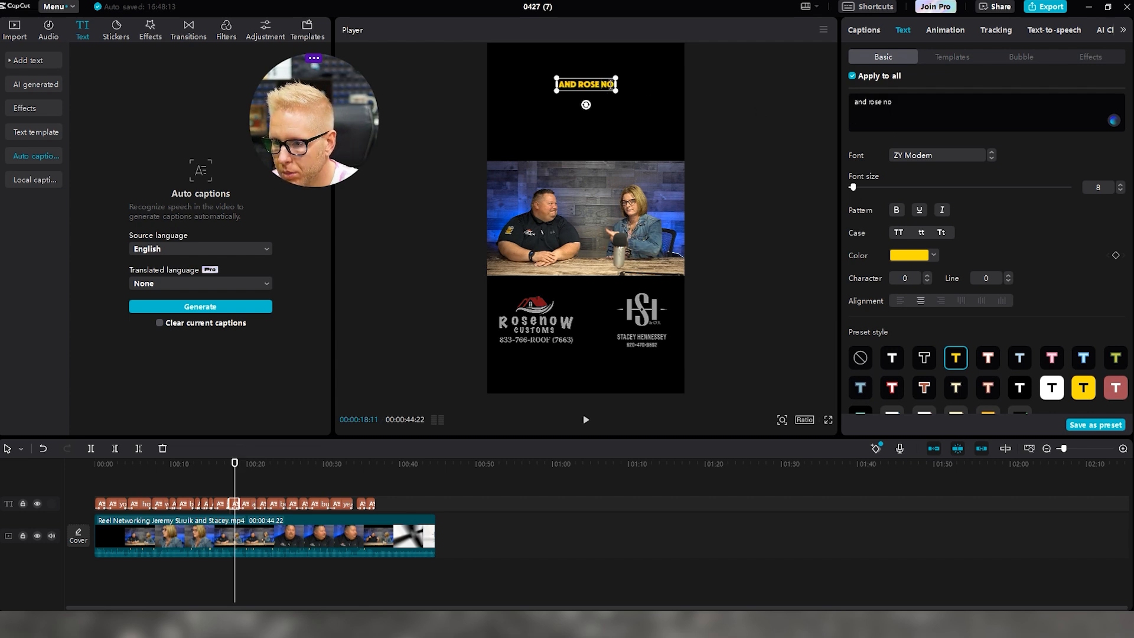
{"action": "left_click_drag", "start_coordinate": [236, 469], "coordinate": [237, 469]}
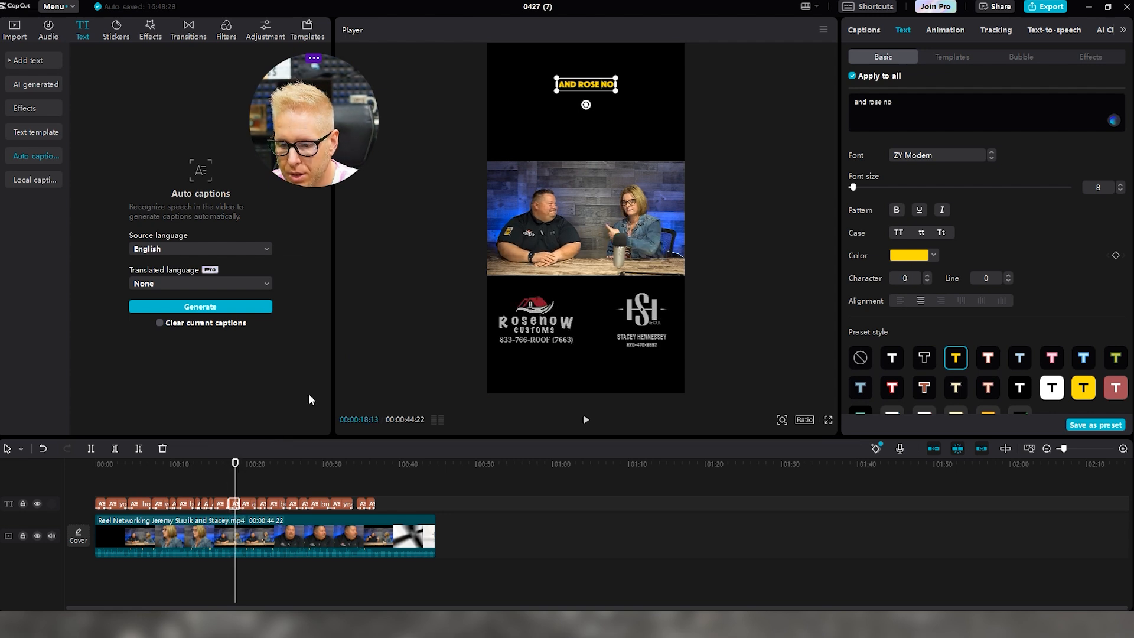
{"action": "key", "text": "Delete"}
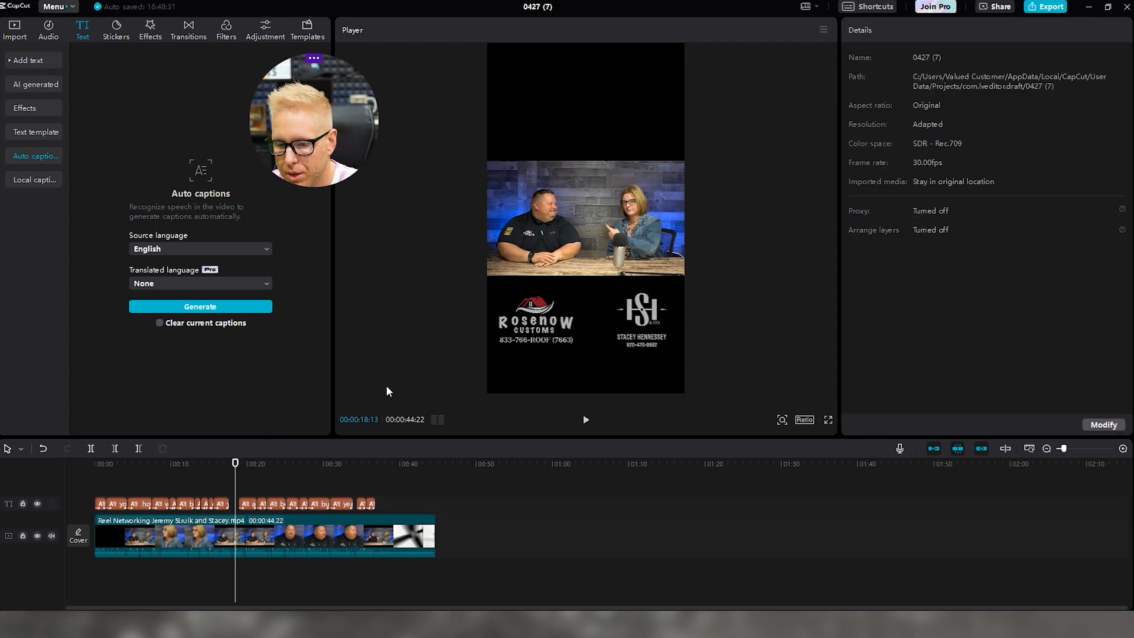
{"action": "key", "text": "ctrl+z"}
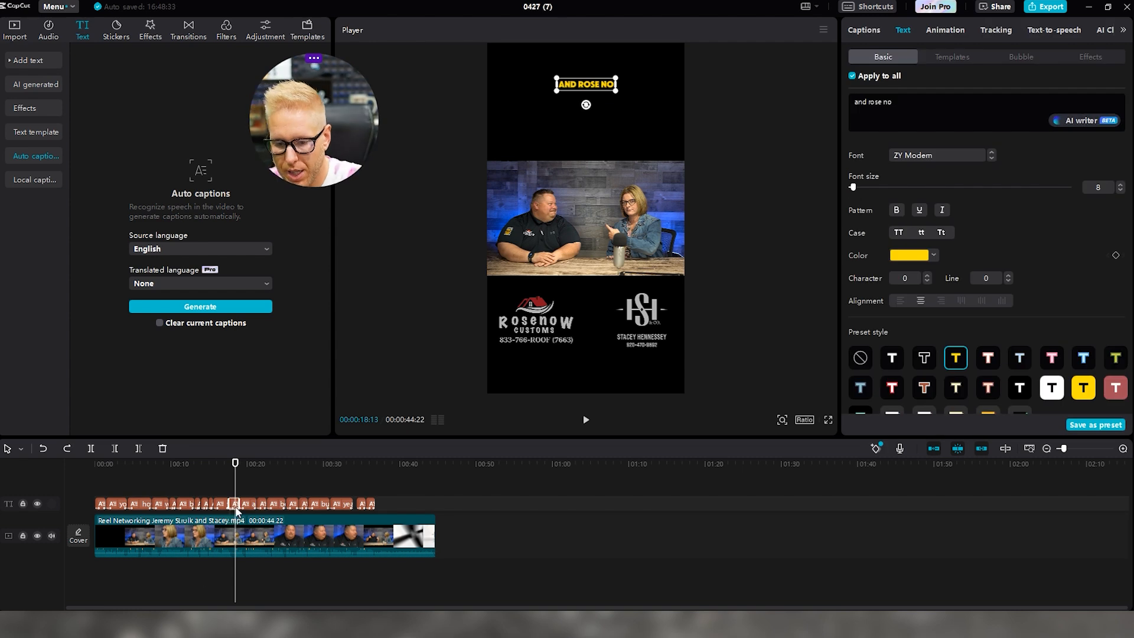
{"action": "left_click_drag", "start_coordinate": [236, 463], "coordinate": [238, 469]}
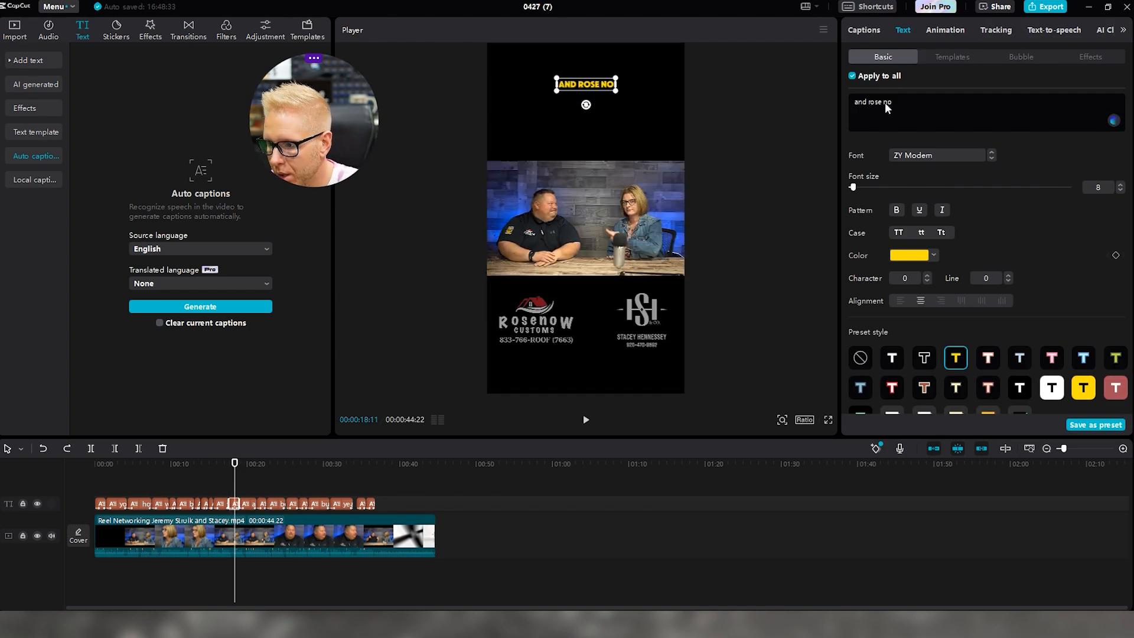
{"action": "left_click", "coordinate": [799, 141]}
{"action": "left_click", "coordinate": [596, 87]}
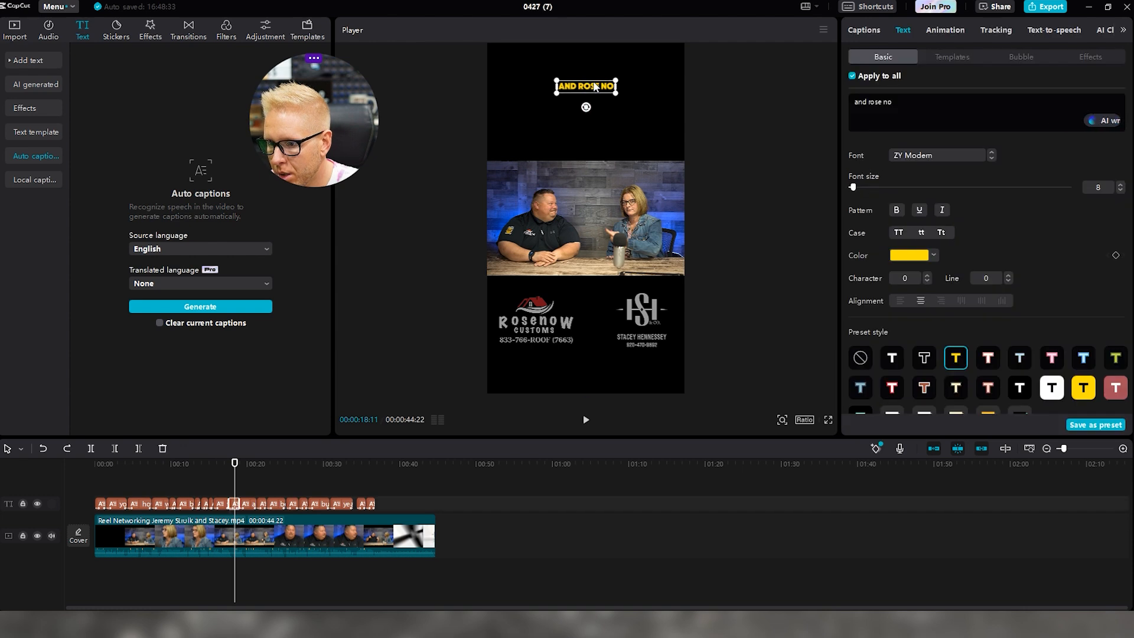
{"action": "double_click", "coordinate": [605, 89]}
{"action": "key", "text": "BackSpace"}
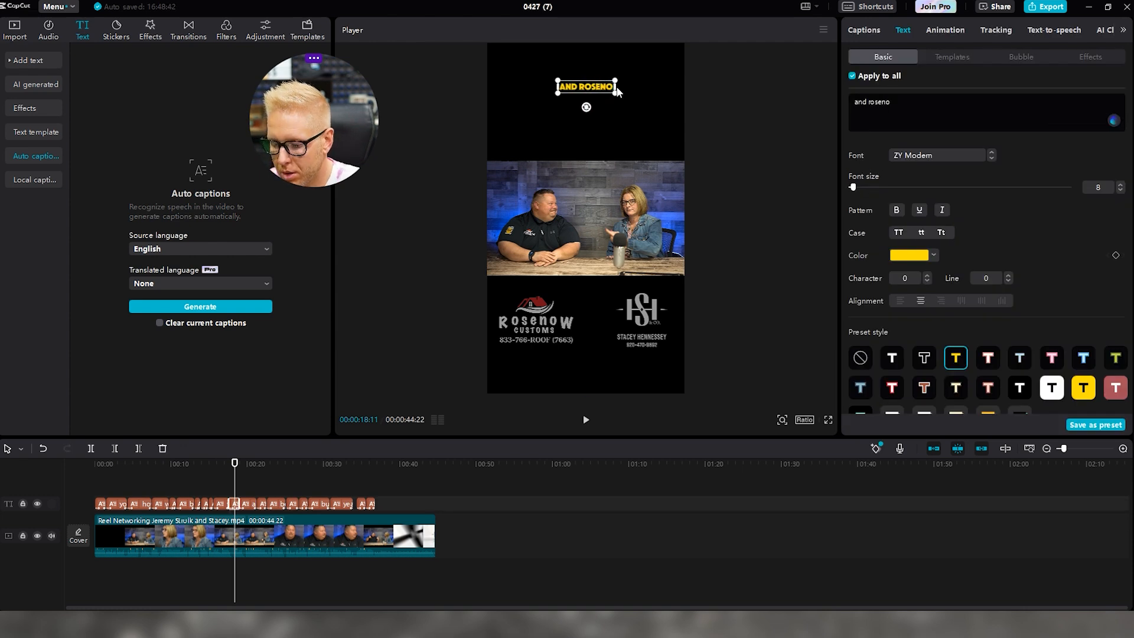
{"action": "type", "text": "W"}
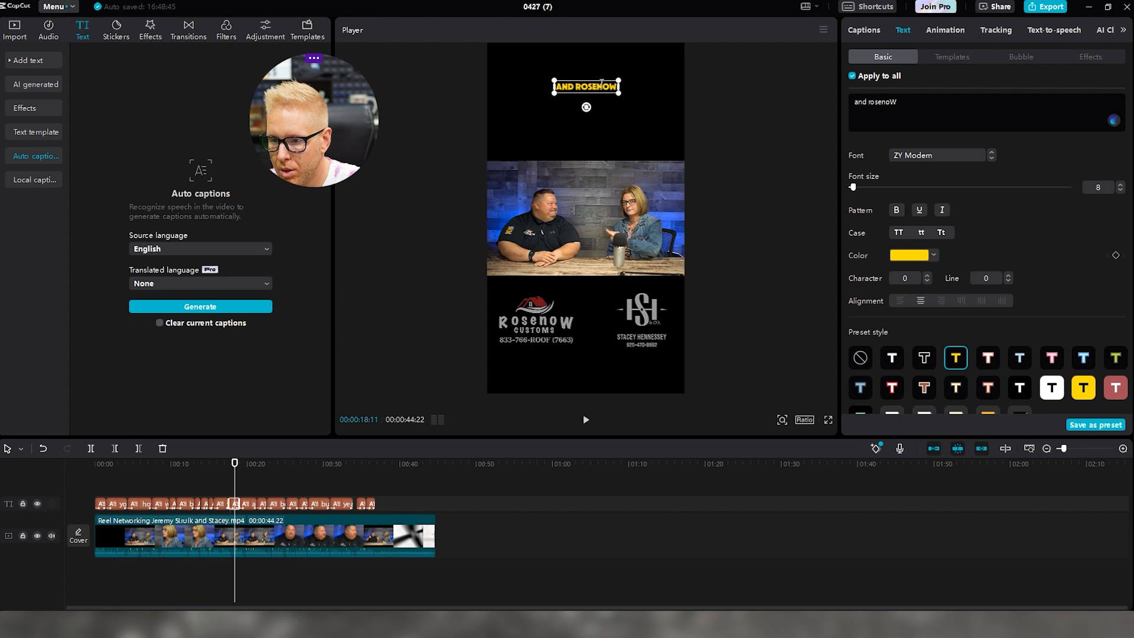
{"action": "left_click_drag", "start_coordinate": [868, 103], "coordinate": [902, 103]}
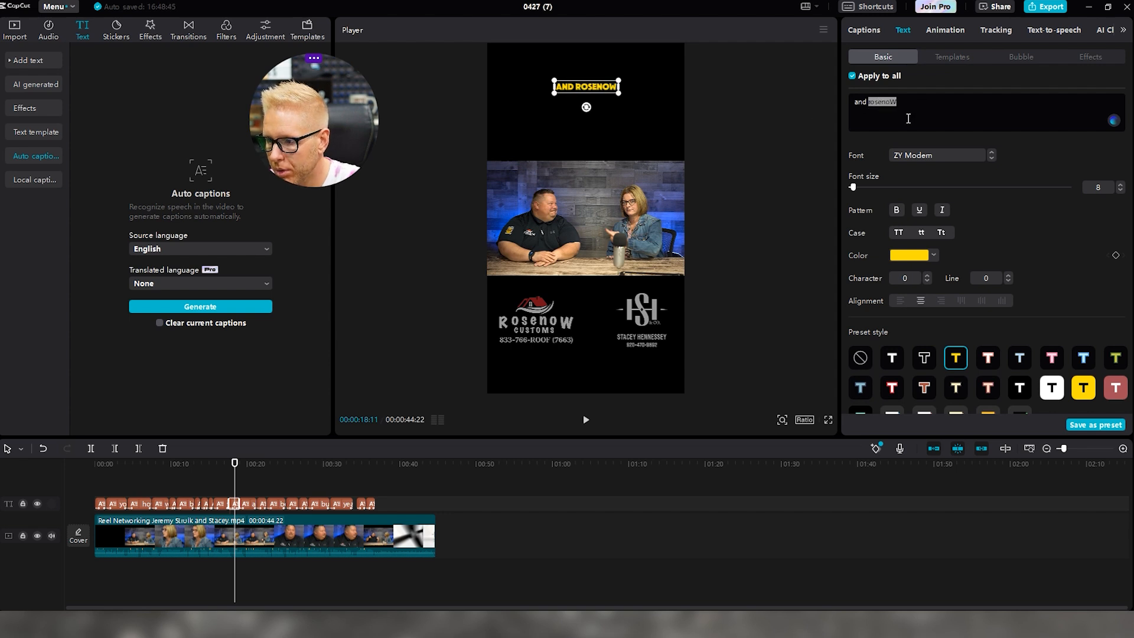
{"action": "left_click_drag", "start_coordinate": [853, 188], "coordinate": [856, 187]}
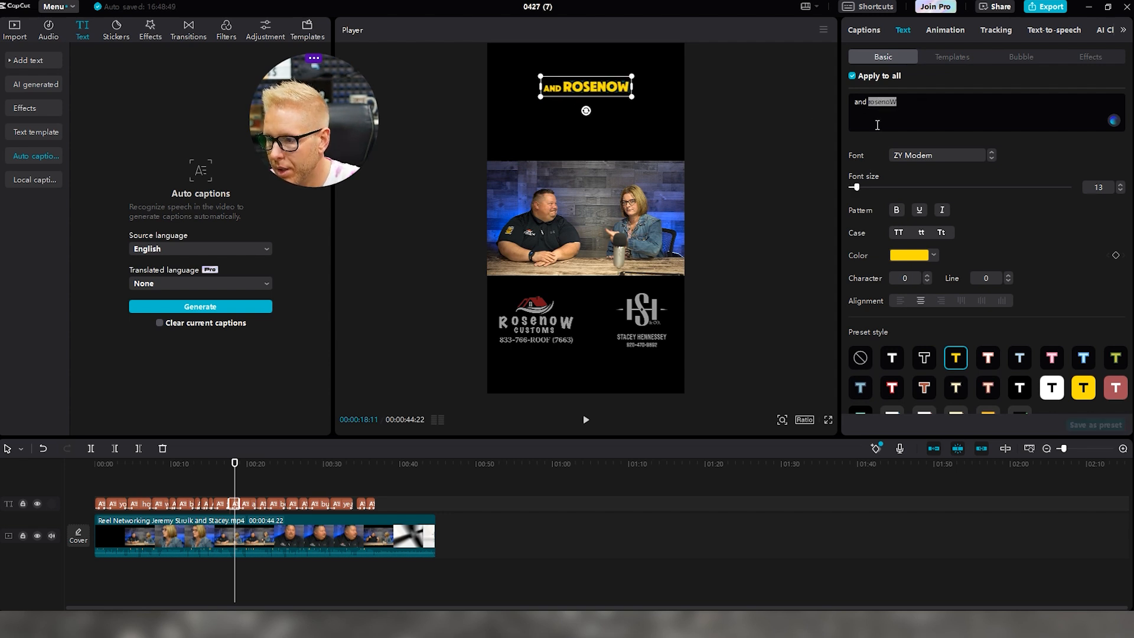
{"action": "left_click", "coordinate": [895, 256]}
{"action": "left_click_drag", "start_coordinate": [881, 285], "coordinate": [820, 179]}
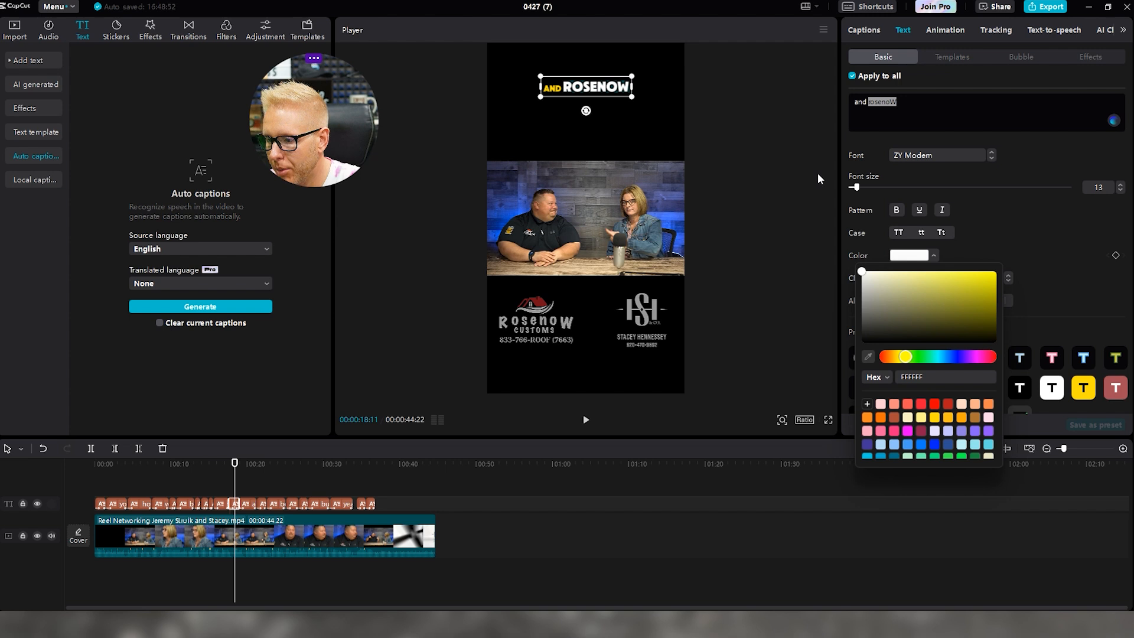
{"action": "left_click", "coordinate": [870, 105]}
{"action": "key", "text": "Return"}
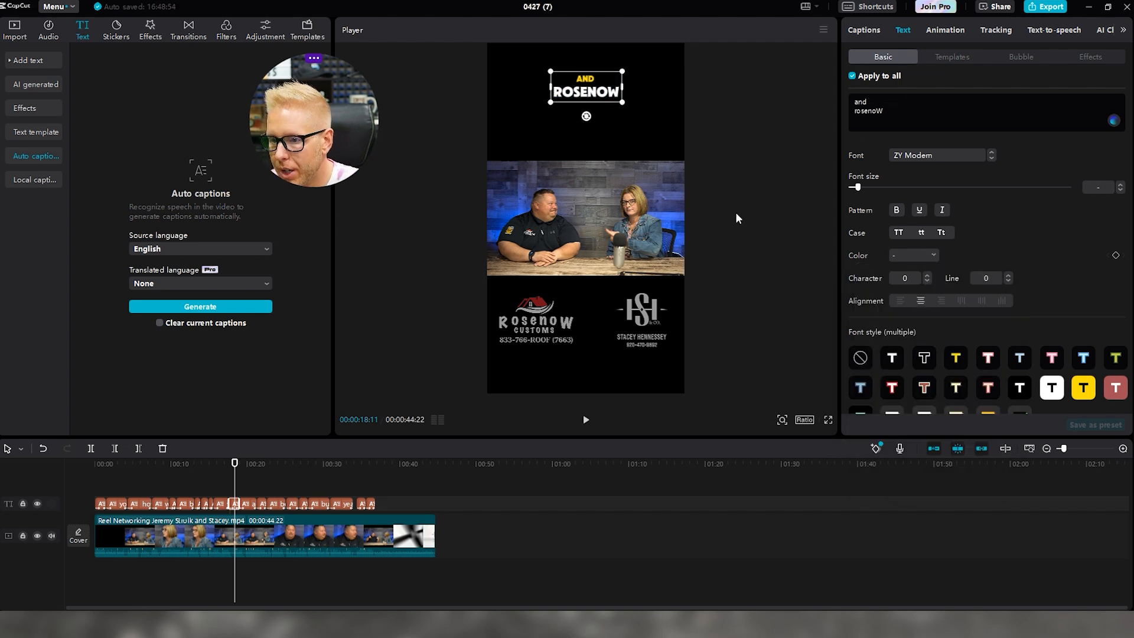
{"action": "left_click", "coordinate": [586, 420]}
{"action": "left_click", "coordinate": [586, 420]}
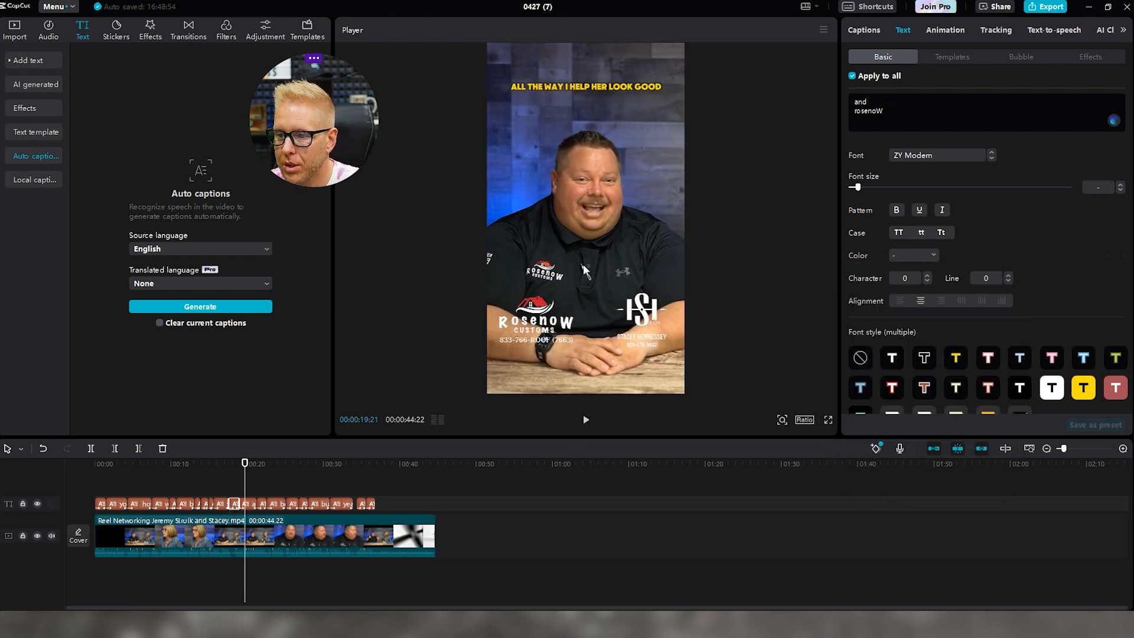
{"action": "left_click", "coordinate": [250, 505]}
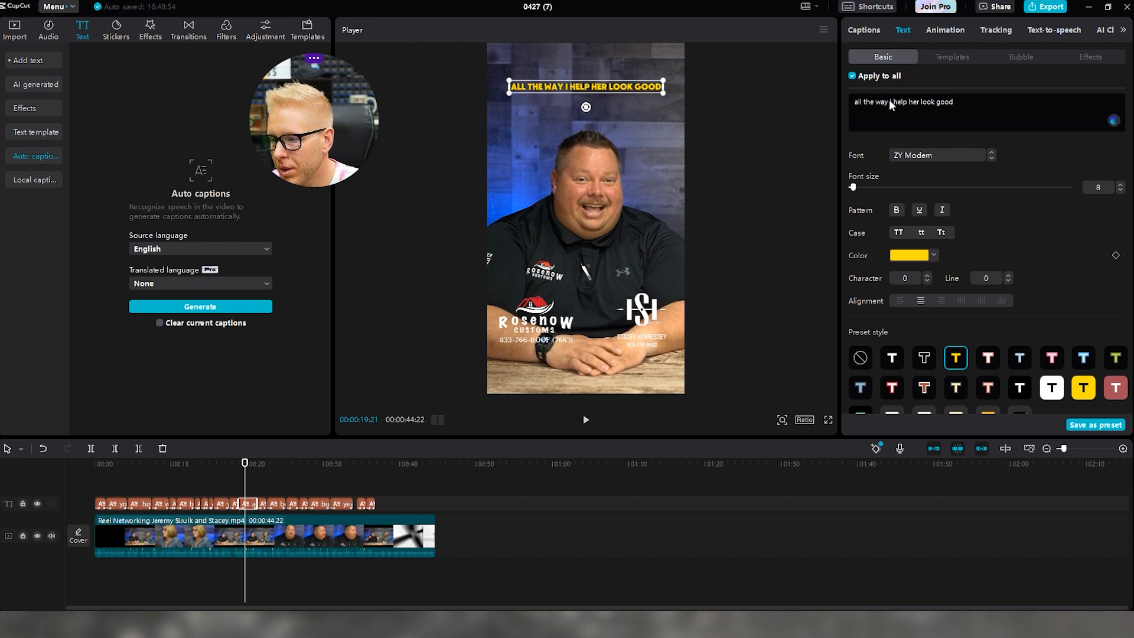
Find and select the 'BECAUSE THAT RELATIONSHIP IS ALREADY BONDED' caption
{"action": "left_click", "coordinate": [729, 159]}
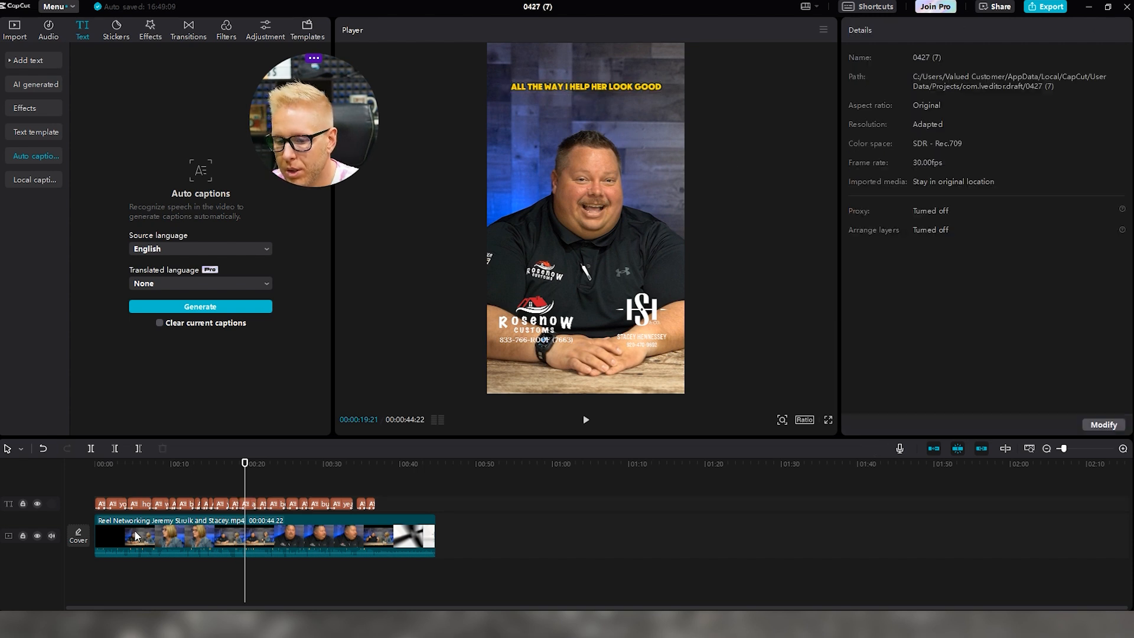
{"action": "left_click", "coordinate": [247, 504]}
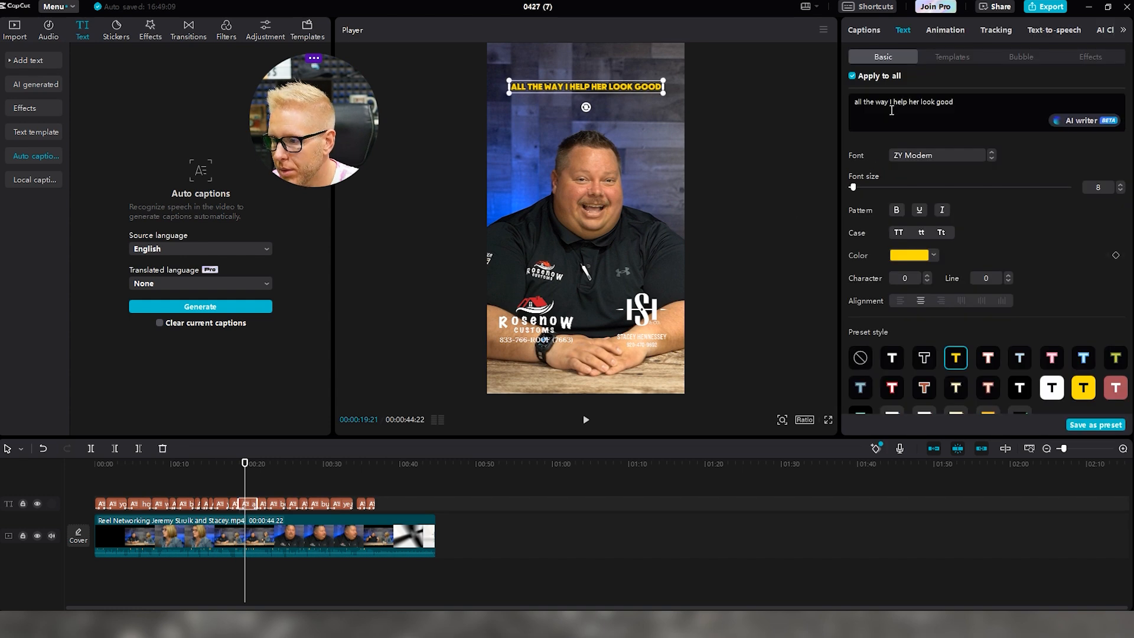
{"action": "double_click", "coordinate": [566, 86]}
{"action": "left_click", "coordinate": [566, 86]}
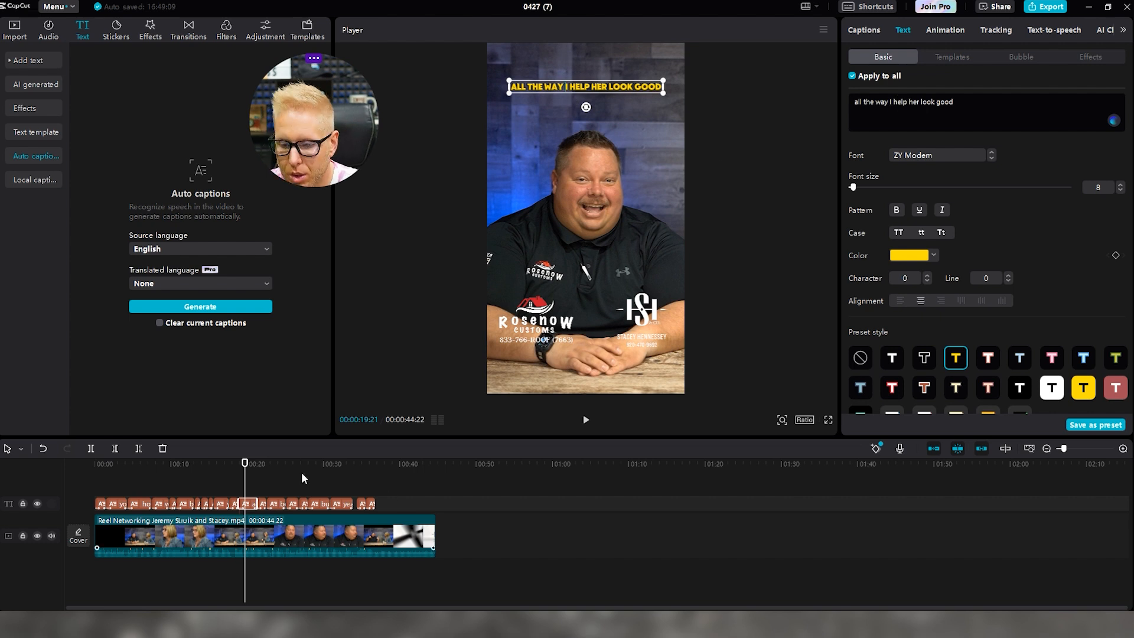
{"action": "left_click", "coordinate": [586, 420]}
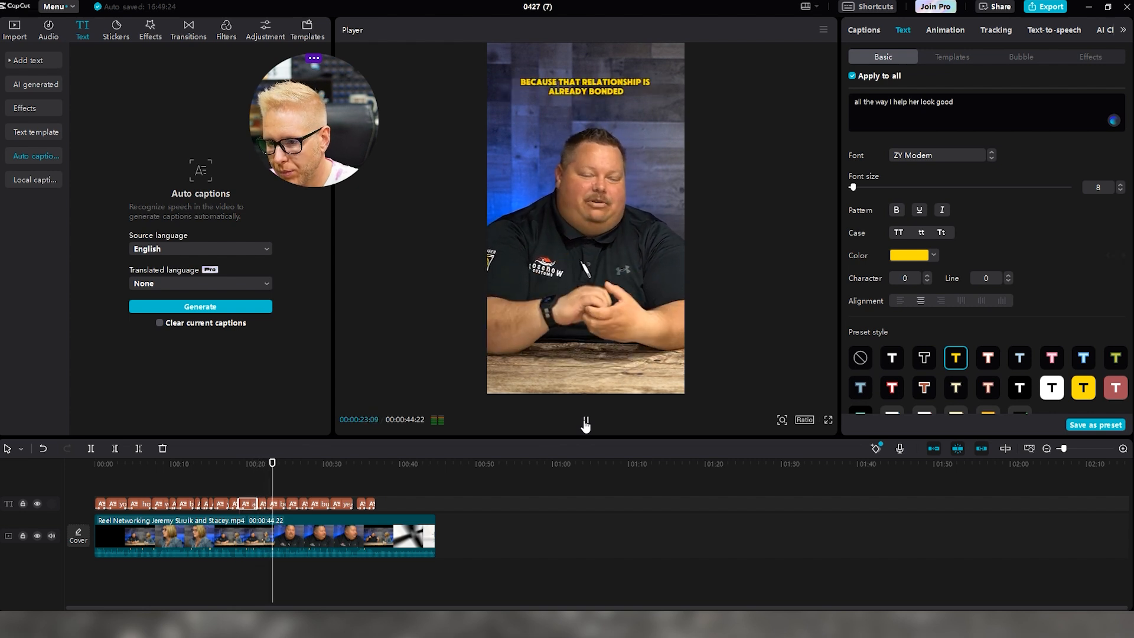
{"action": "left_click", "coordinate": [585, 422]}
{"action": "left_click_drag", "start_coordinate": [288, 462], "coordinate": [277, 463]}
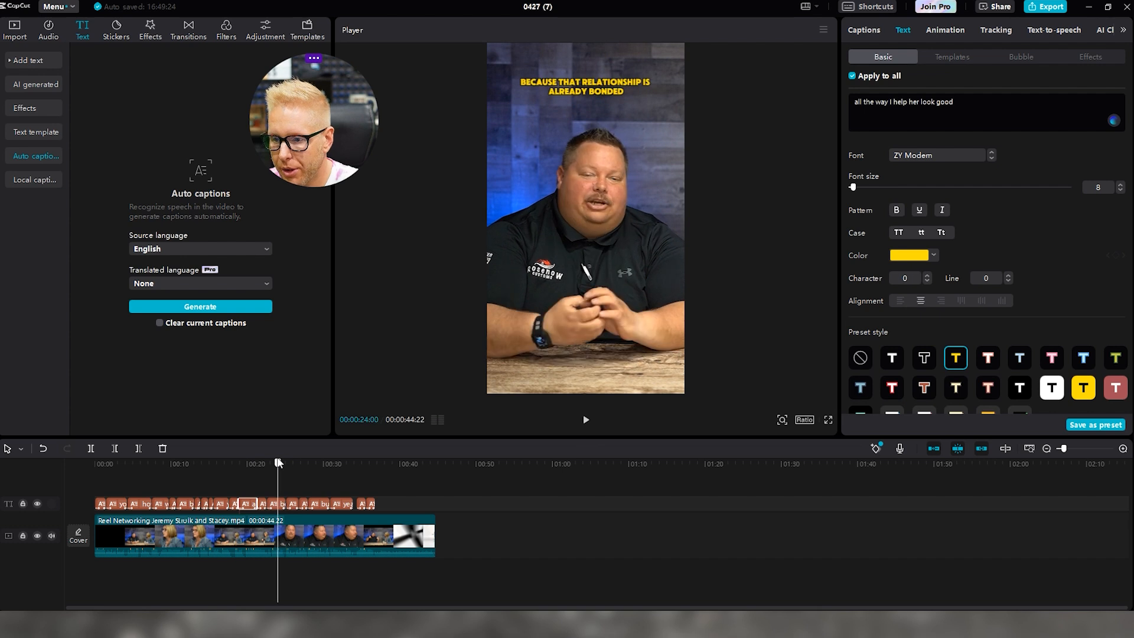
{"action": "left_click", "coordinate": [275, 504]}
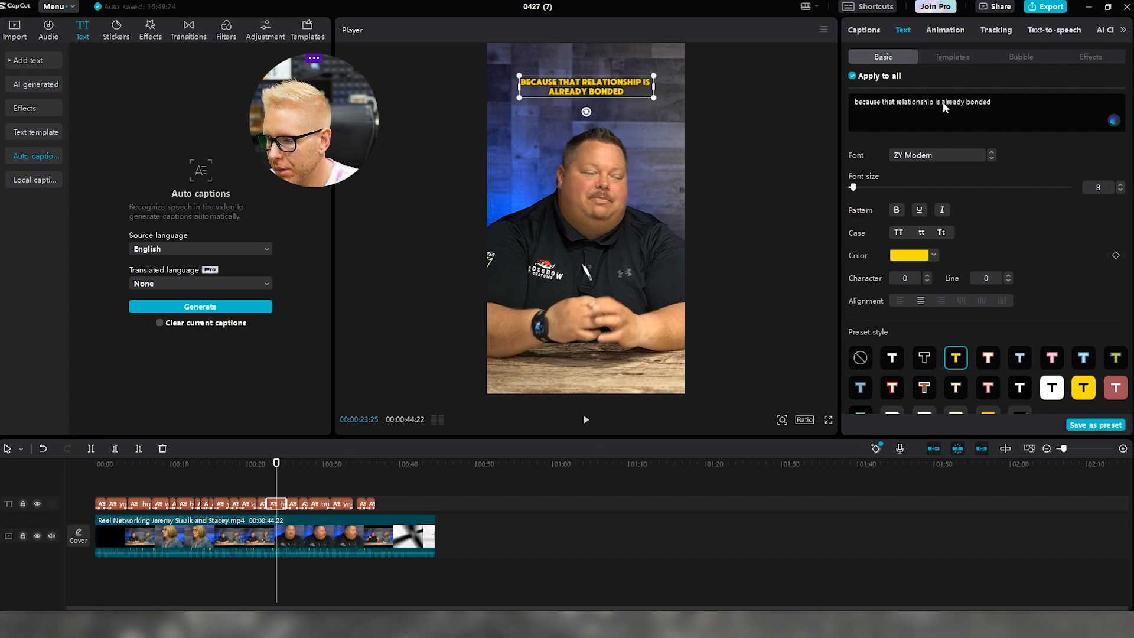
Select the whole caption text and keep it in the yellow preset style
{"action": "double_click", "coordinate": [548, 90]}
{"action": "left_click_drag", "start_coordinate": [548, 90], "coordinate": [635, 91]}
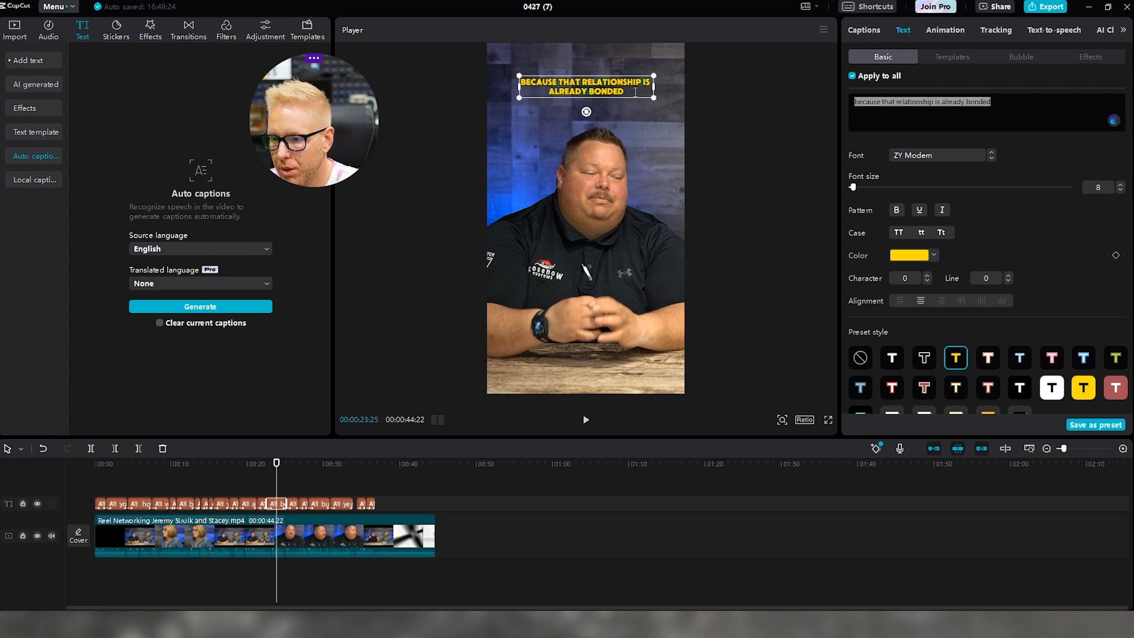
{"action": "left_click", "coordinate": [926, 260]}
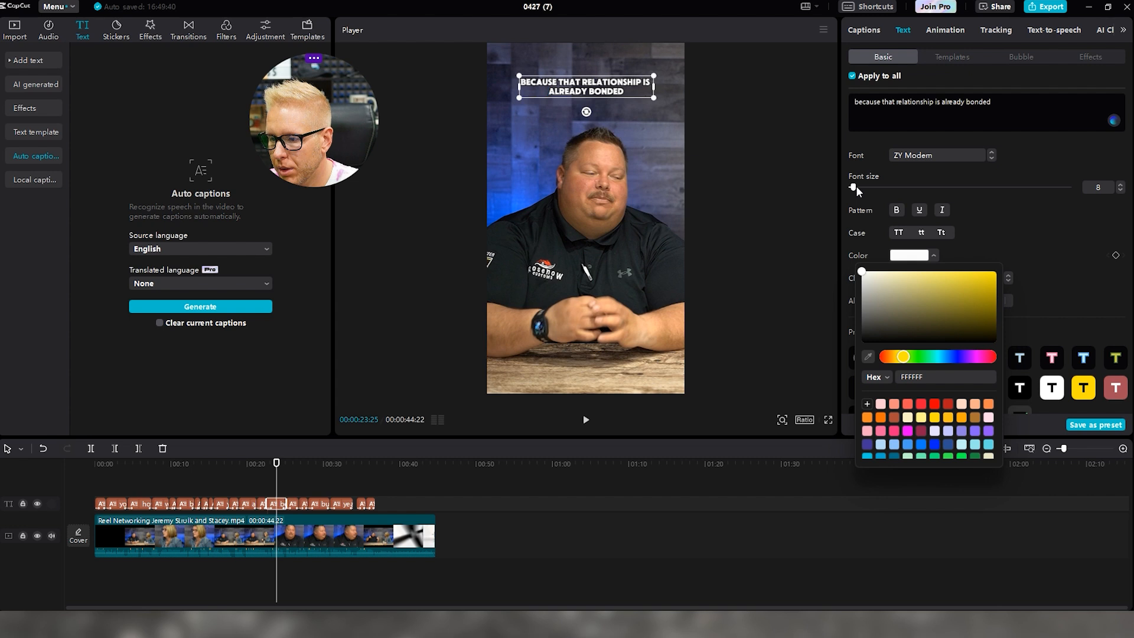
{"action": "left_click", "coordinate": [1083, 247]}
{"action": "left_click", "coordinate": [955, 358]}
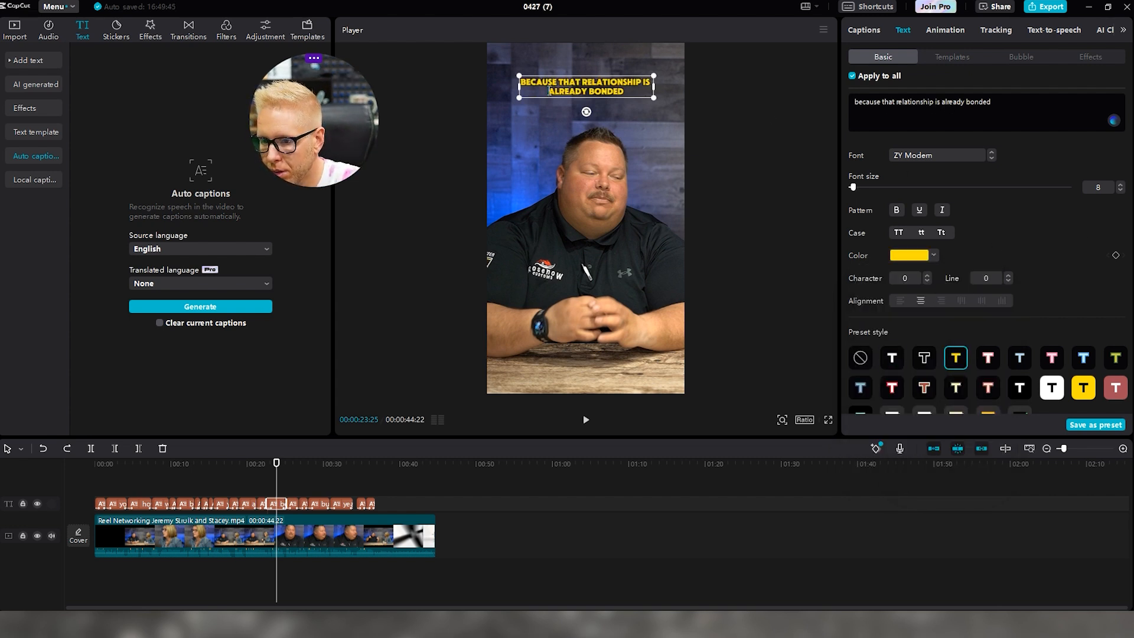
Make ALREADY BONDED white at size 13 and preview the caption
{"action": "left_click_drag", "start_coordinate": [548, 92], "coordinate": [625, 98]}
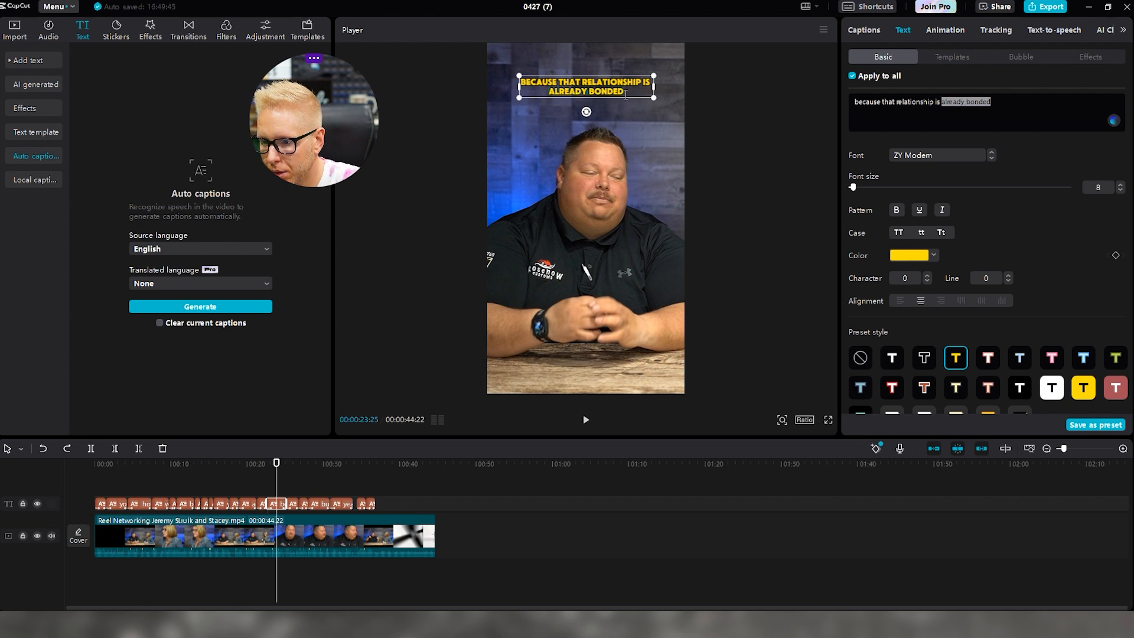
{"action": "left_click", "coordinate": [926, 255]}
{"action": "left_click_drag", "start_coordinate": [881, 293], "coordinate": [775, 214]}
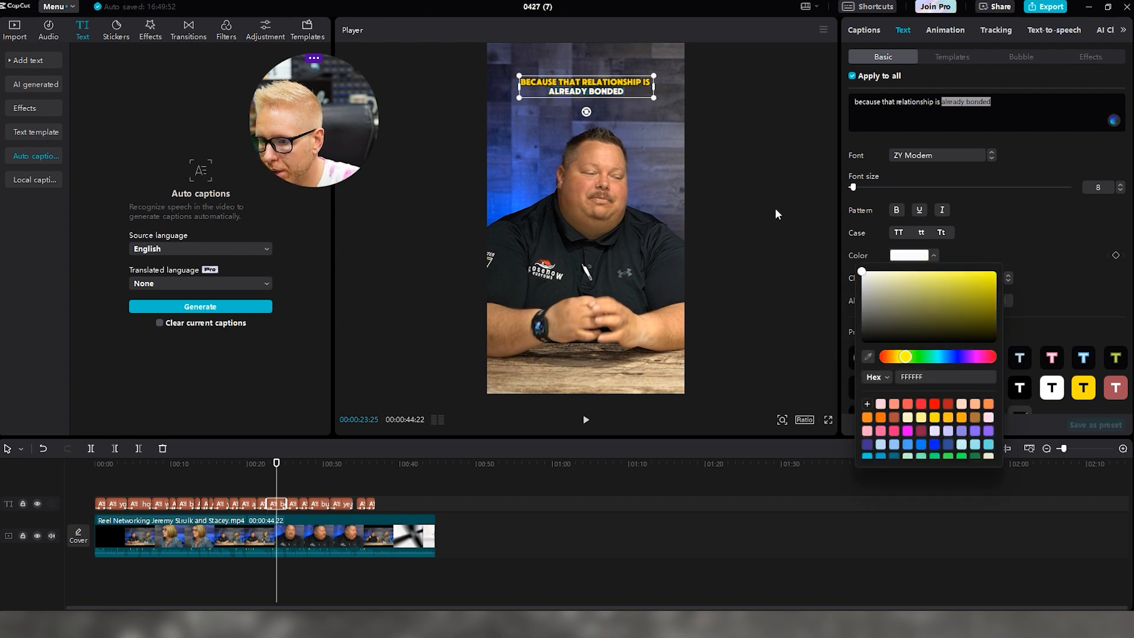
{"action": "left_click_drag", "start_coordinate": [853, 187], "coordinate": [856, 188]}
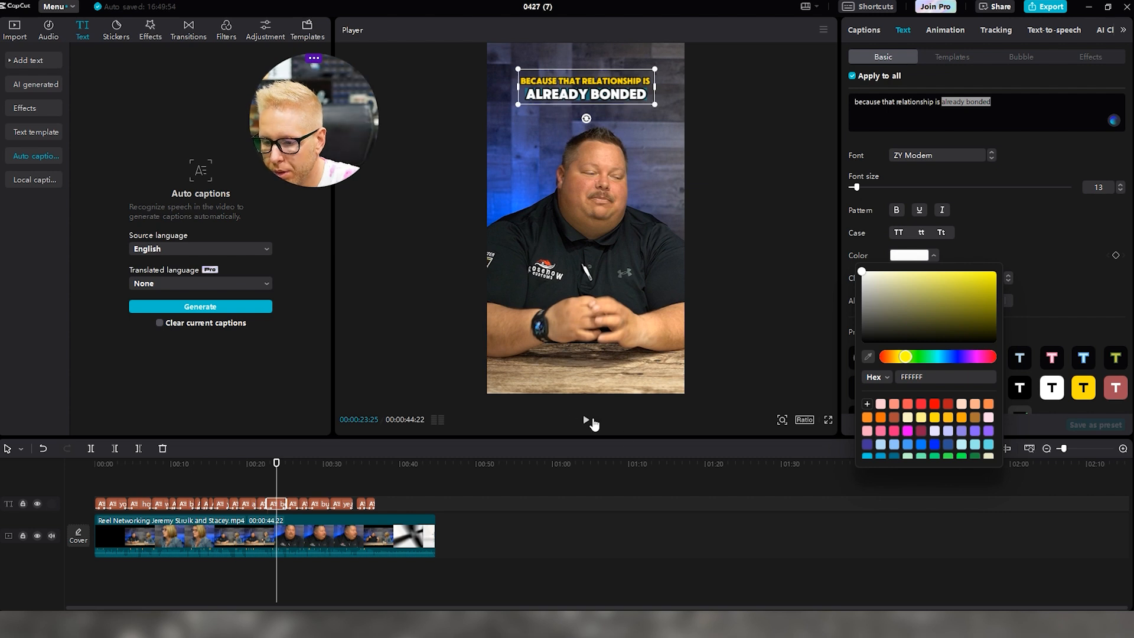
{"action": "left_click", "coordinate": [586, 421]}
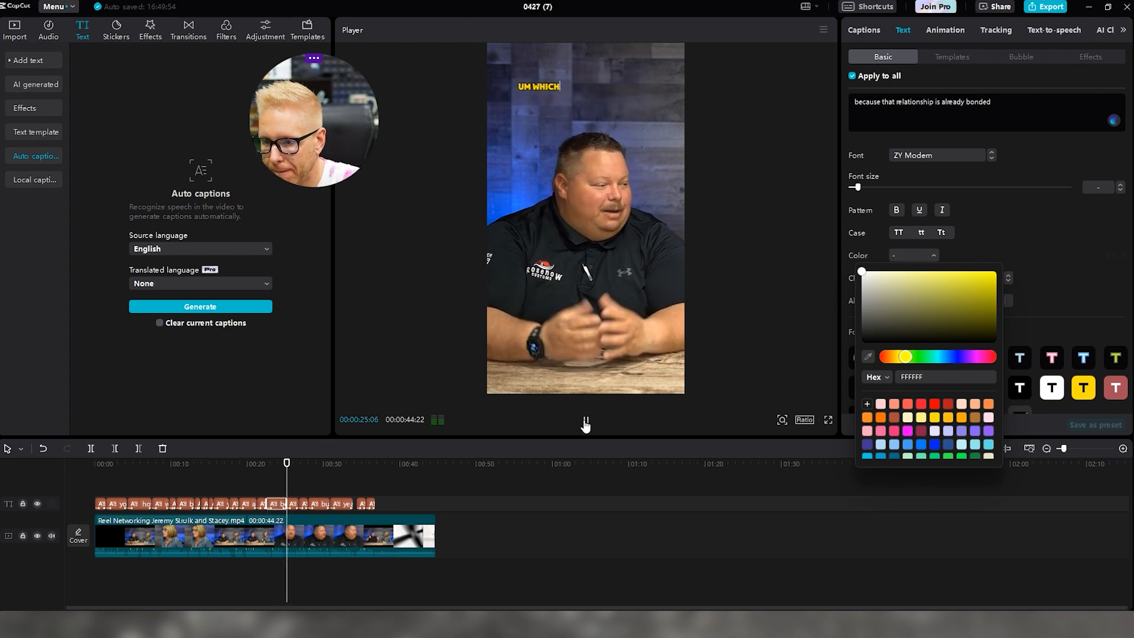
Delete 'um' so the caption reads 'which is really cool right'
{"action": "left_click", "coordinate": [586, 420]}
{"action": "left_click", "coordinate": [290, 504]}
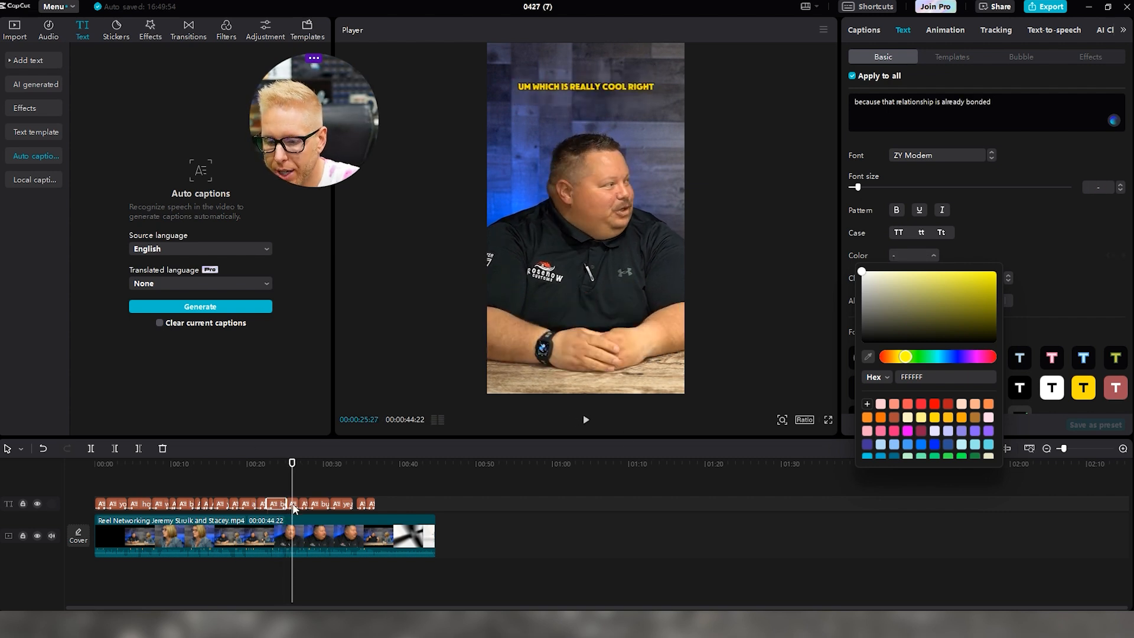
{"action": "left_click", "coordinate": [869, 101]}
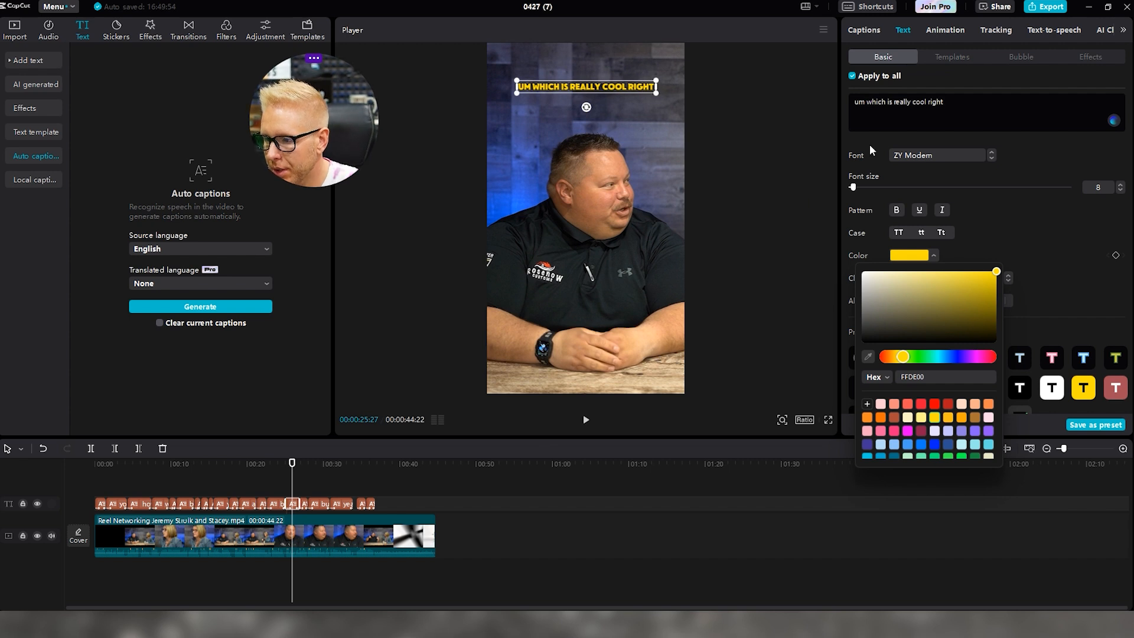
{"action": "key", "text": "BackSpace"}
{"action": "key", "text": "BackSpace"}
{"action": "key", "text": "BackSpace"}
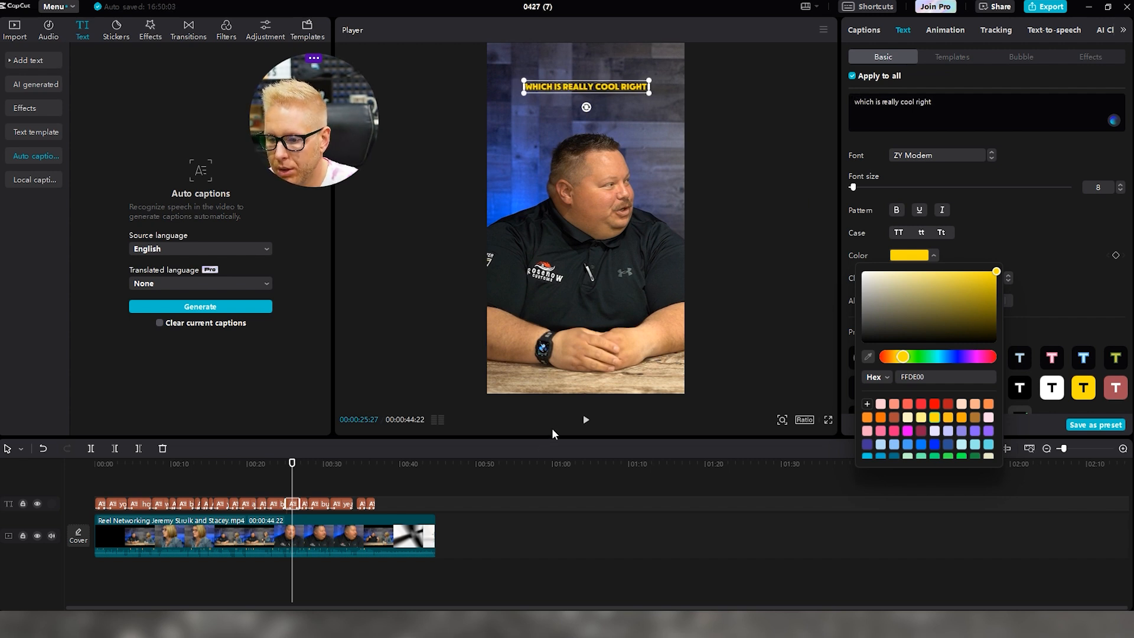
Play on and select the 'CUSTOMER HOME RIGHT' caption
{"action": "left_click", "coordinate": [587, 424]}
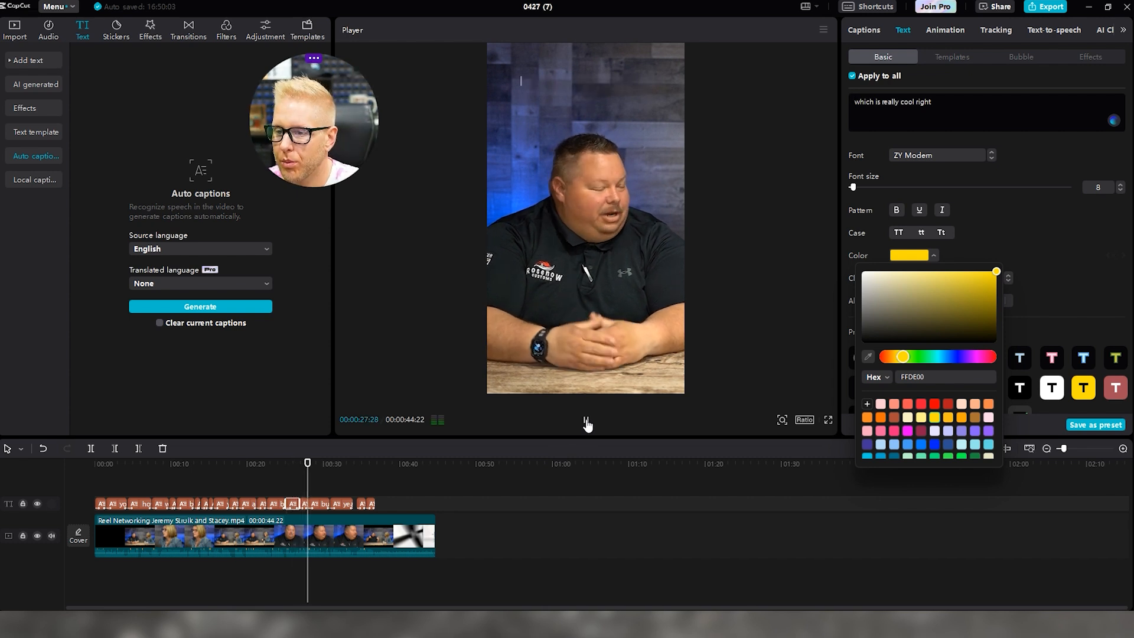
{"action": "left_click", "coordinate": [587, 424]}
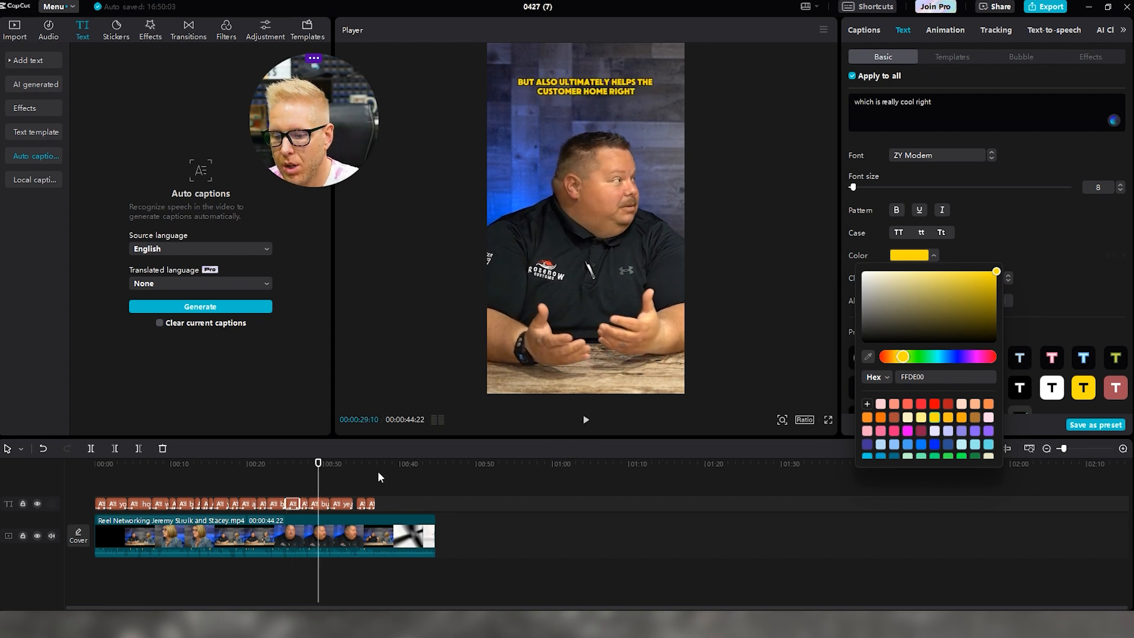
{"action": "left_click", "coordinate": [323, 506]}
{"action": "left_click", "coordinate": [585, 422]}
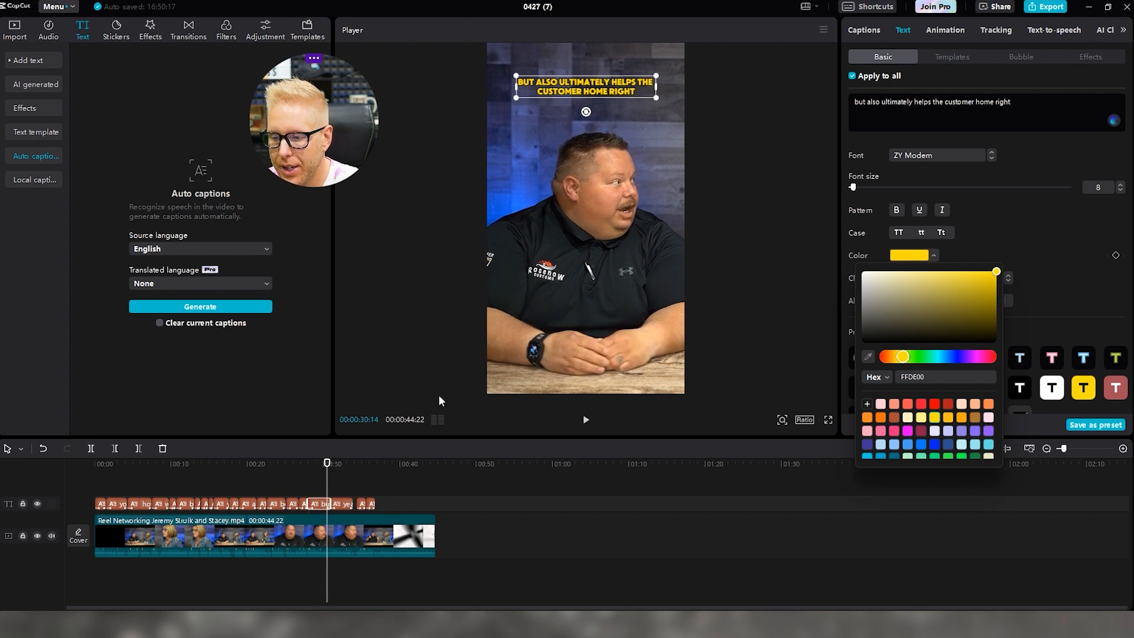
Replace 'home' with OUT so the caption ends CUSTOMER OUT RIGHT
{"action": "left_click", "coordinate": [995, 101]}
{"action": "key", "text": "BackSpace"}
{"action": "key", "text": "BackSpace"}
{"action": "key", "text": "BackSpace"}
{"action": "key", "text": "BackSpace"}
{"action": "type", "text": "OUT"}
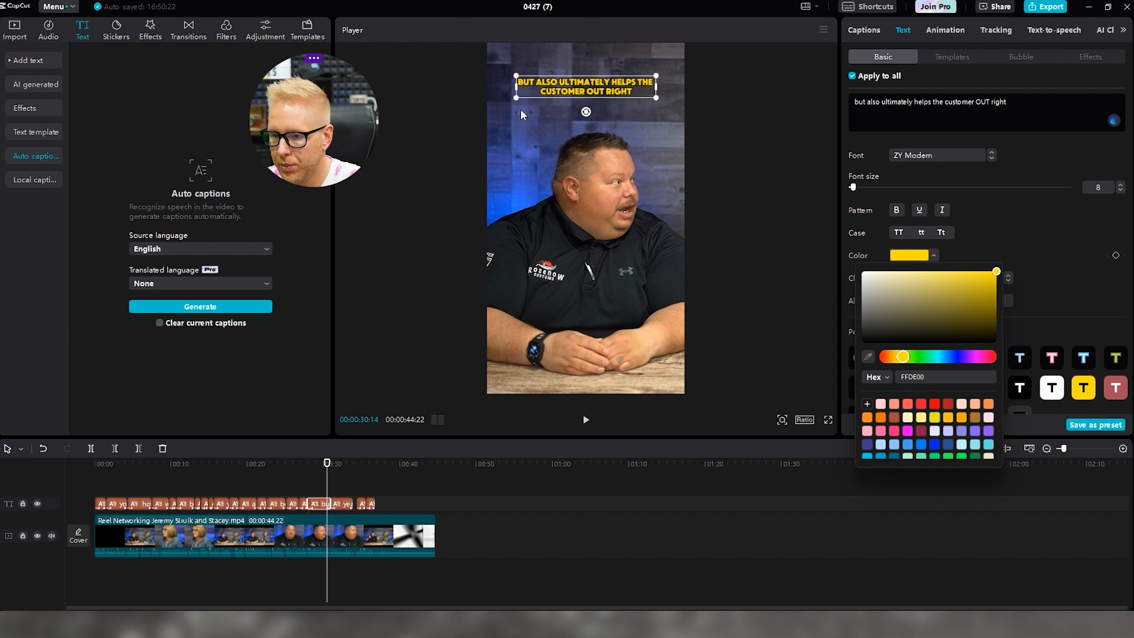
Make CUSTOMER OUT RIGHT white and enlarge it to size 10
{"action": "left_click", "coordinate": [537, 89]}
{"action": "left_click_drag", "start_coordinate": [540, 92], "coordinate": [634, 94]}
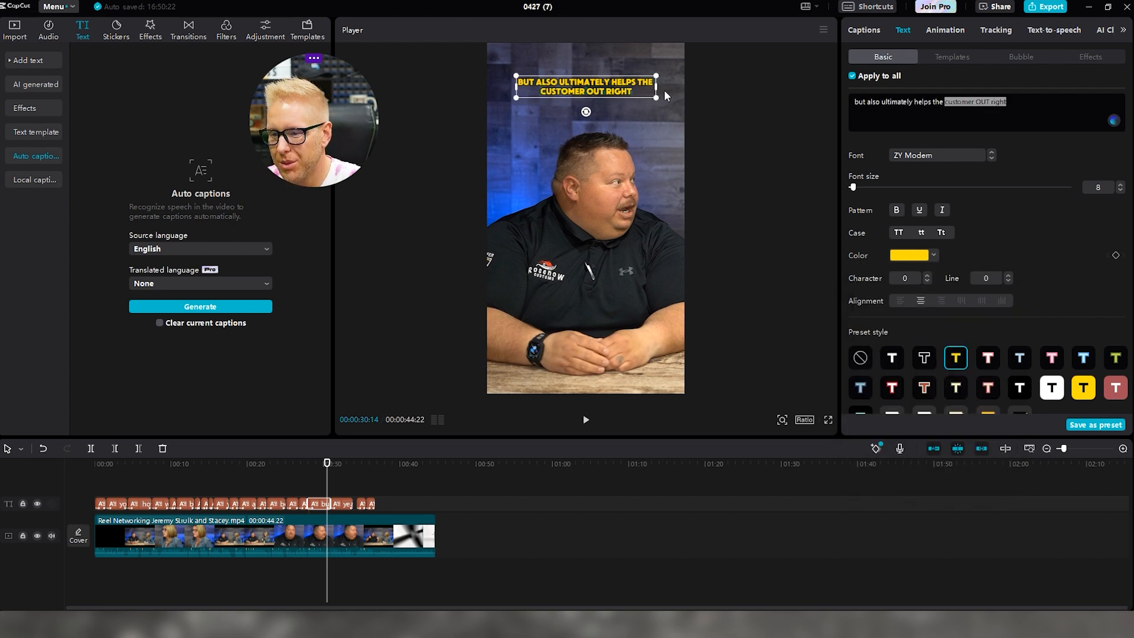
{"action": "left_click", "coordinate": [908, 256]}
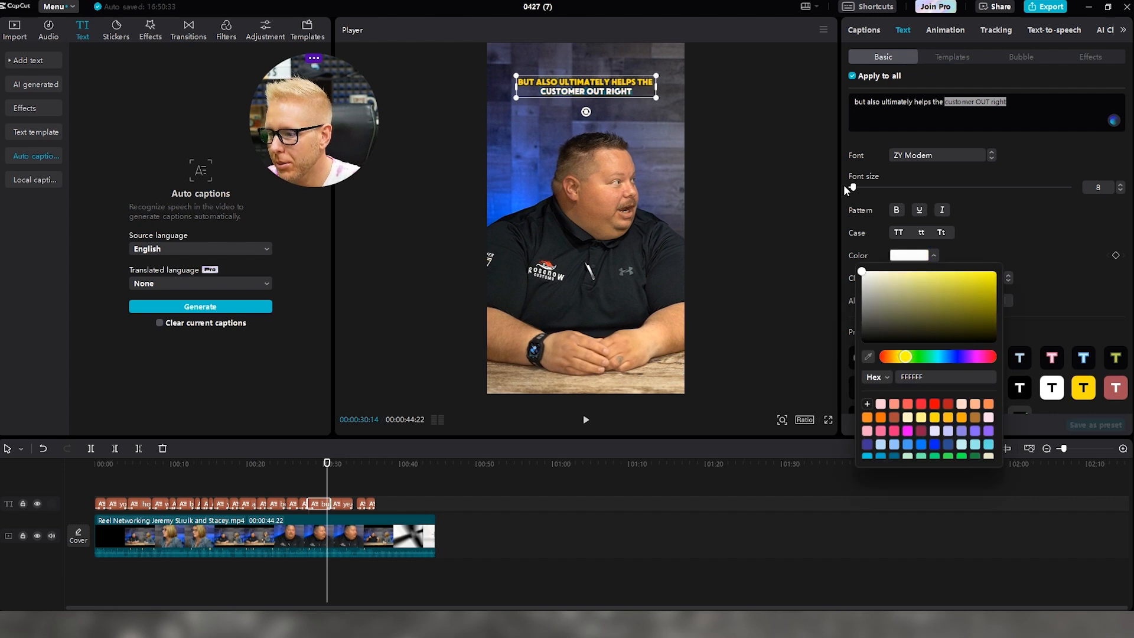
{"action": "left_click_drag", "start_coordinate": [852, 187], "coordinate": [855, 188]}
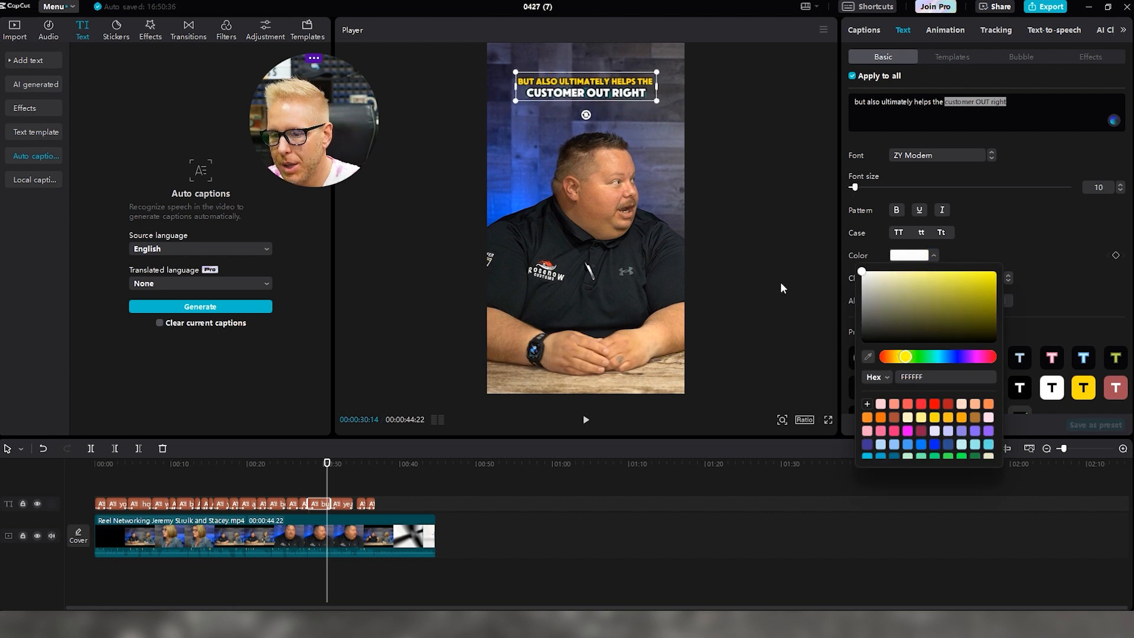
{"action": "left_click", "coordinate": [759, 232]}
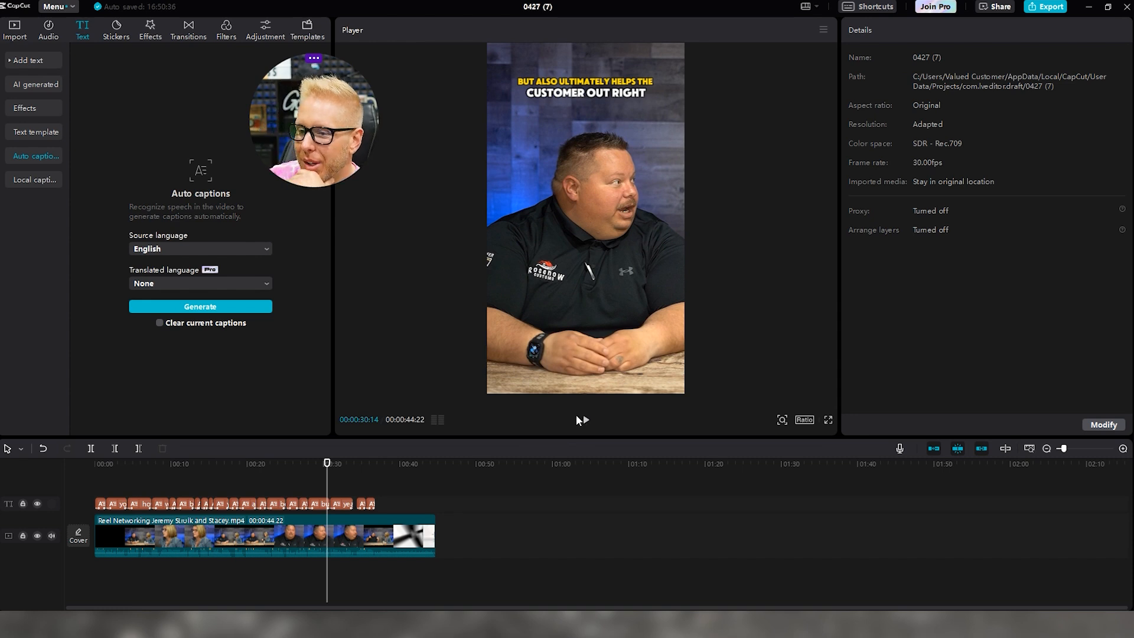
Play ahead to the next caption and select the 'high level service' caption clip
{"action": "left_click", "coordinate": [585, 421]}
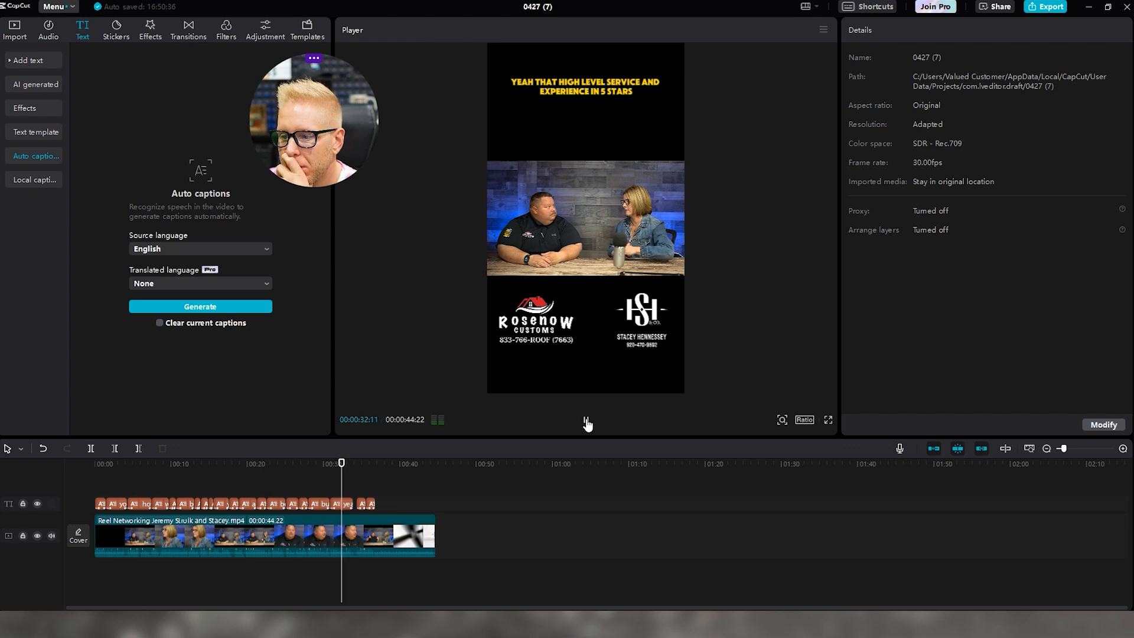
{"action": "left_click", "coordinate": [587, 423]}
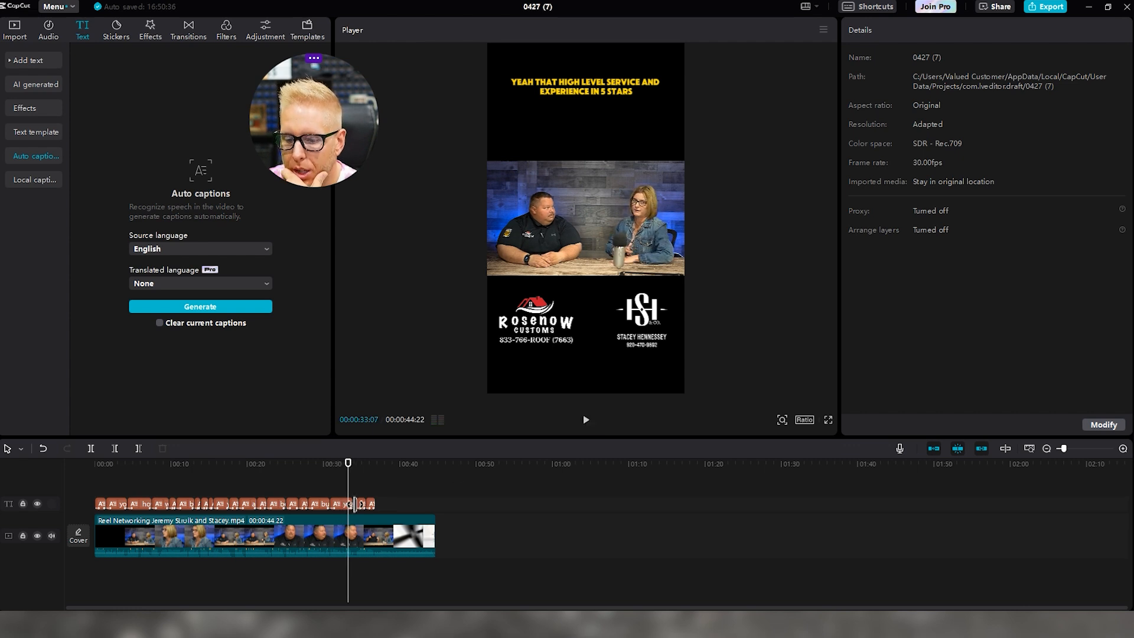
{"action": "left_click", "coordinate": [343, 504]}
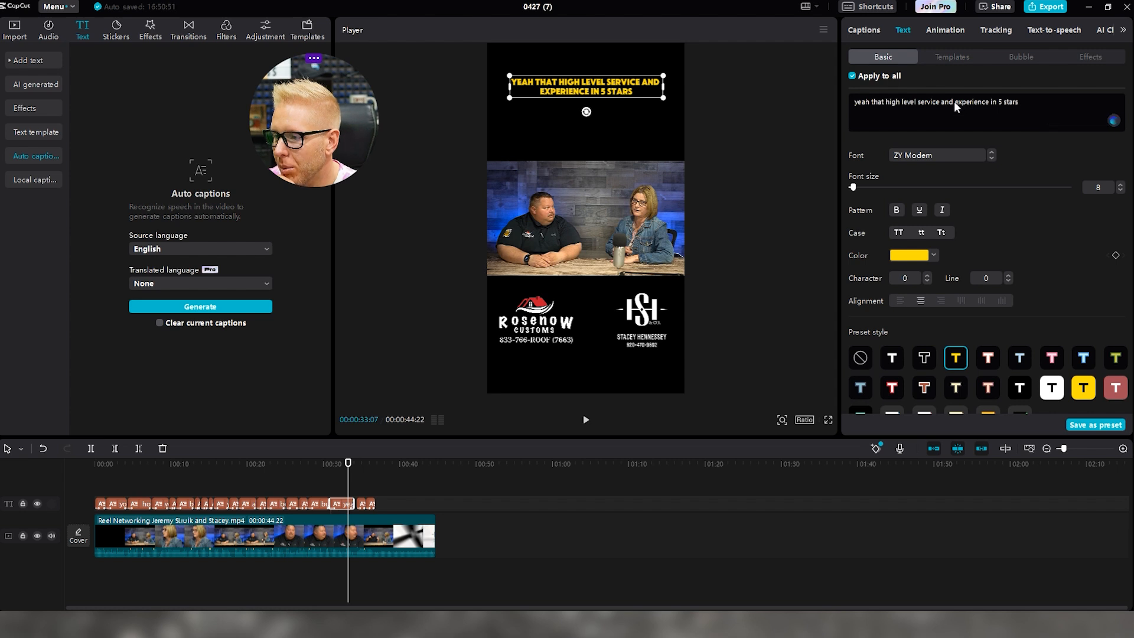
Make the words 'experience in 5 stars' white at font size 13
{"action": "double_click", "coordinate": [540, 89]}
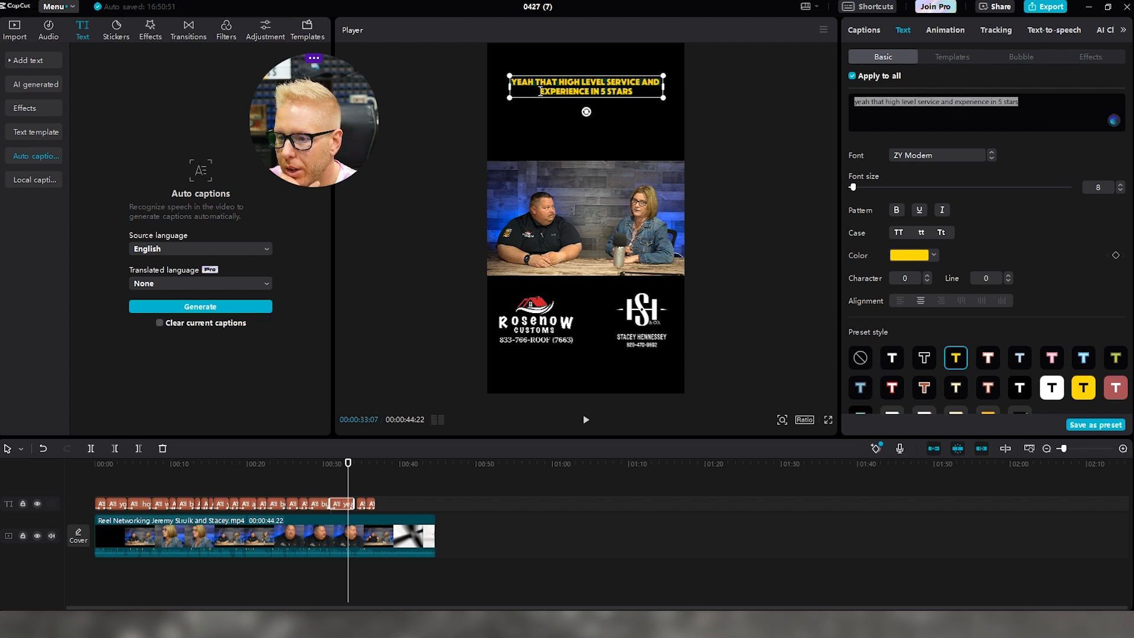
{"action": "left_click_drag", "start_coordinate": [511, 82], "coordinate": [637, 92]}
{"action": "left_click", "coordinate": [577, 98]}
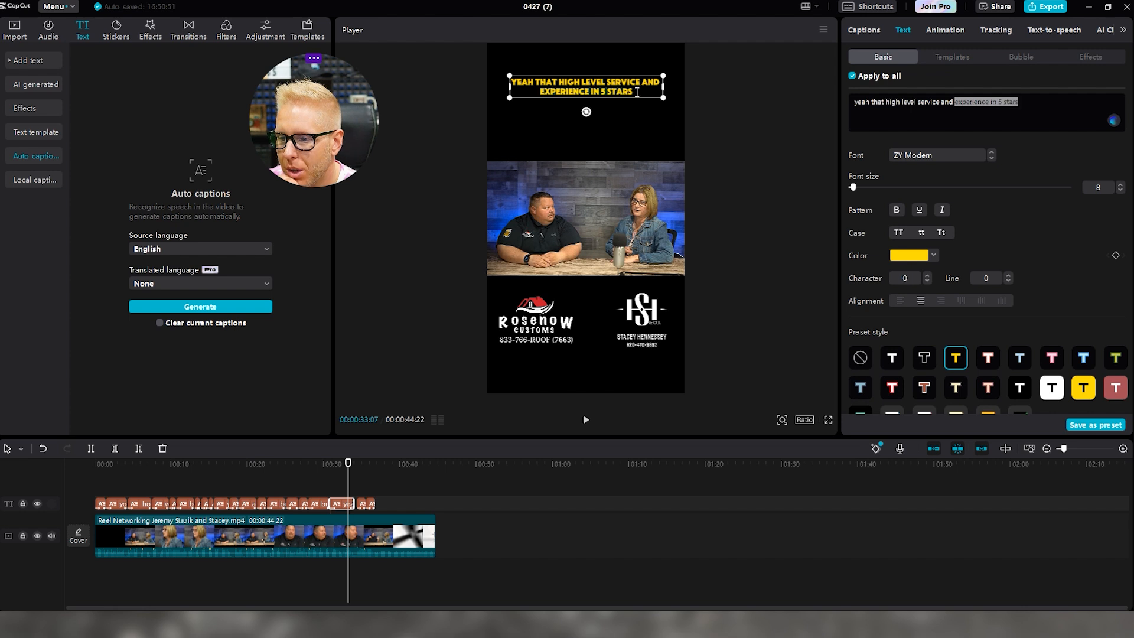
{"action": "mouse_move", "coordinate": [854, 187]}
{"action": "left_mouse_down"}
{"action": "mouse_move", "coordinate": [873, 187]}
{"action": "mouse_move", "coordinate": [857, 187]}
{"action": "left_mouse_up"}
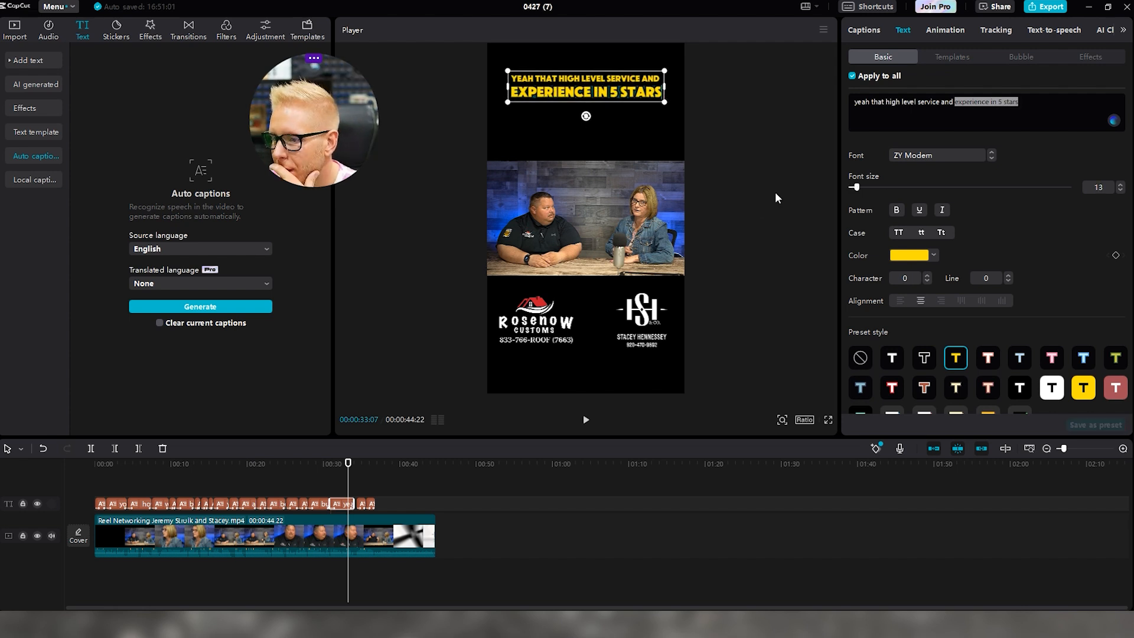
{"action": "left_click", "coordinate": [900, 260]}
{"action": "left_click", "coordinate": [868, 274]}
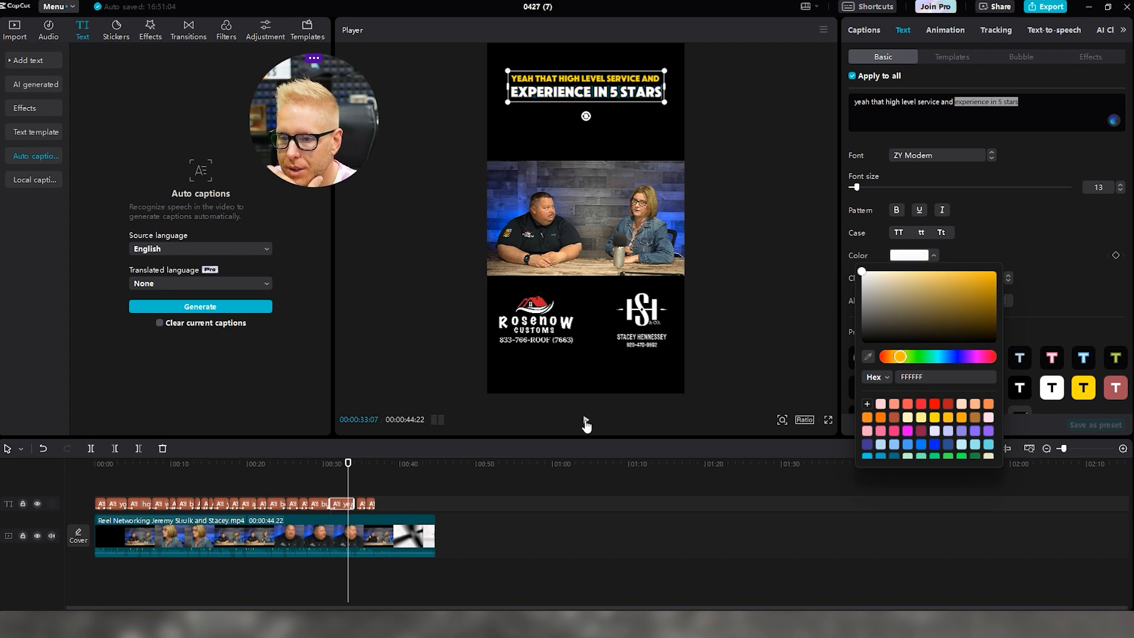
Advance to the following caption and select the 'we share that that's' clip
{"action": "left_click", "coordinate": [586, 423]}
{"action": "left_click", "coordinate": [586, 423]}
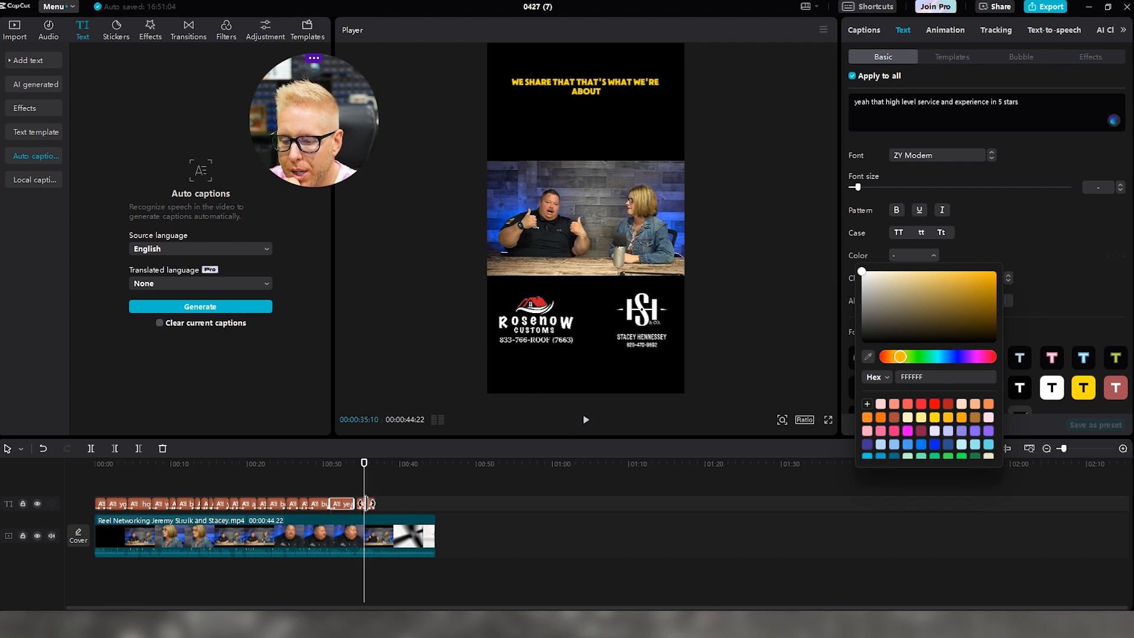
{"action": "left_click", "coordinate": [364, 503]}
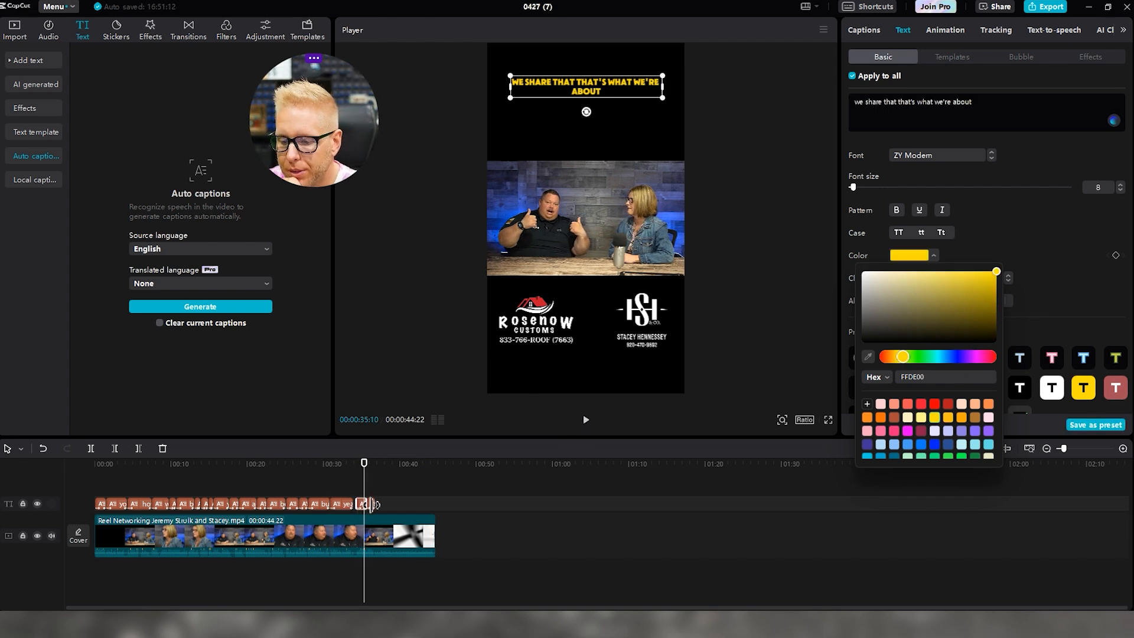
Move 'what we're about' onto its own second line, in white at size 11
{"action": "left_click", "coordinate": [608, 82]}
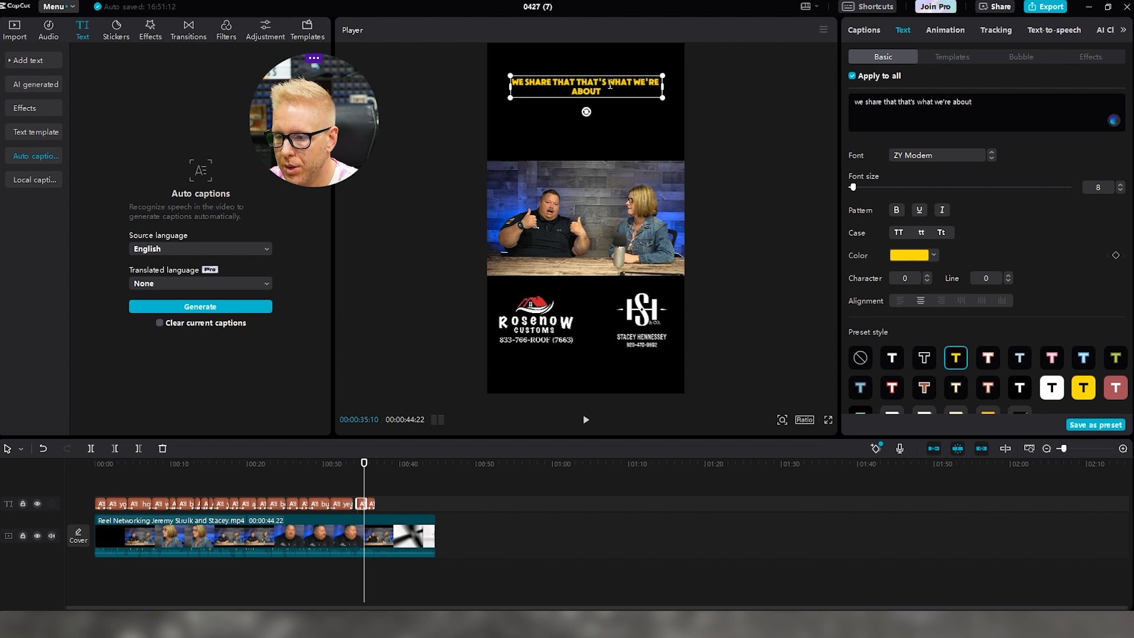
{"action": "key", "text": "Return"}
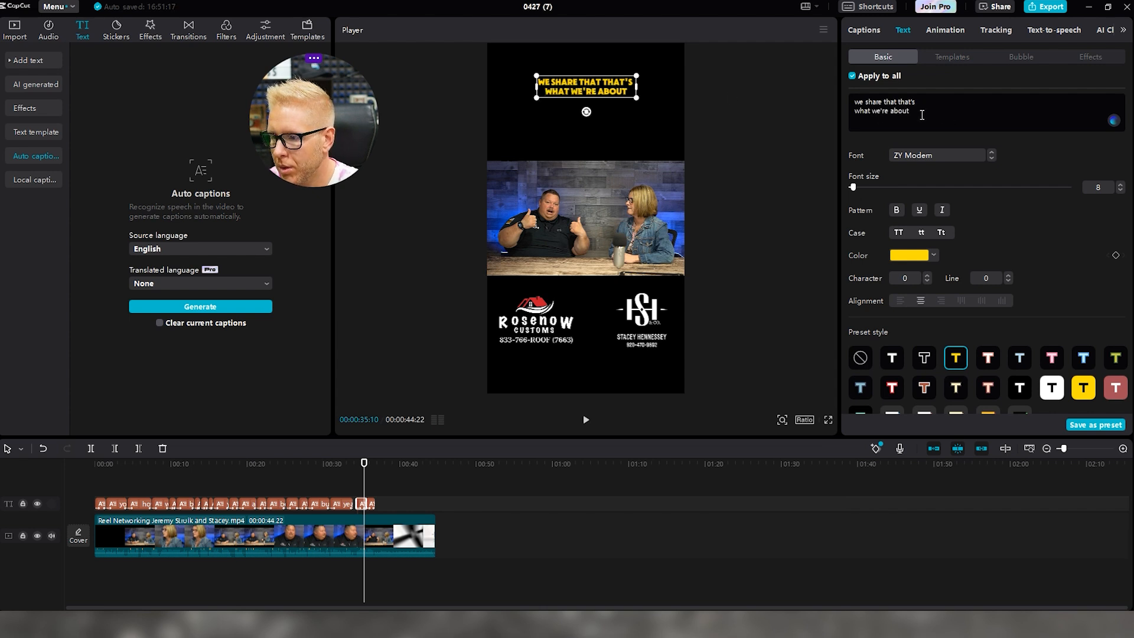
{"action": "left_click_drag", "start_coordinate": [887, 116], "coordinate": [677, 134]}
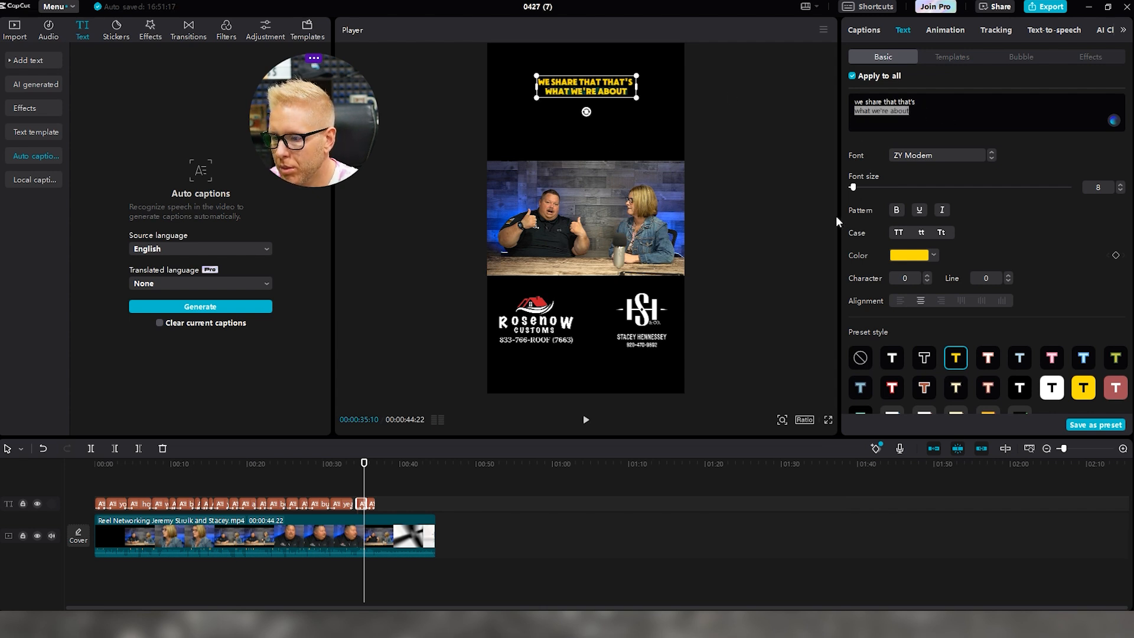
{"action": "left_click_drag", "start_coordinate": [853, 188], "coordinate": [856, 188]}
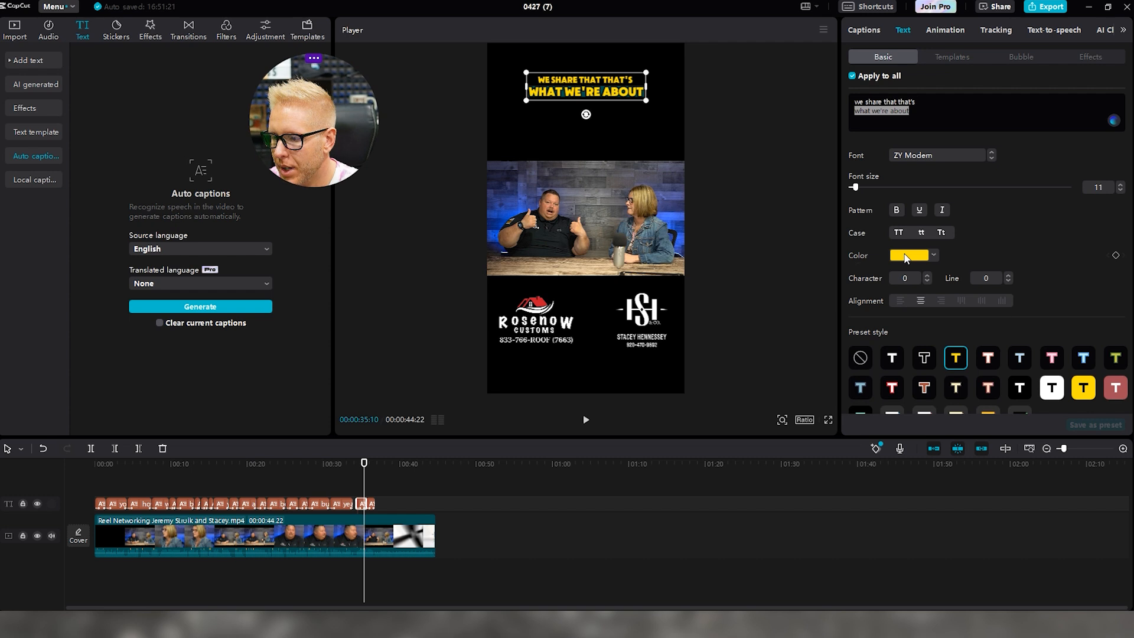
{"action": "left_click", "coordinate": [906, 255]}
{"action": "left_click", "coordinate": [868, 380]}
{"action": "left_click", "coordinate": [576, 386]}
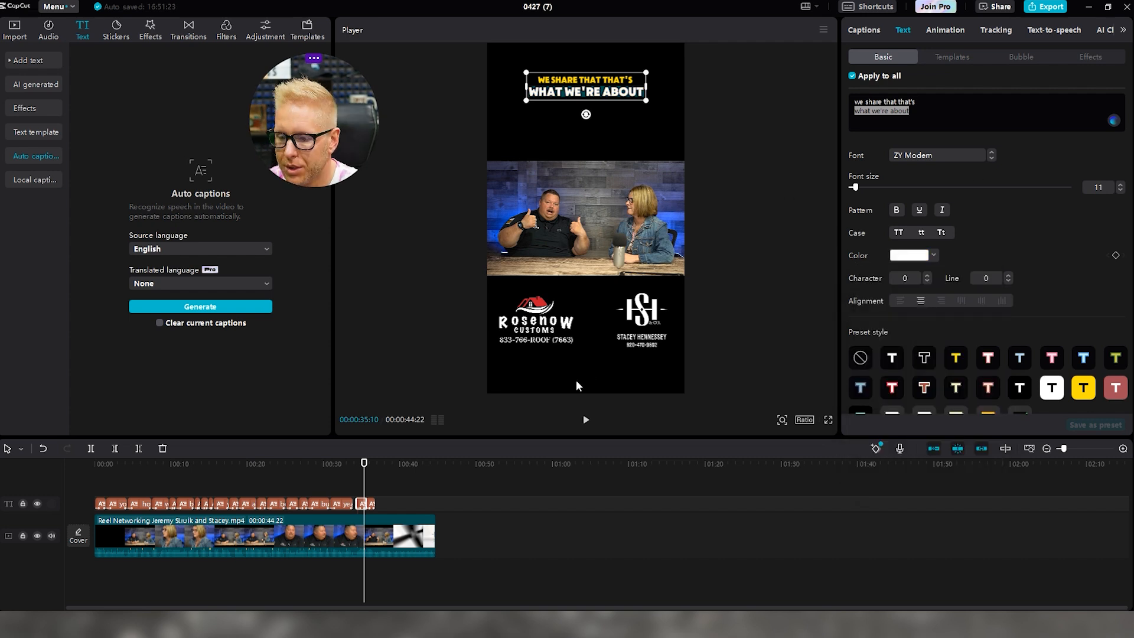
{"action": "left_click", "coordinate": [586, 420]}
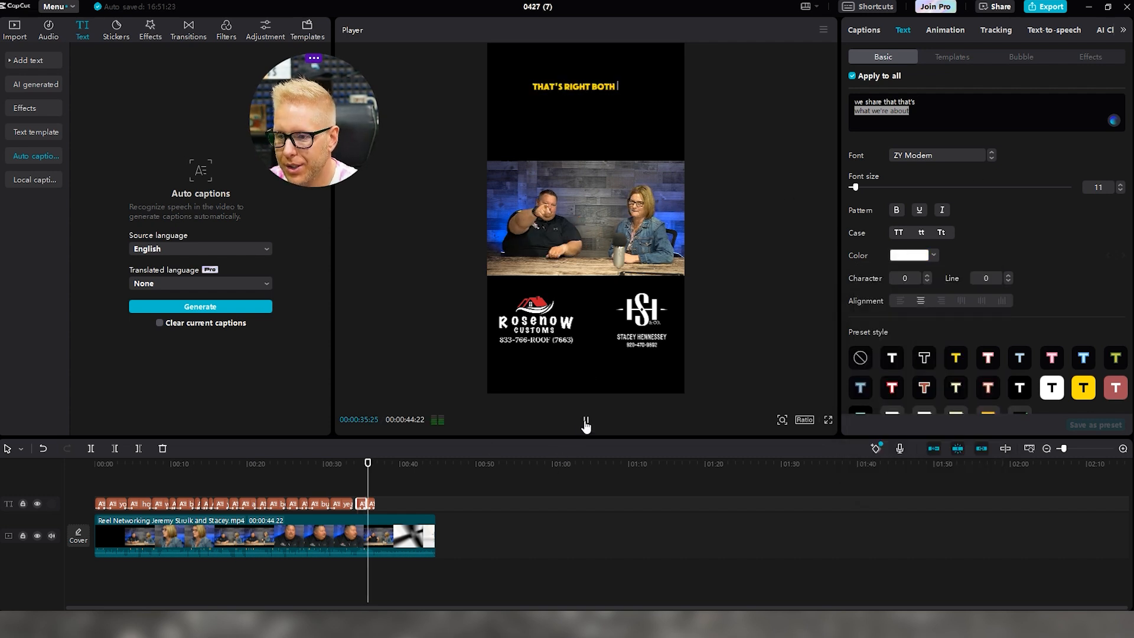
Replay the reel from the start, pause on 'How is our relationship helped…' and select that caption
{"action": "left_click", "coordinate": [586, 421]}
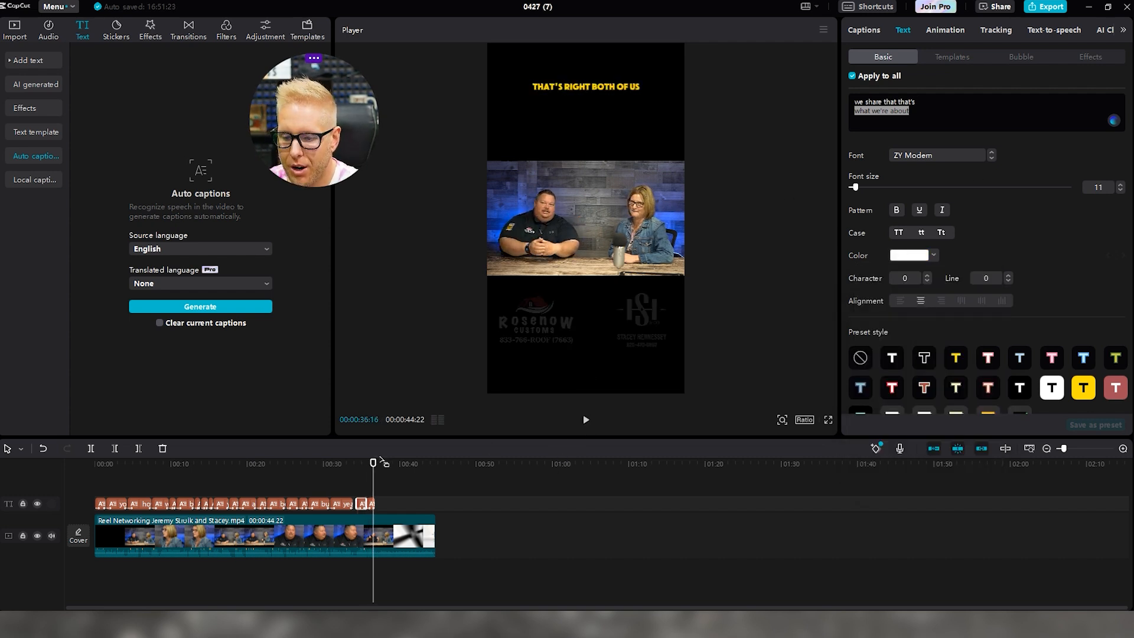
{"action": "left_click", "coordinate": [586, 420]}
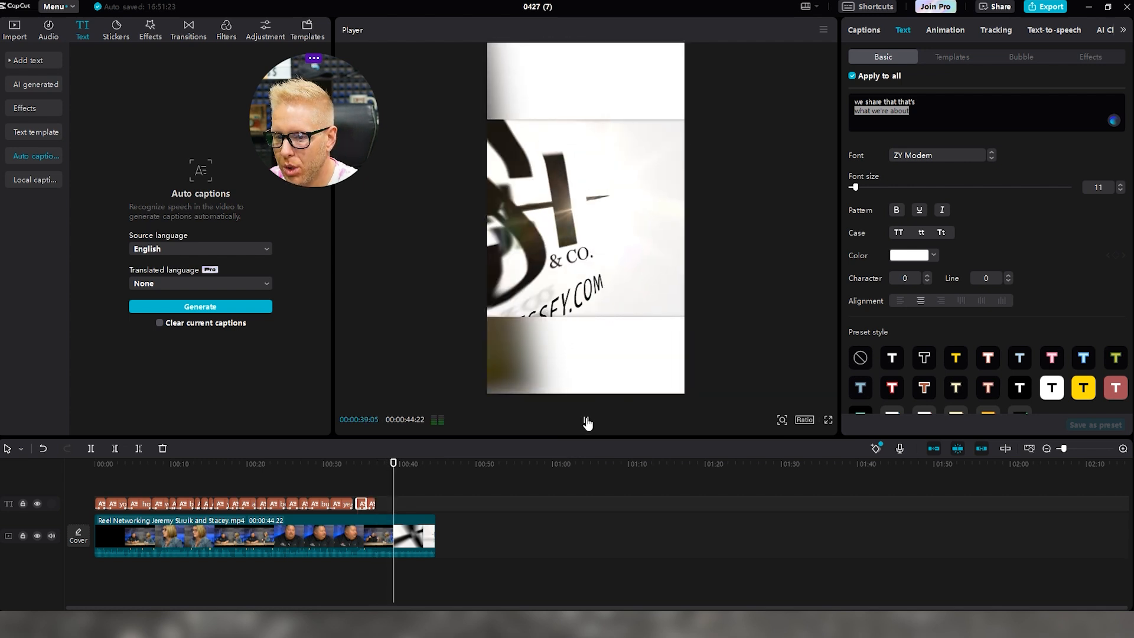
{"action": "left_click", "coordinate": [586, 421]}
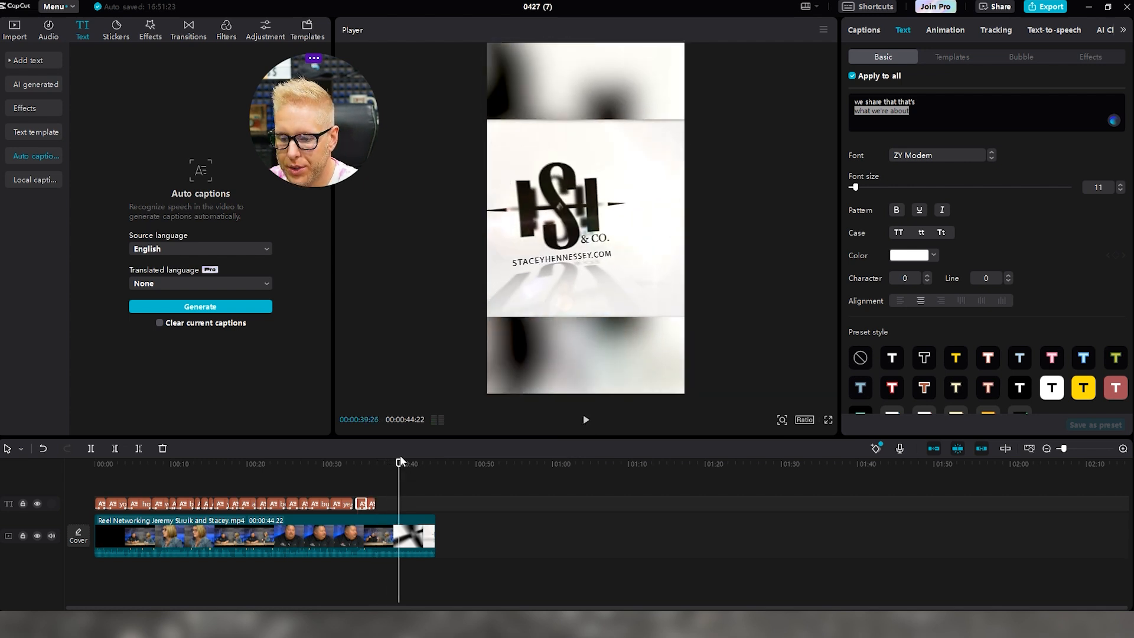
{"action": "left_click_drag", "start_coordinate": [398, 464], "coordinate": [2, 454]}
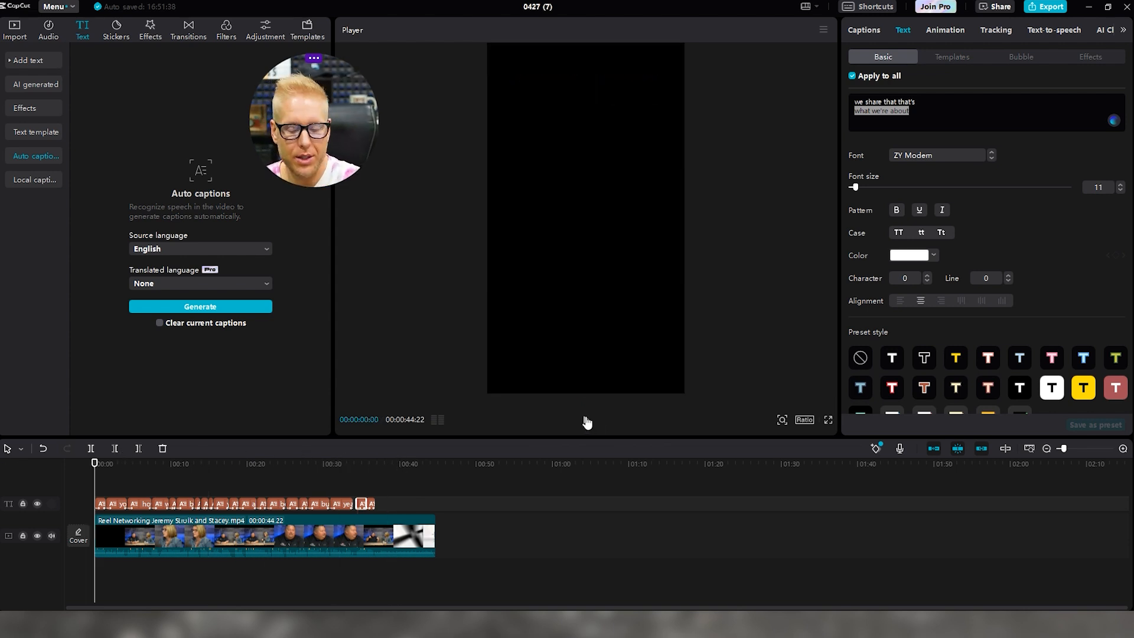
{"action": "left_click", "coordinate": [586, 420]}
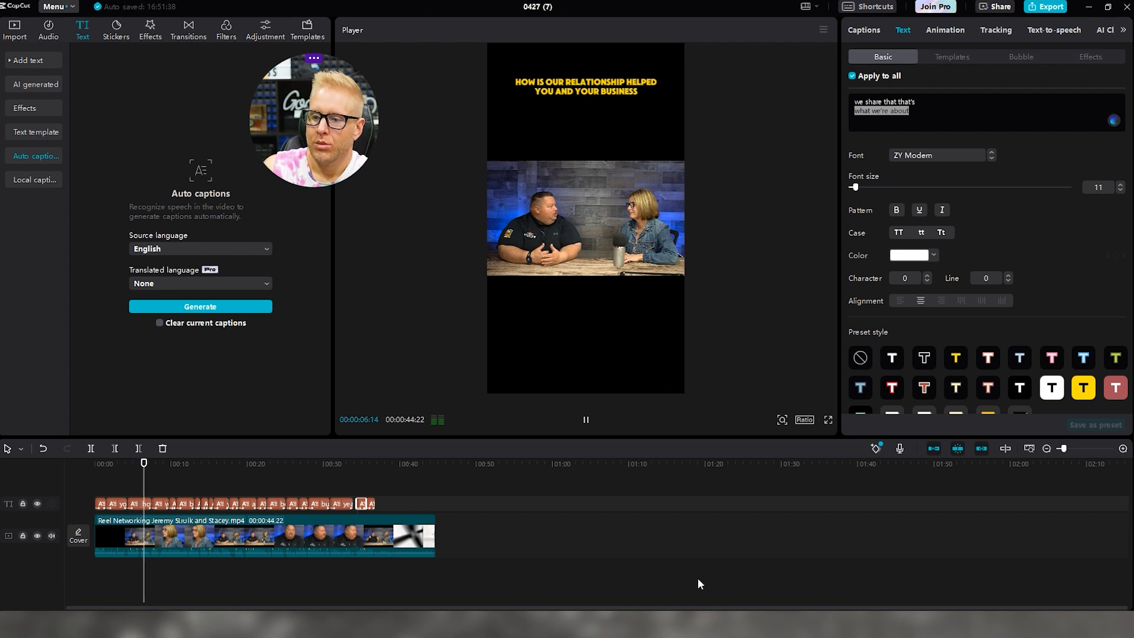
{"action": "key", "text": "space"}
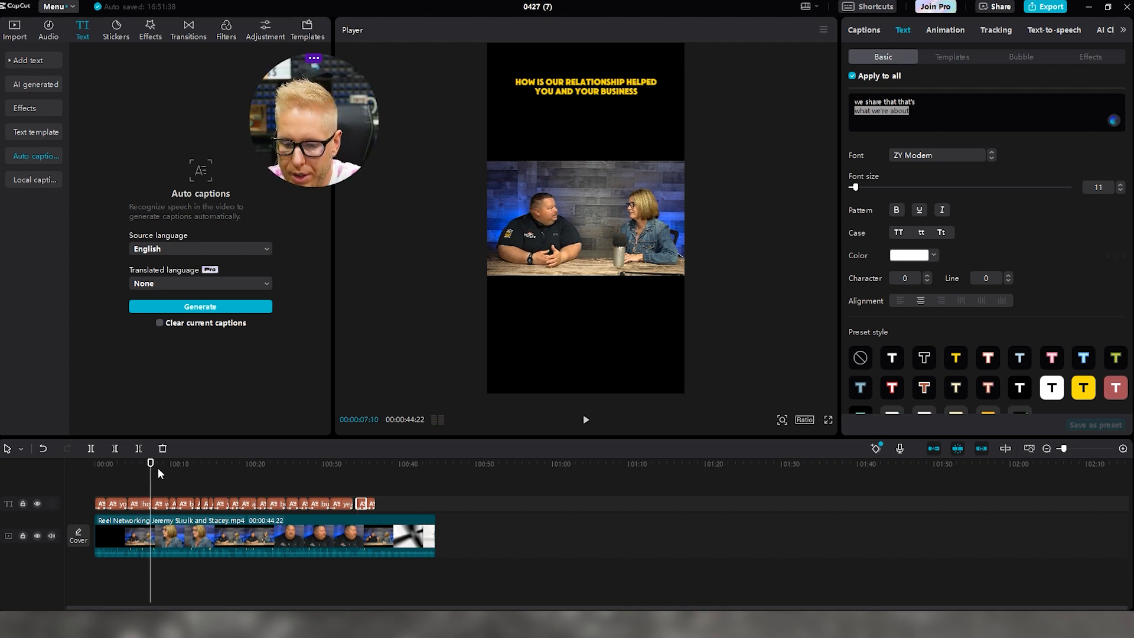
{"action": "left_click", "coordinate": [149, 503]}
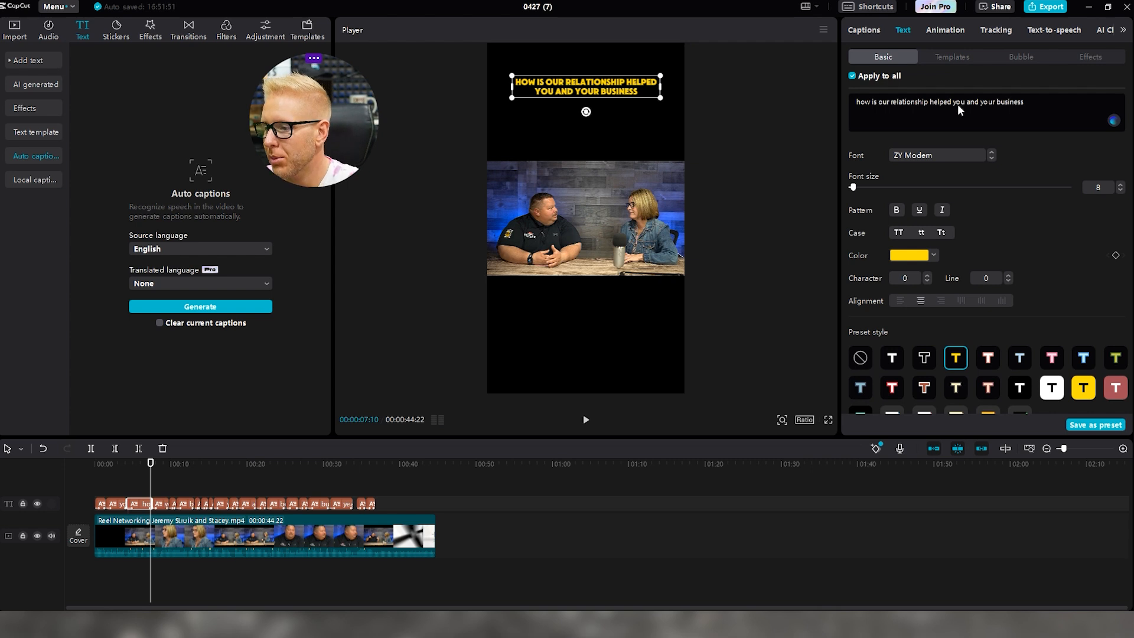
Turn 'you and your business' white at size 11 beneath the yellow first line
{"action": "double_click", "coordinate": [533, 91]}
{"action": "mouse_move", "coordinate": [533, 90]}
{"action": "left_mouse_down"}
{"action": "mouse_move", "coordinate": [645, 93]}
{"action": "mouse_move", "coordinate": [536, 91]}
{"action": "mouse_move", "coordinate": [540, 101]}
{"action": "left_mouse_up"}
{"action": "left_click", "coordinate": [643, 92]}
{"action": "left_click", "coordinate": [909, 257]}
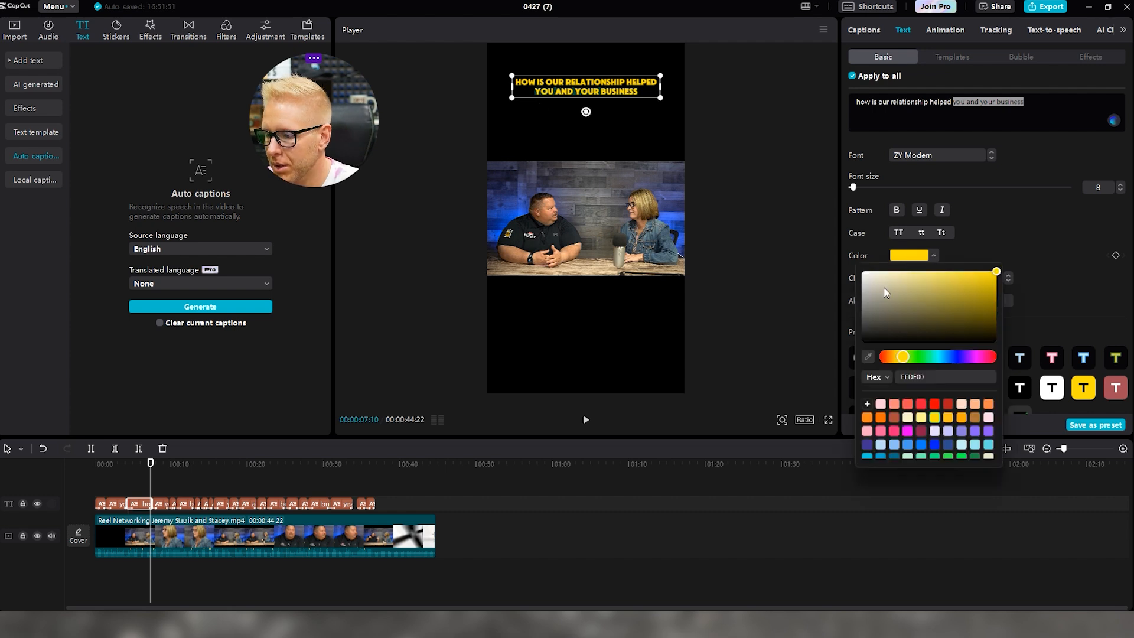
{"action": "left_click_drag", "start_coordinate": [885, 289], "coordinate": [786, 284]}
{"action": "left_click_drag", "start_coordinate": [853, 188], "coordinate": [856, 188]}
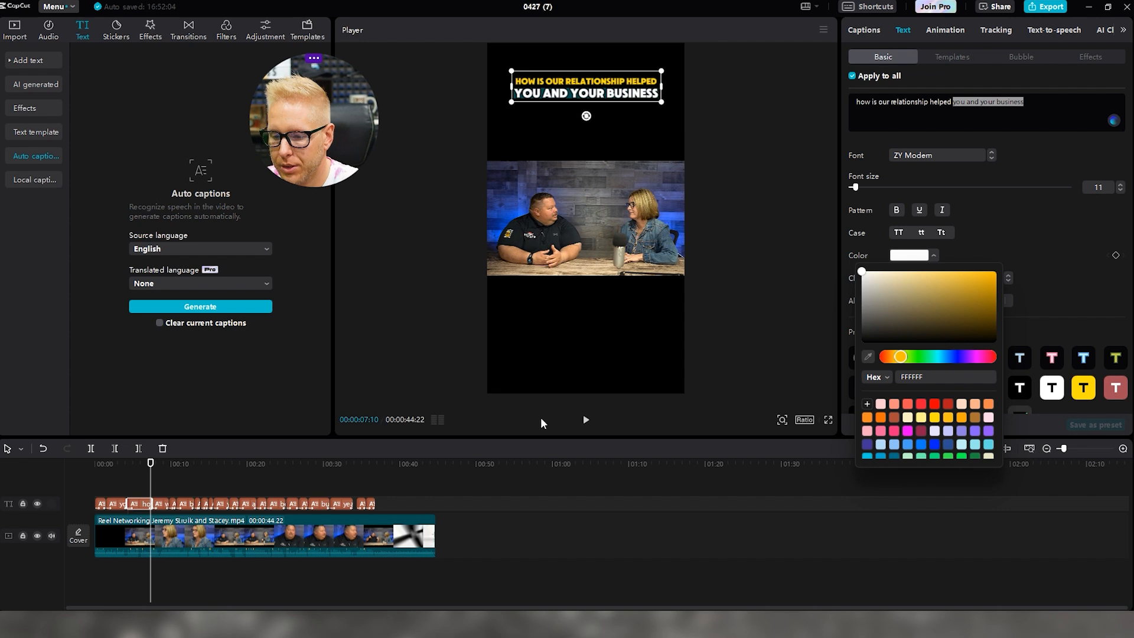
{"action": "left_click", "coordinate": [593, 422]}
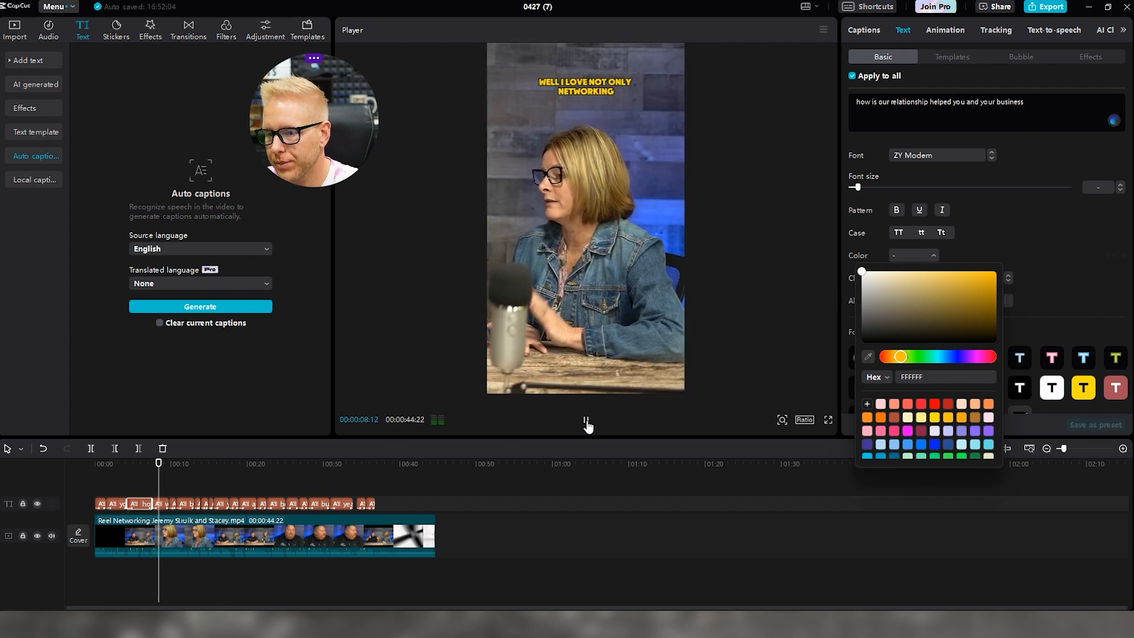
Make 'networking' in the 'well I love not only networking' caption white at size 13
{"action": "left_click", "coordinate": [163, 504]}
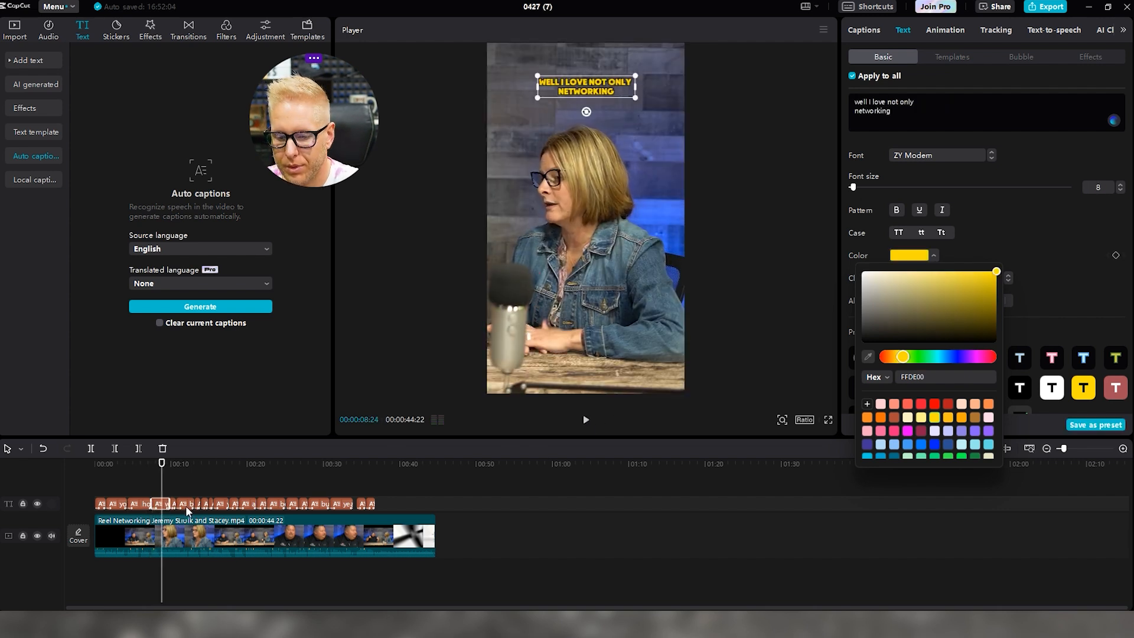
{"action": "left_click_drag", "start_coordinate": [895, 111], "coordinate": [852, 112]}
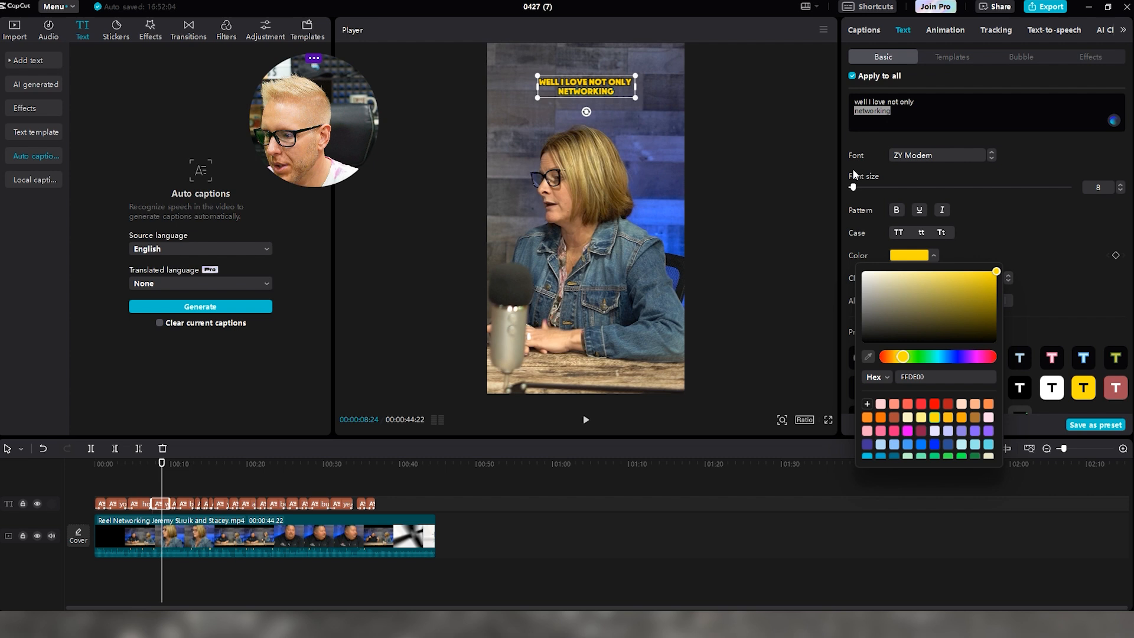
{"action": "left_click_drag", "start_coordinate": [853, 188], "coordinate": [857, 188]}
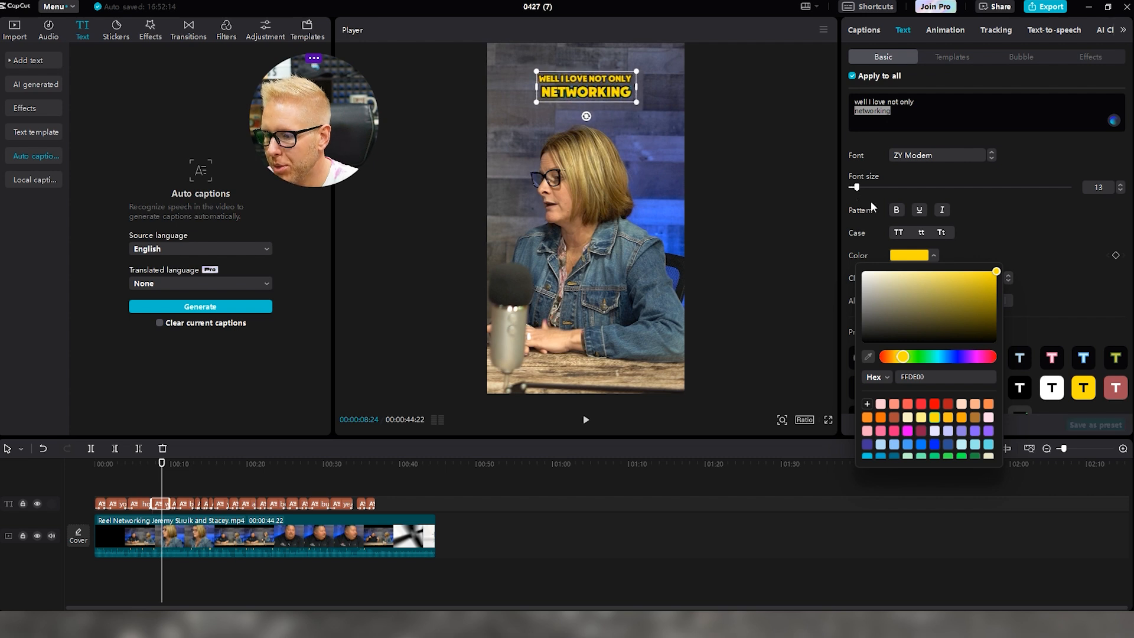
{"action": "left_click", "coordinate": [919, 255]}
{"action": "left_click", "coordinate": [908, 256]}
{"action": "left_click_drag", "start_coordinate": [873, 281], "coordinate": [861, 267]}
{"action": "left_click", "coordinate": [587, 422]}
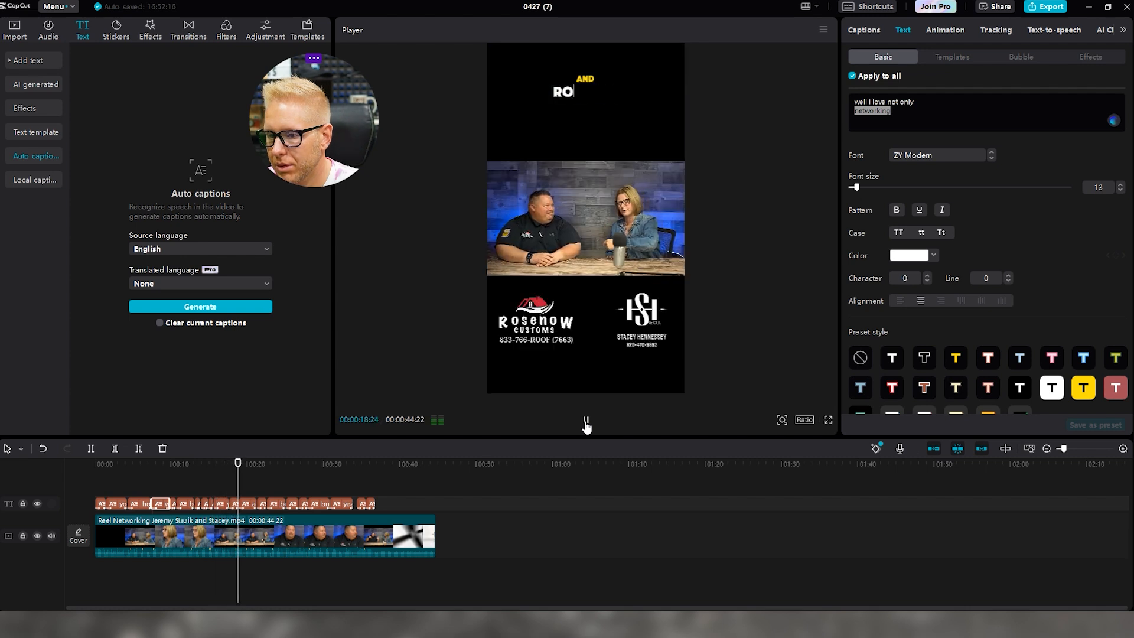
Pause on the 'all the way I help her look good' caption and select its clip
{"action": "left_click", "coordinate": [587, 421]}
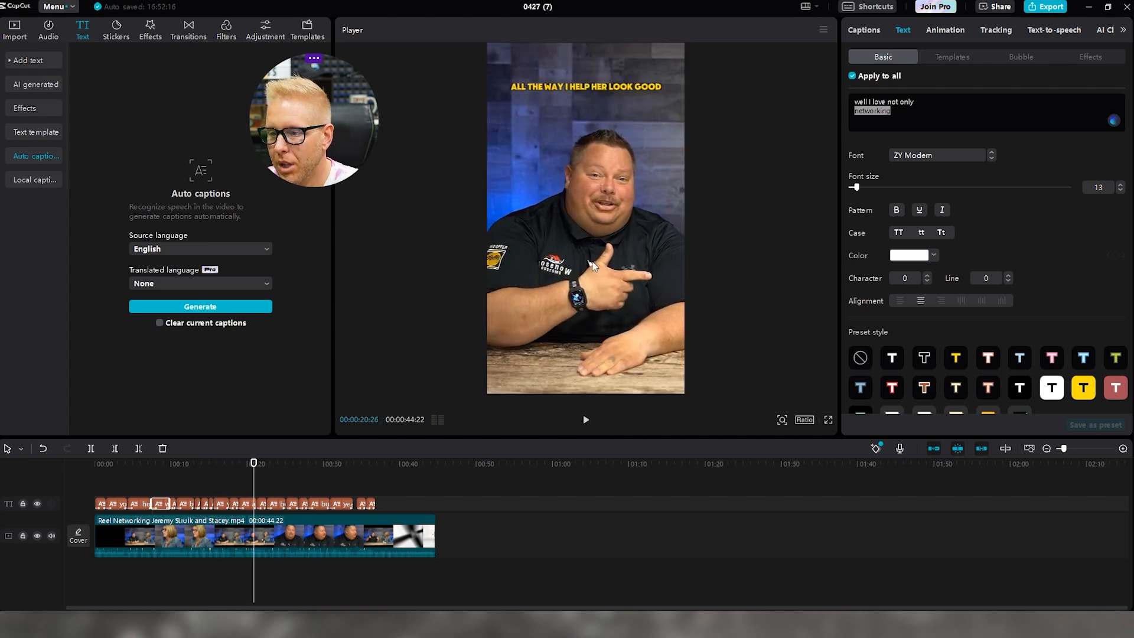
{"action": "left_click", "coordinate": [251, 505]}
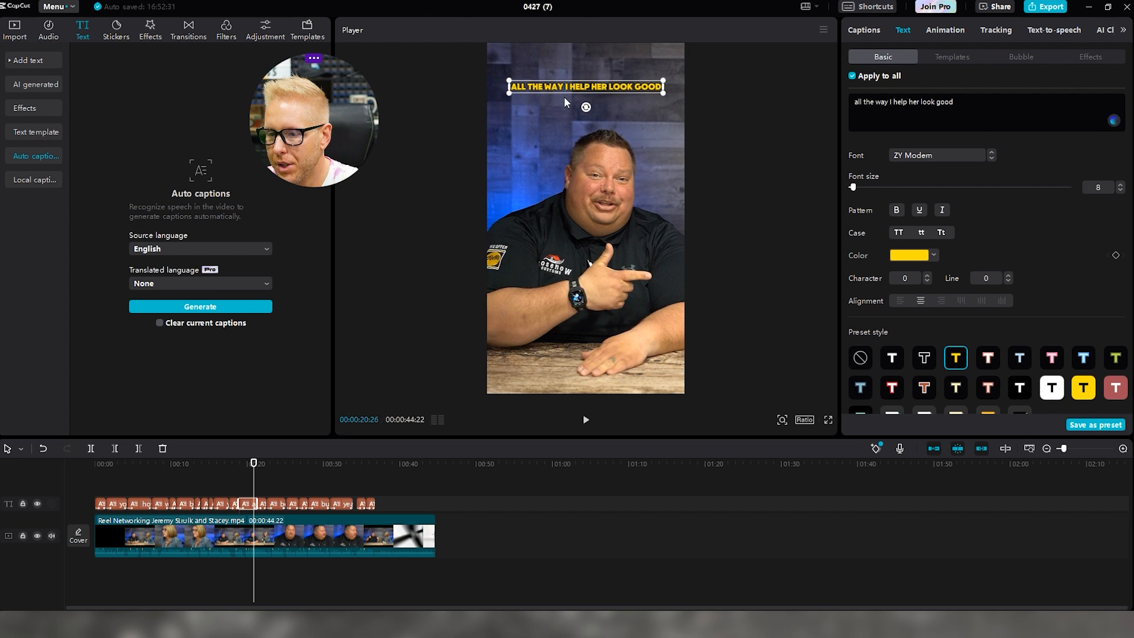
{"action": "left_click", "coordinate": [817, 124]}
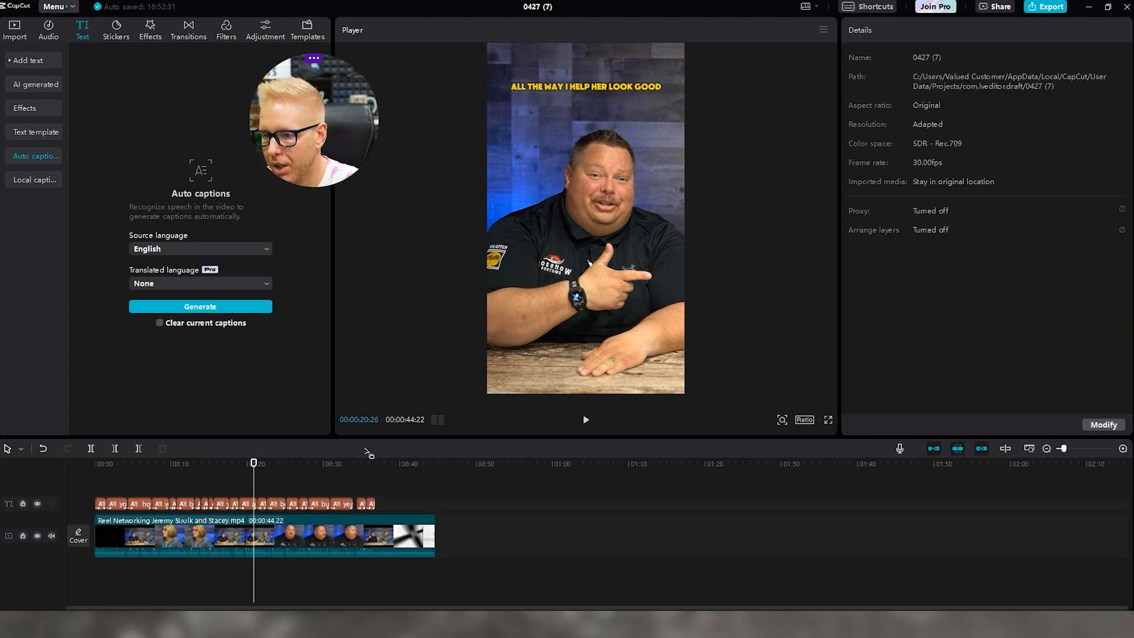
{"action": "left_click", "coordinate": [251, 507]}
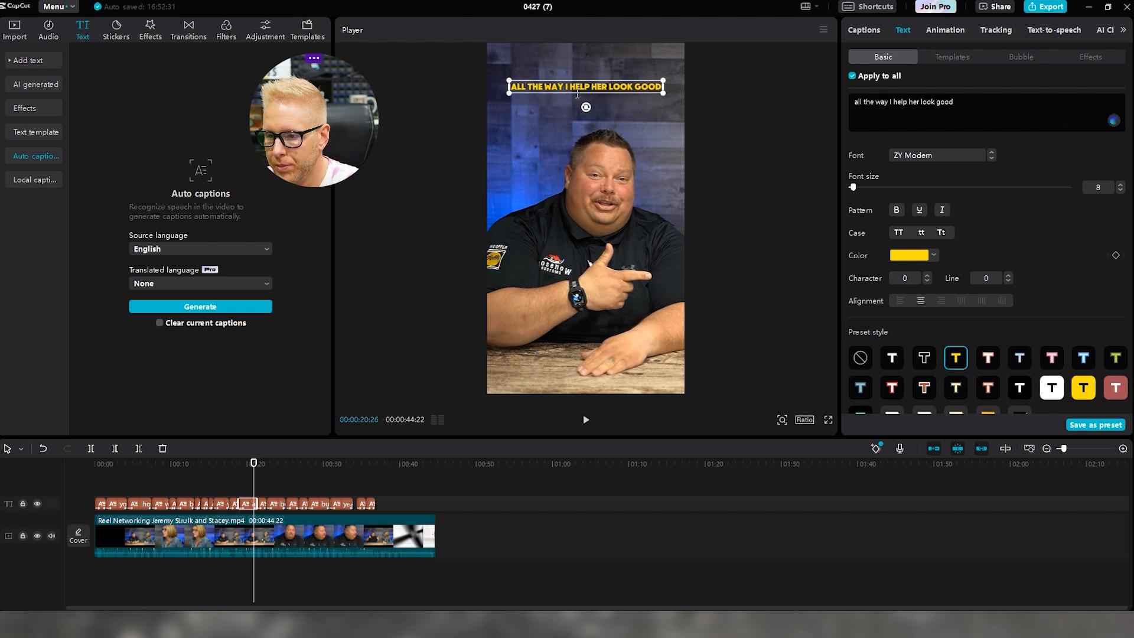
{"action": "left_click_drag", "start_coordinate": [254, 465], "coordinate": [249, 465]}
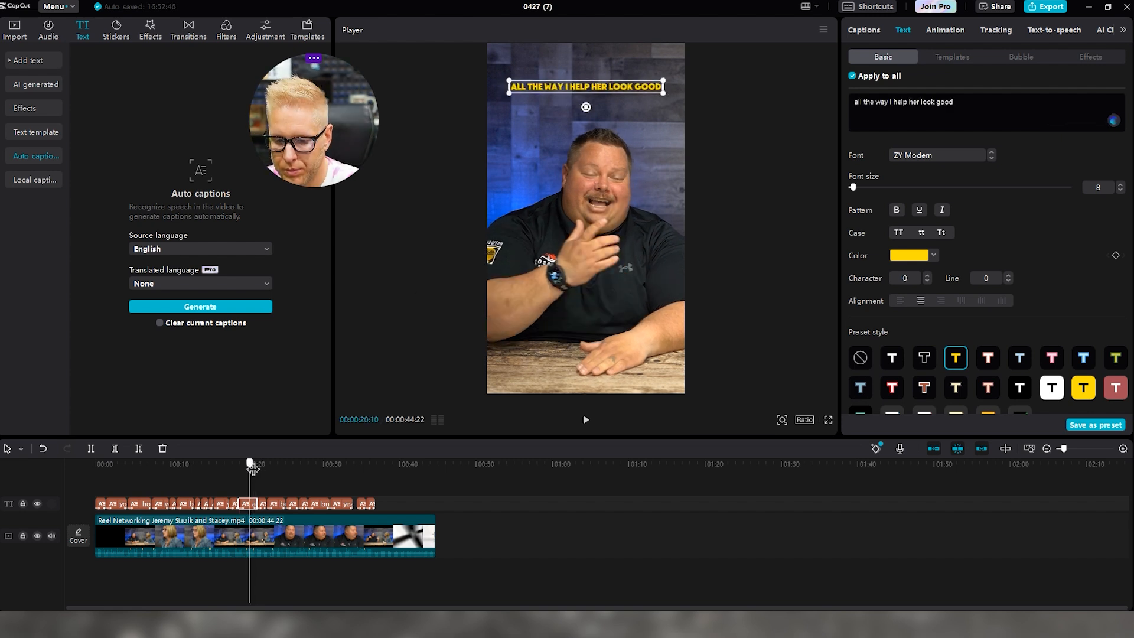
{"action": "key", "text": "ctrl+z"}
Break the caption after 'all the way' and make 'I help her look good' white at size 12
{"action": "left_click", "coordinate": [889, 102]}
{"action": "key", "text": "Return"}
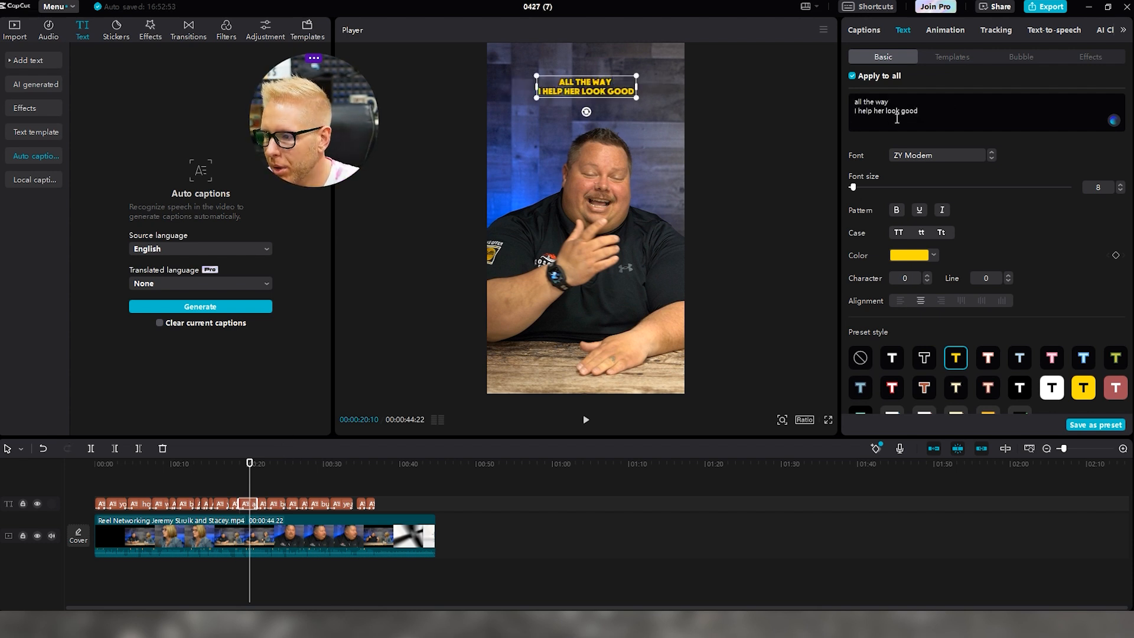
{"action": "left_click_drag", "start_coordinate": [928, 115], "coordinate": [846, 120]}
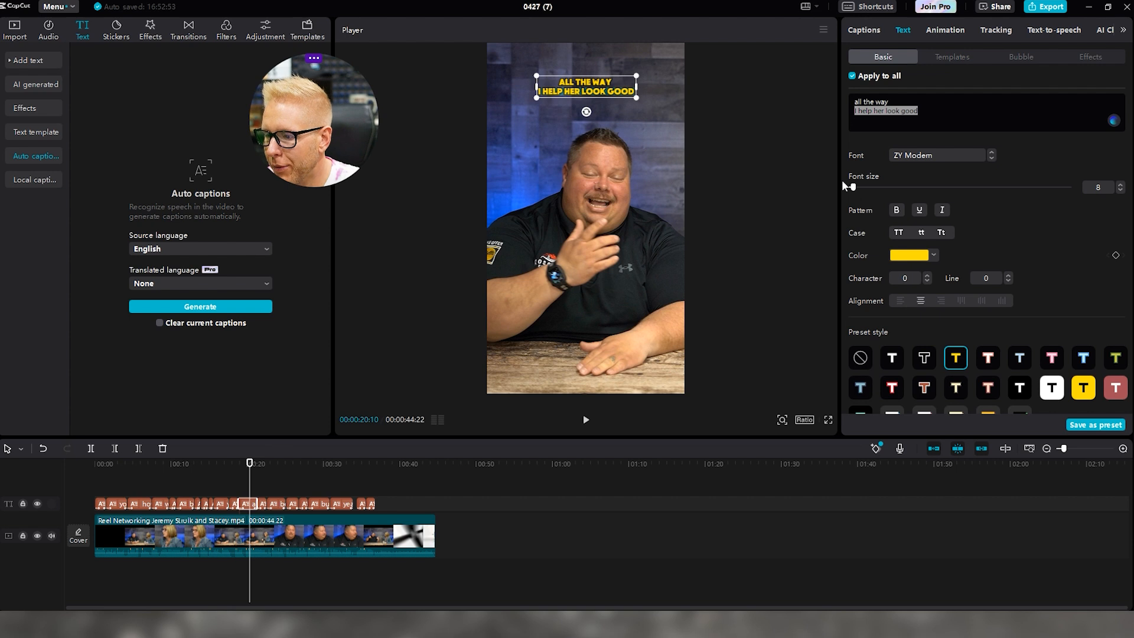
{"action": "left_click_drag", "start_coordinate": [853, 187], "coordinate": [857, 188]}
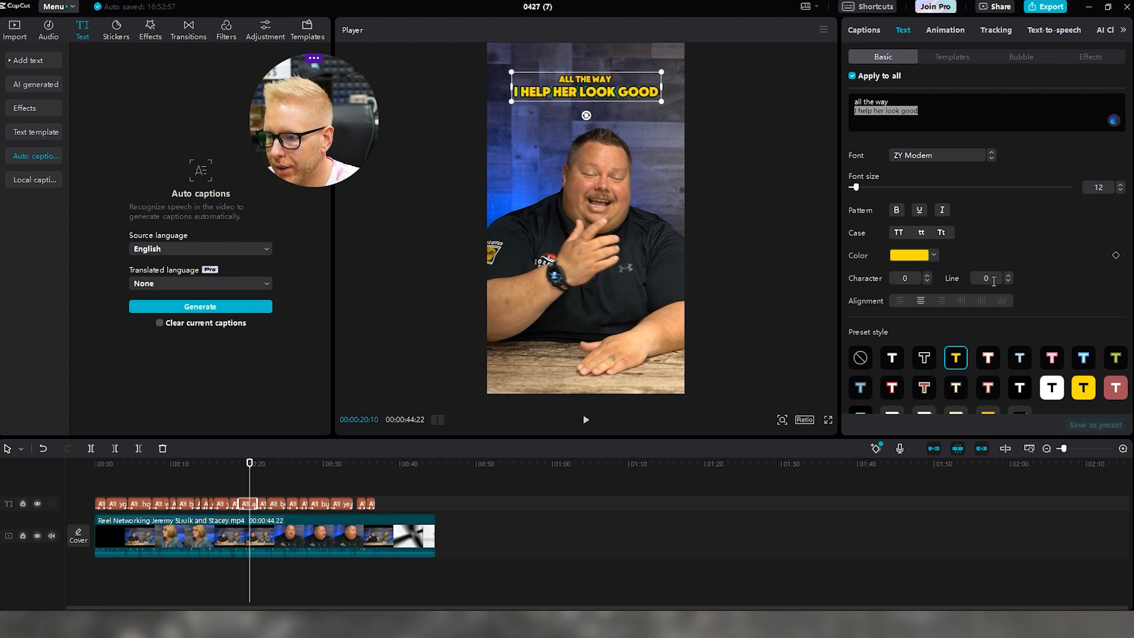
{"action": "left_click", "coordinate": [926, 260]}
{"action": "left_click", "coordinate": [868, 273]}
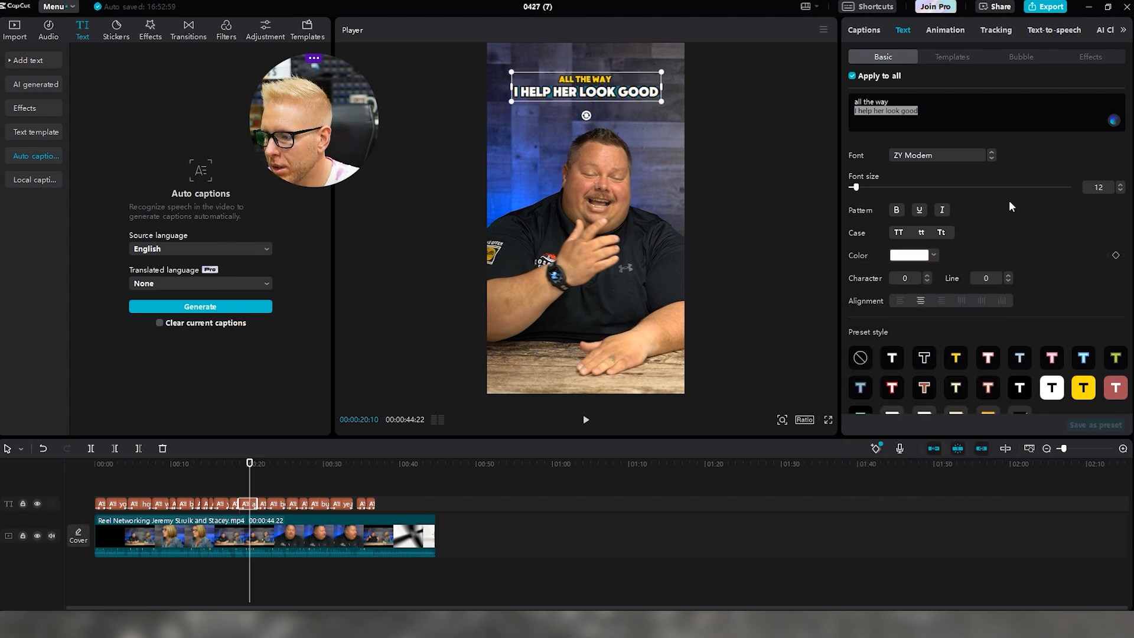
{"action": "left_click", "coordinate": [585, 420]}
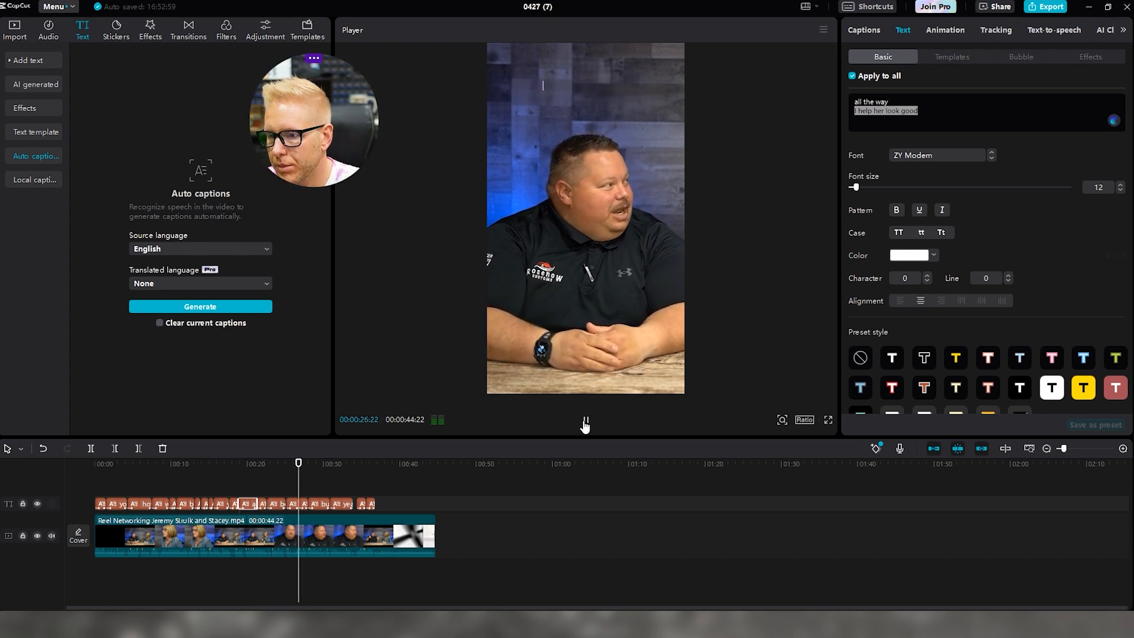
{"action": "left_click", "coordinate": [584, 423]}
{"action": "left_click", "coordinate": [585, 423]}
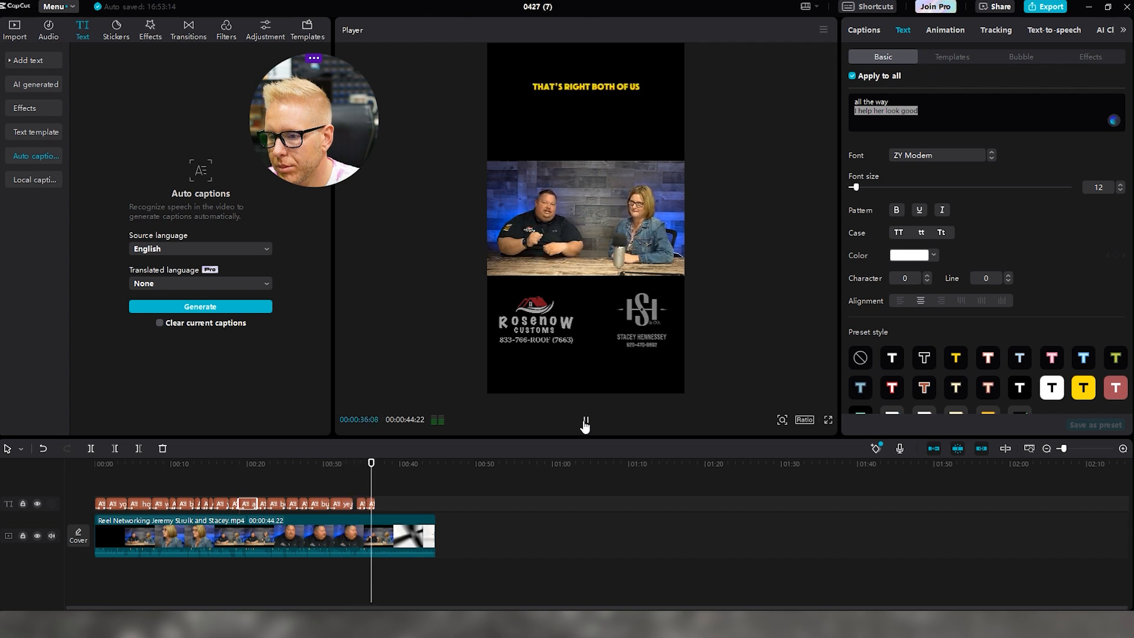
{"action": "left_click", "coordinate": [586, 420]}
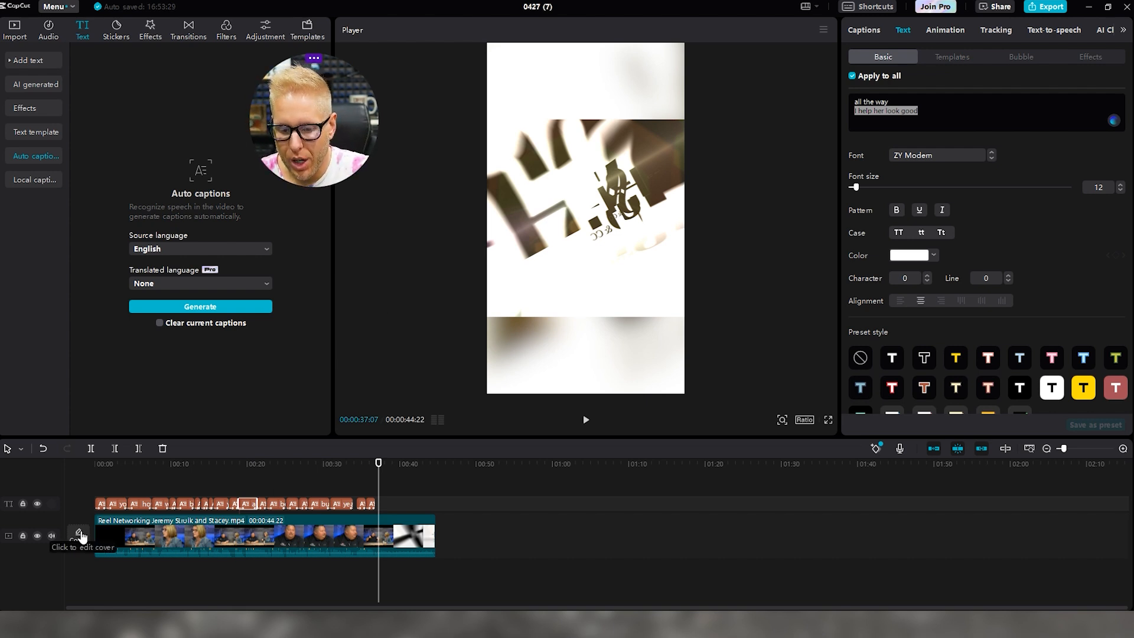
Save the frame of the man pointing under 'I help her look good' as the reel cover
{"action": "left_click", "coordinate": [79, 535]}
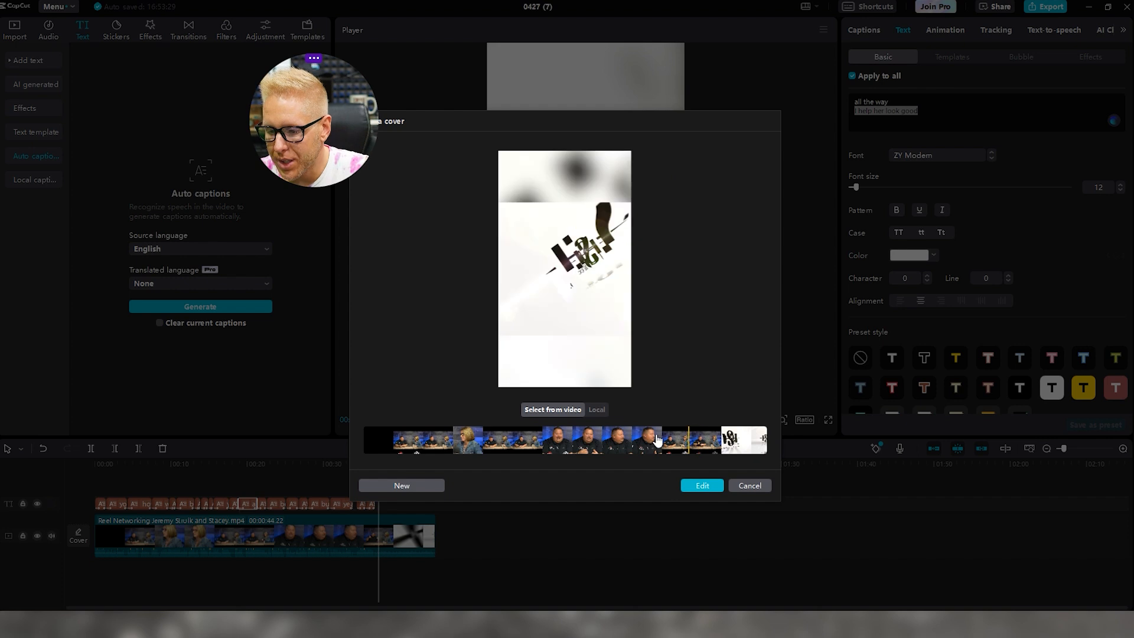
{"action": "left_click", "coordinate": [628, 441]}
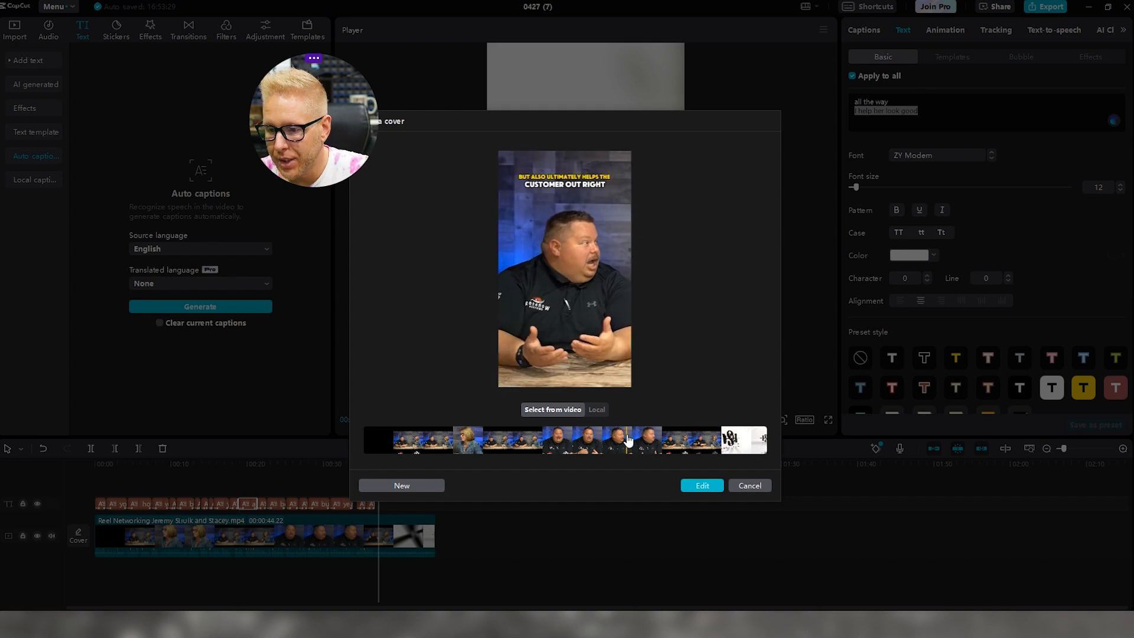
{"action": "mouse_move", "coordinate": [628, 441]}
{"action": "left_mouse_down"}
{"action": "mouse_move", "coordinate": [462, 428]}
{"action": "mouse_move", "coordinate": [552, 442]}
{"action": "left_mouse_up"}
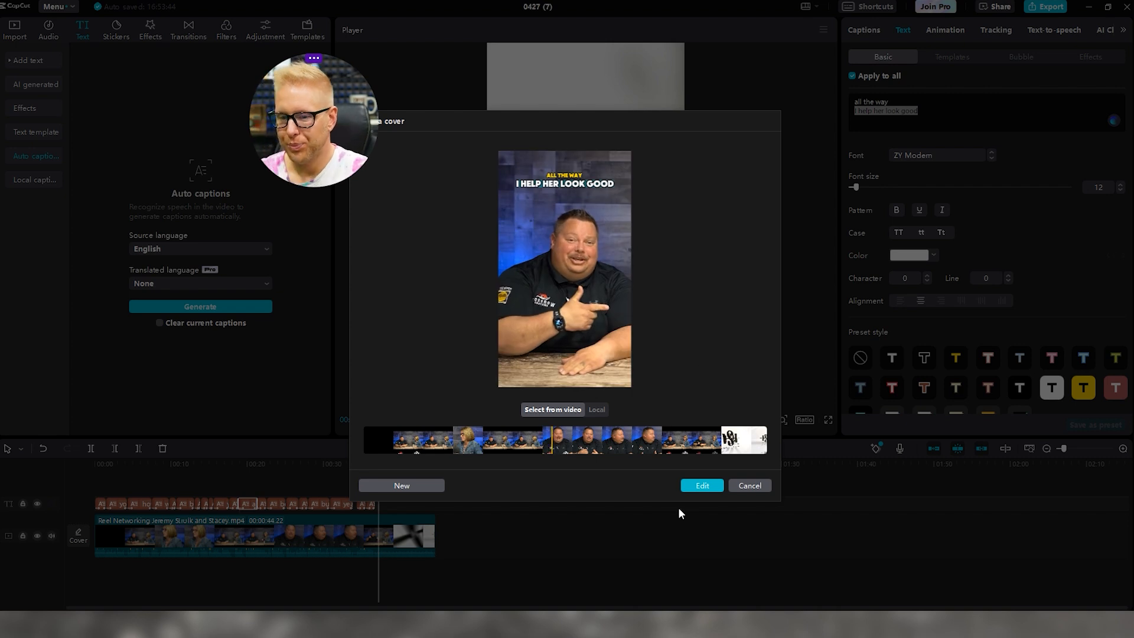
{"action": "left_click", "coordinate": [702, 485]}
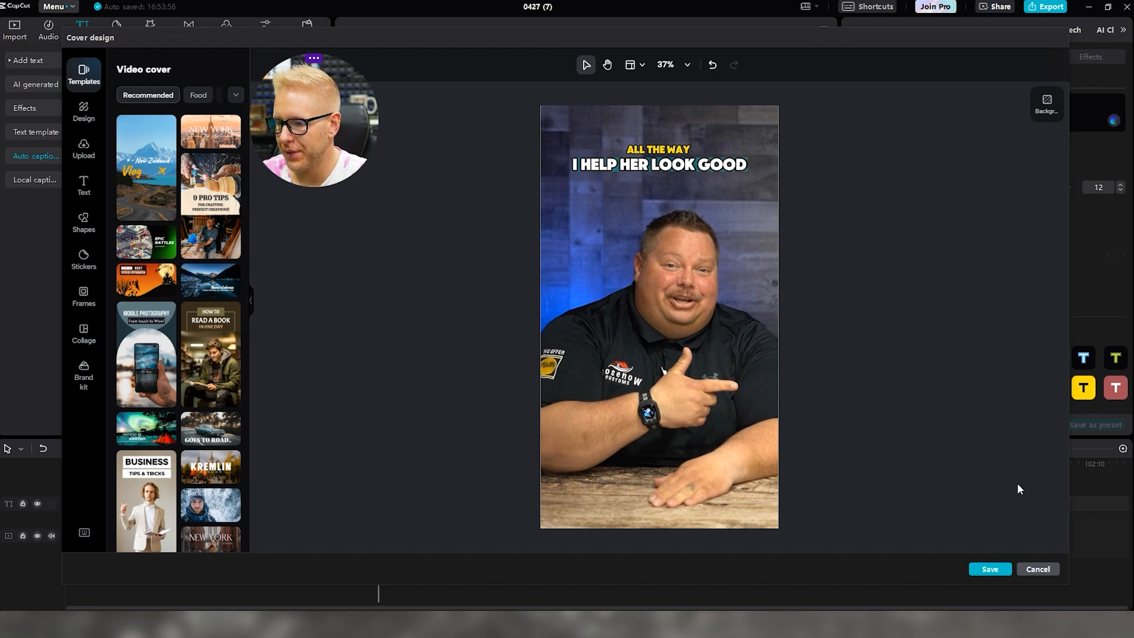
{"action": "left_click", "coordinate": [991, 570]}
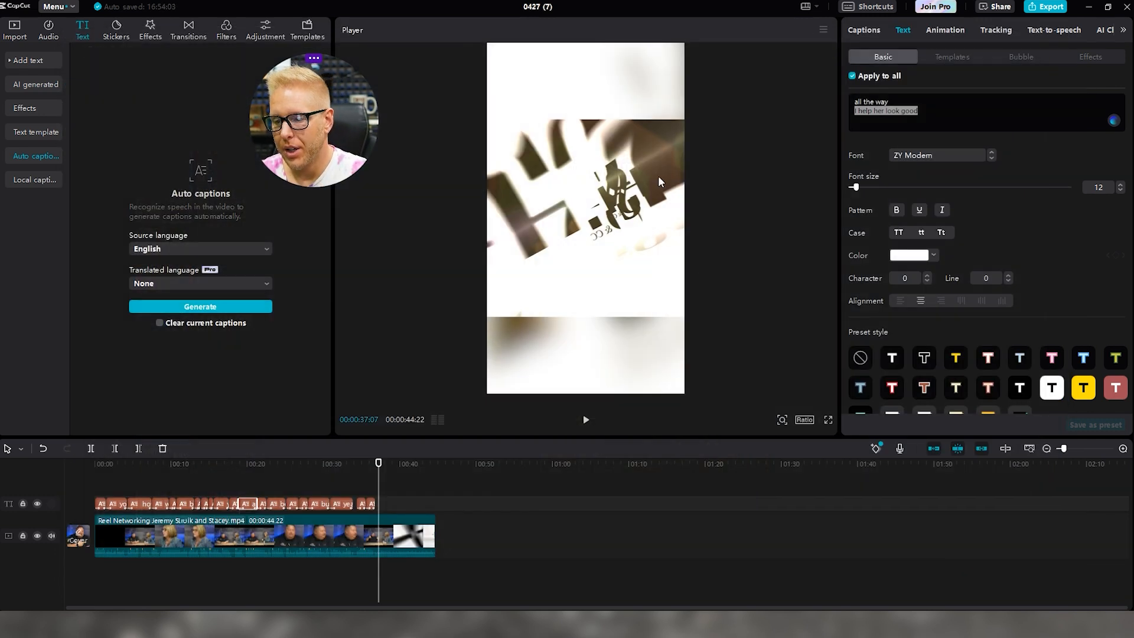
{"action": "left_click_drag", "start_coordinate": [378, 464], "coordinate": [339, 463]}
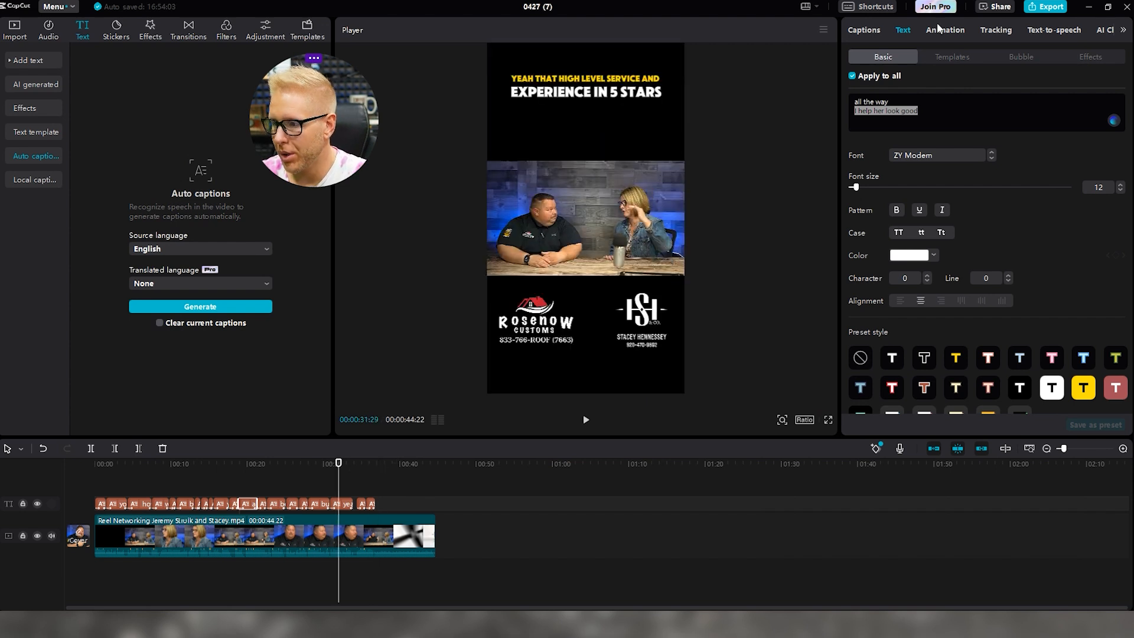
{"action": "left_click", "coordinate": [1042, 8]}
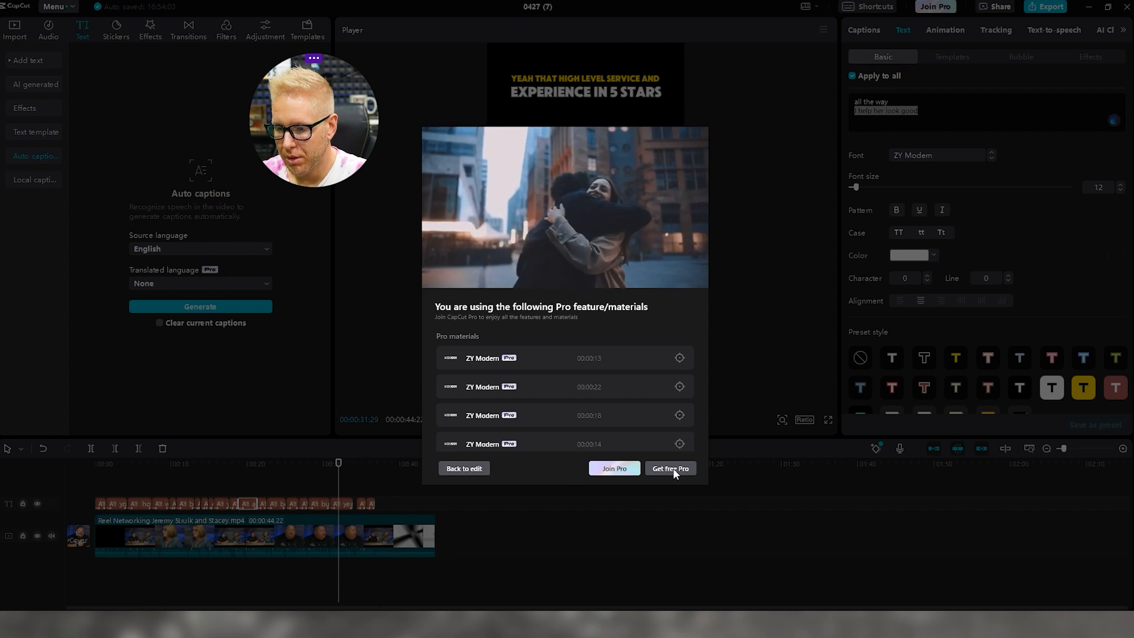
{"action": "left_click", "coordinate": [468, 469]}
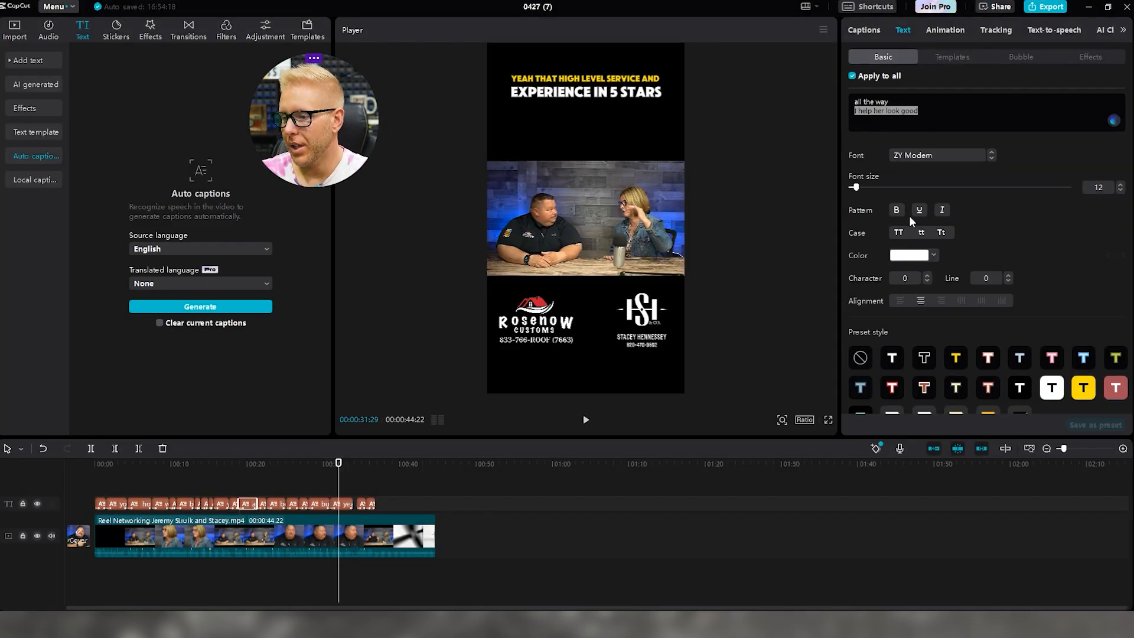
Switch the 'I help her look good' caption to the ArchivoBlack-Regular font
{"action": "left_click", "coordinate": [974, 156]}
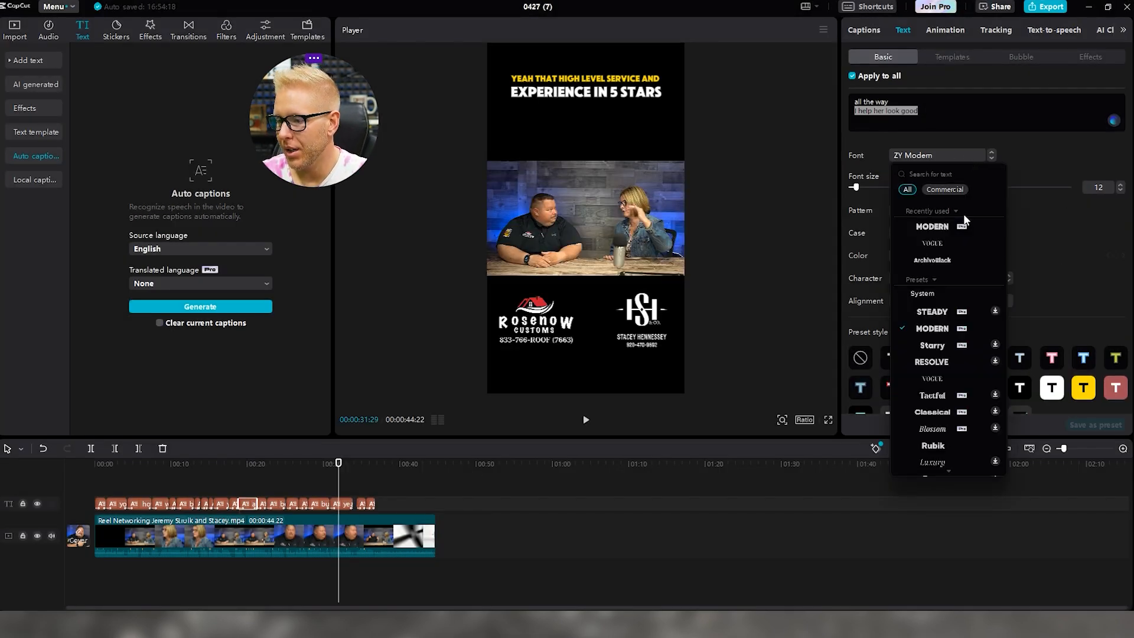
{"action": "left_click", "coordinate": [934, 260]}
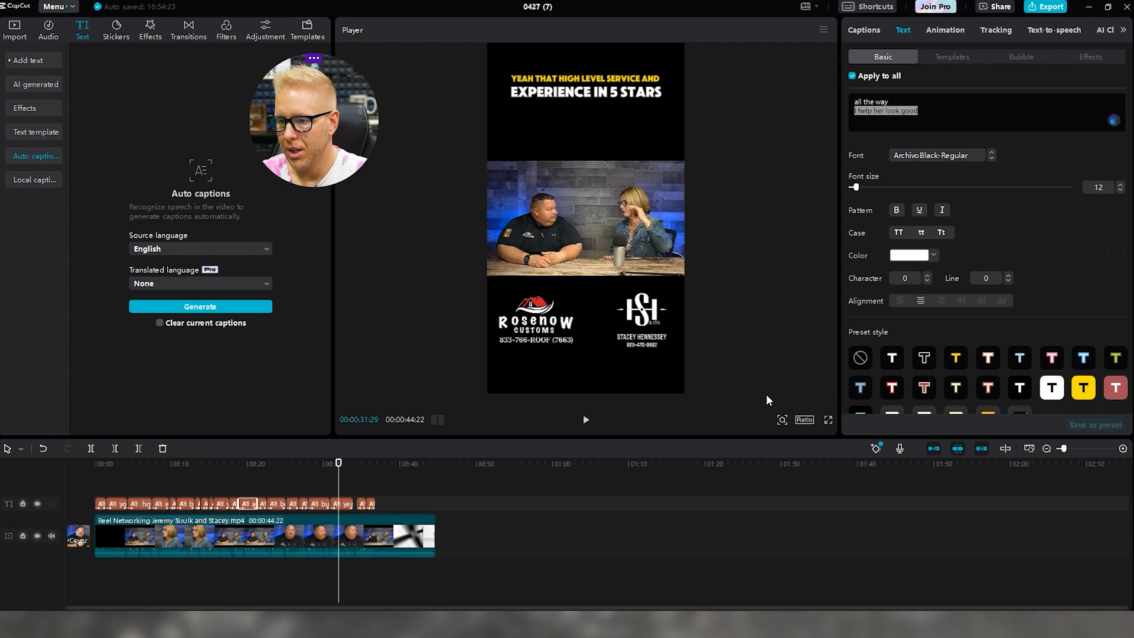
{"action": "left_click_drag", "start_coordinate": [98, 482], "coordinate": [393, 512]}
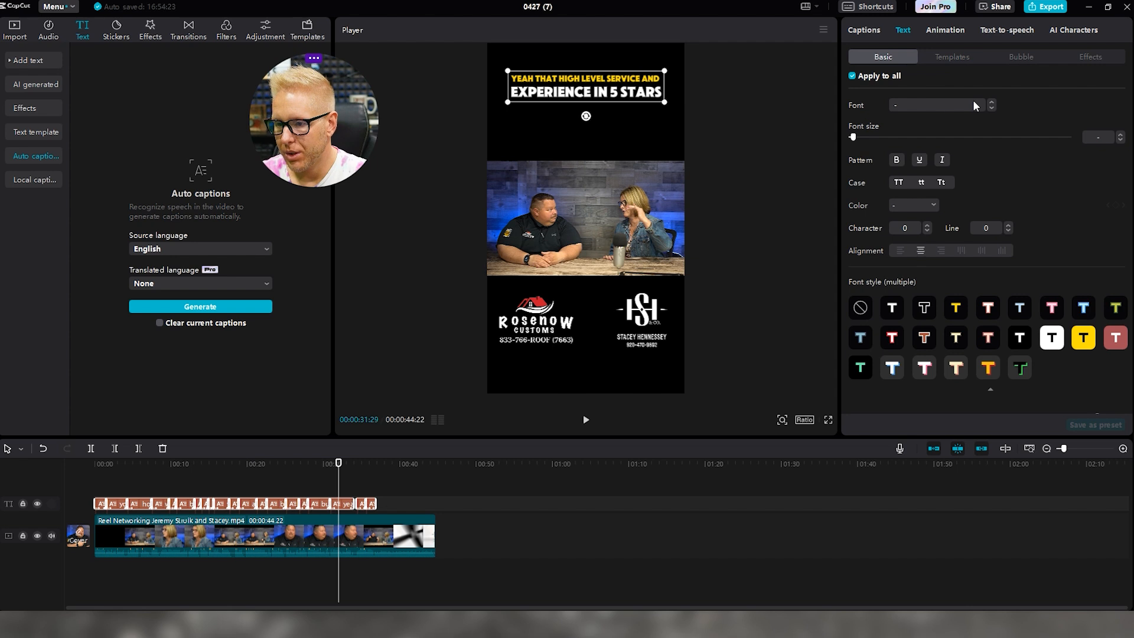
{"action": "left_click", "coordinate": [240, 483]}
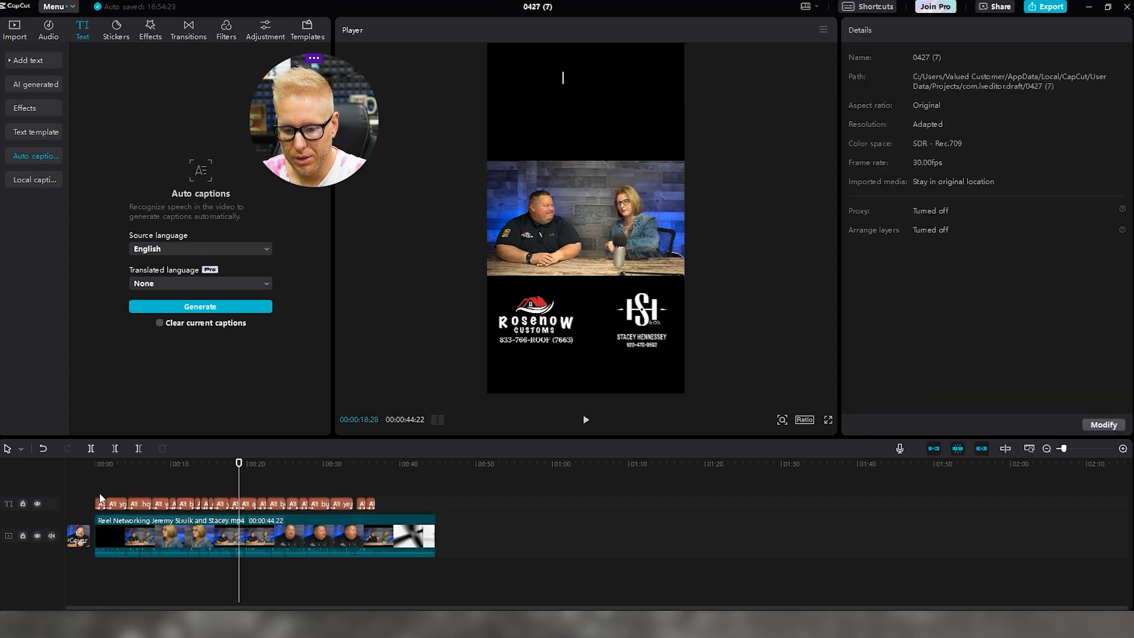
{"action": "left_click", "coordinate": [106, 502]}
Show the 'yeah that high level service / experience in 5 stars' caption at 33 seconds
{"action": "left_click", "coordinate": [357, 483]}
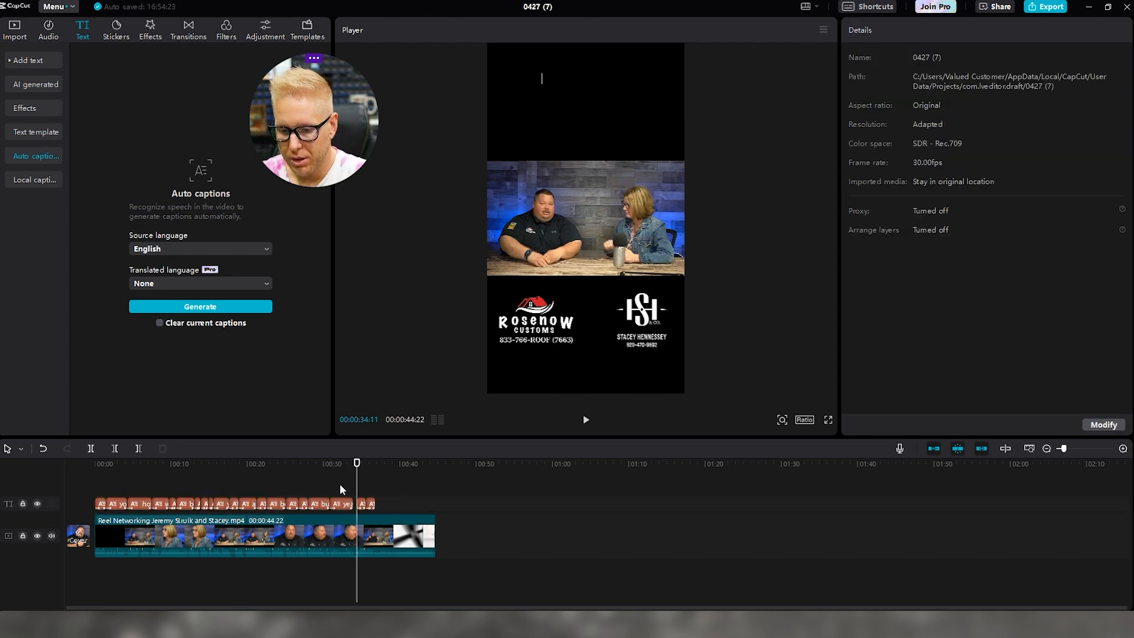
{"action": "left_click", "coordinate": [341, 504]}
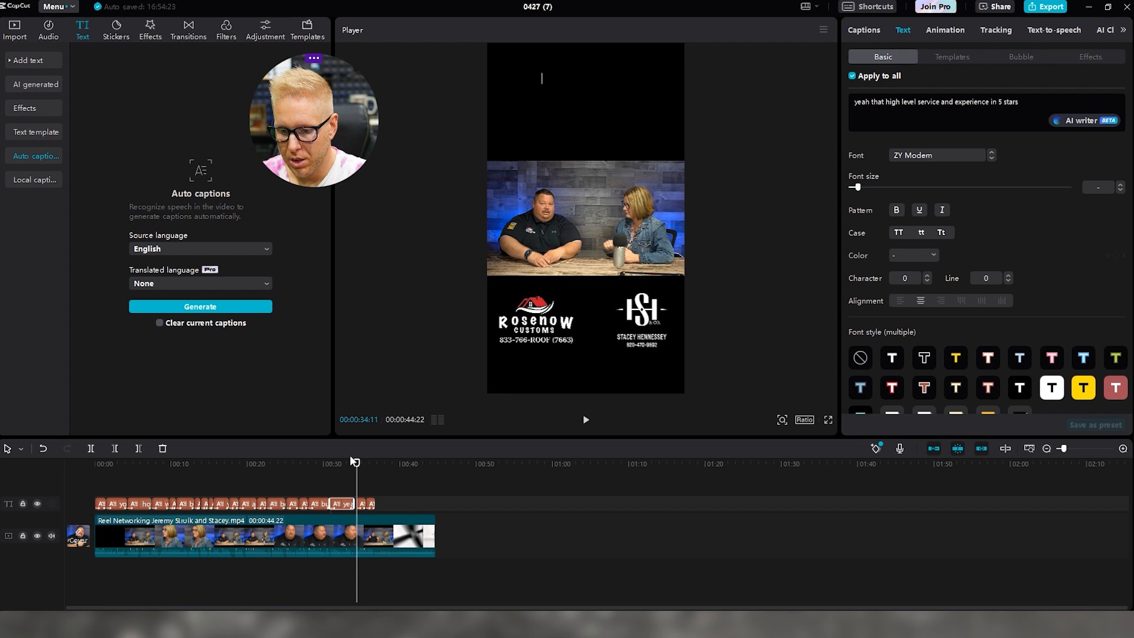
{"action": "left_click_drag", "start_coordinate": [355, 464], "coordinate": [346, 465]}
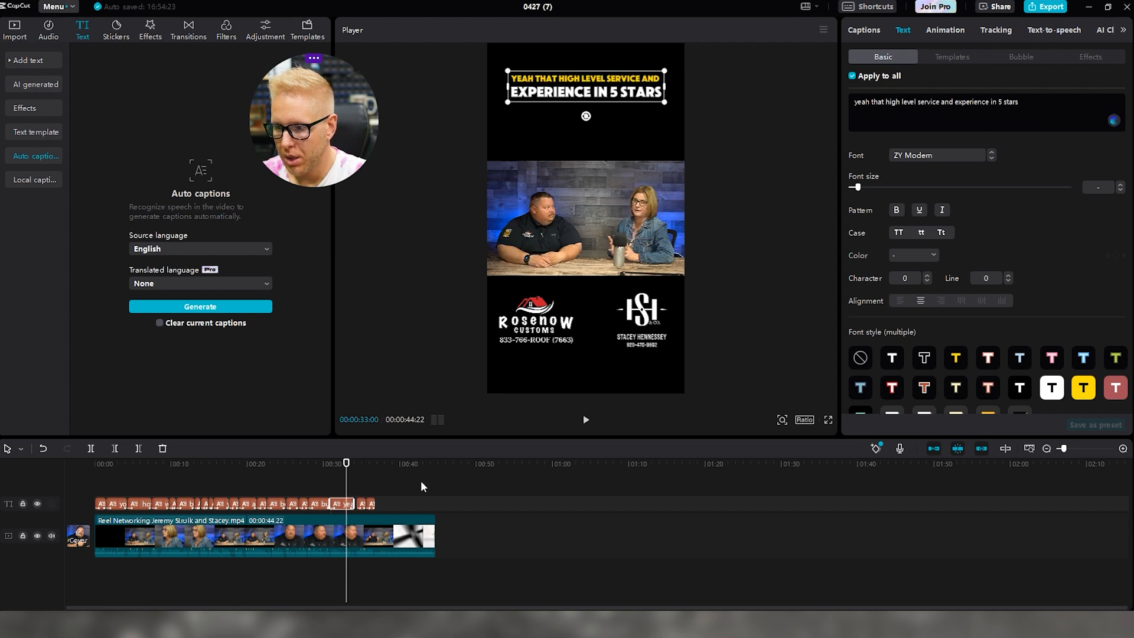
{"action": "left_click", "coordinate": [101, 496]}
Select all captions and try ZY Modern, Rubik-Bold, BANGERS, Vogue and System fonts on them
{"action": "left_click_drag", "start_coordinate": [101, 496], "coordinate": [396, 512]}
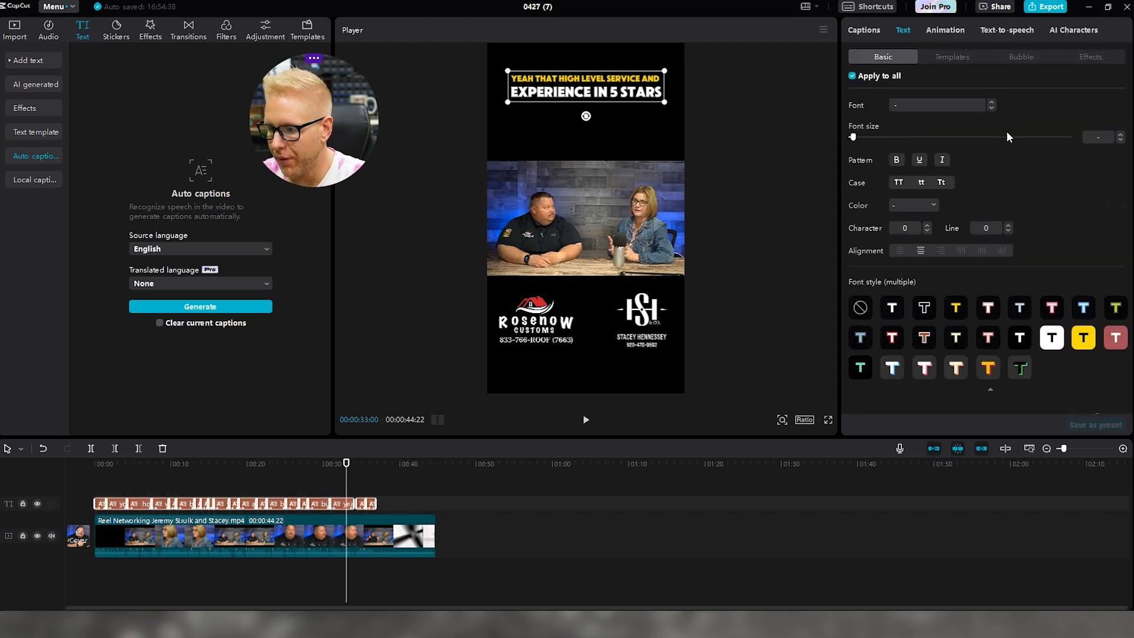
{"action": "left_click", "coordinate": [993, 108]}
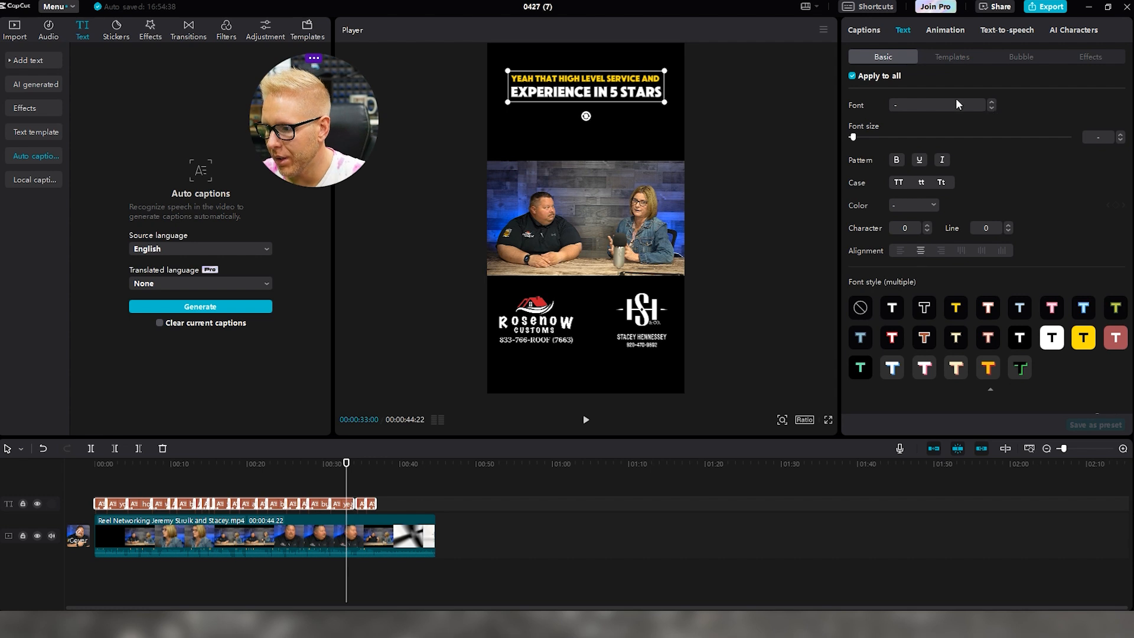
{"action": "left_click", "coordinate": [993, 110]}
{"action": "left_click", "coordinate": [993, 110]}
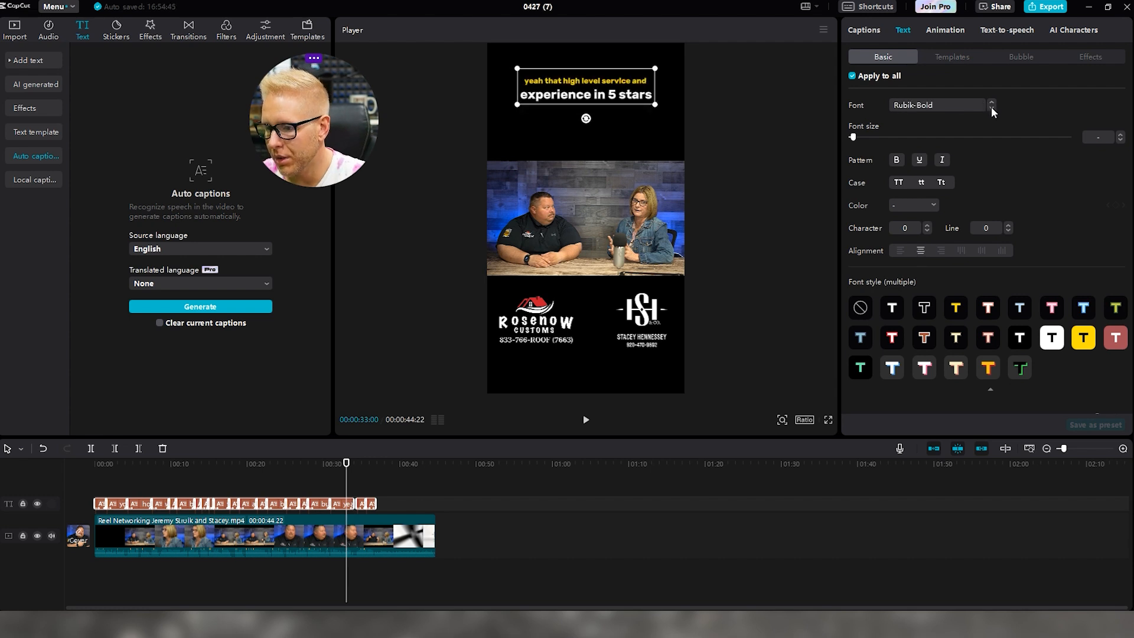
{"action": "left_click", "coordinate": [992, 110]}
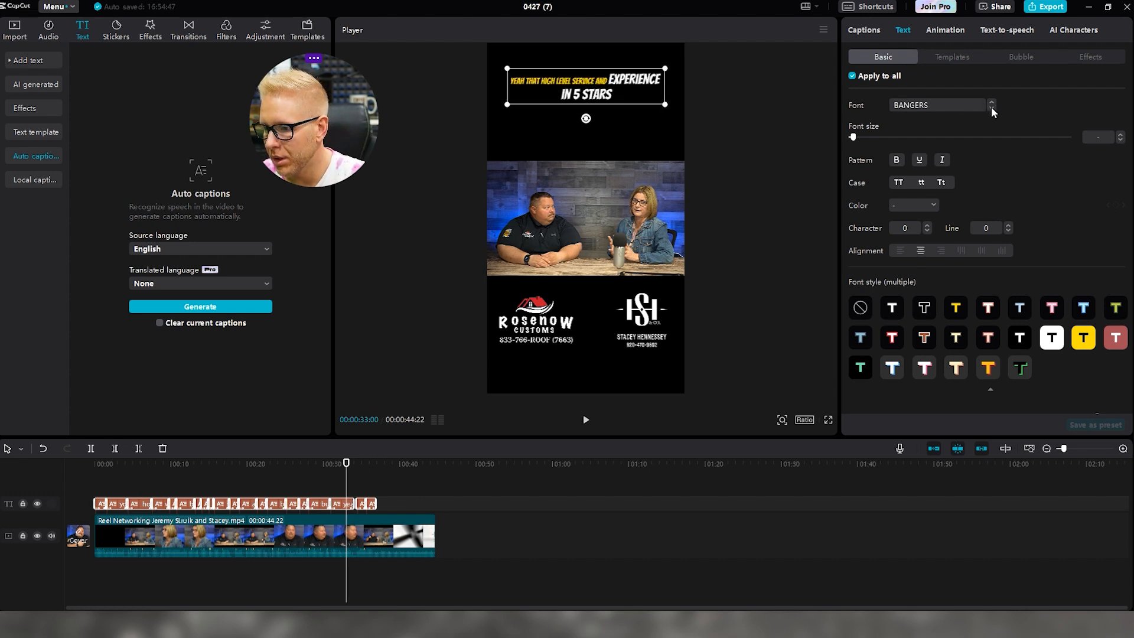
{"action": "left_click", "coordinate": [993, 104]}
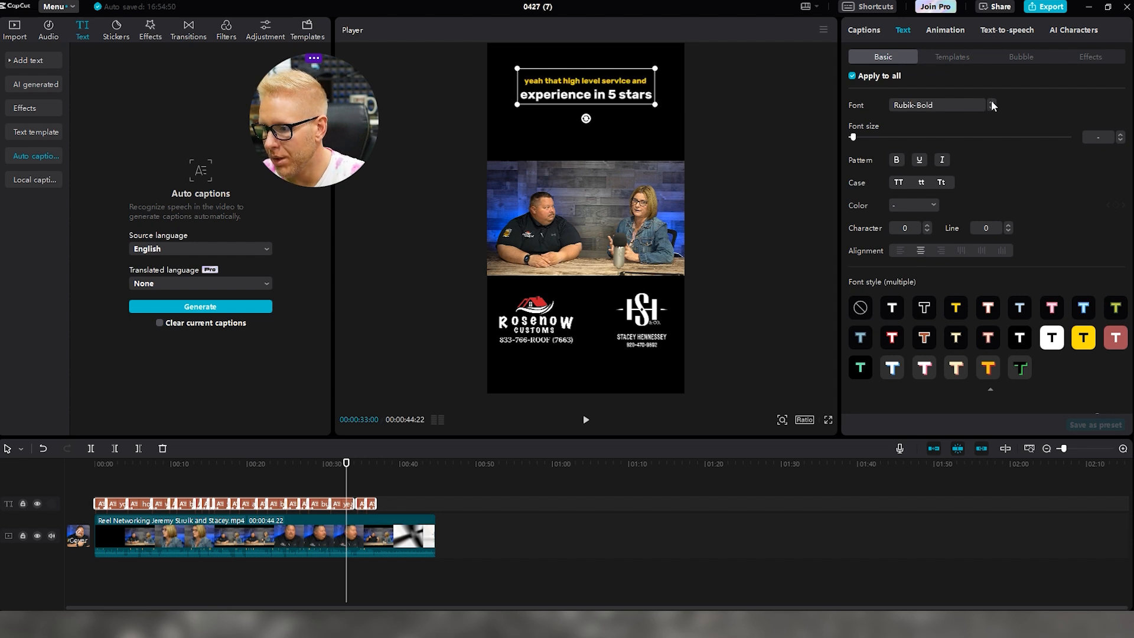
{"action": "left_click", "coordinate": [992, 104]}
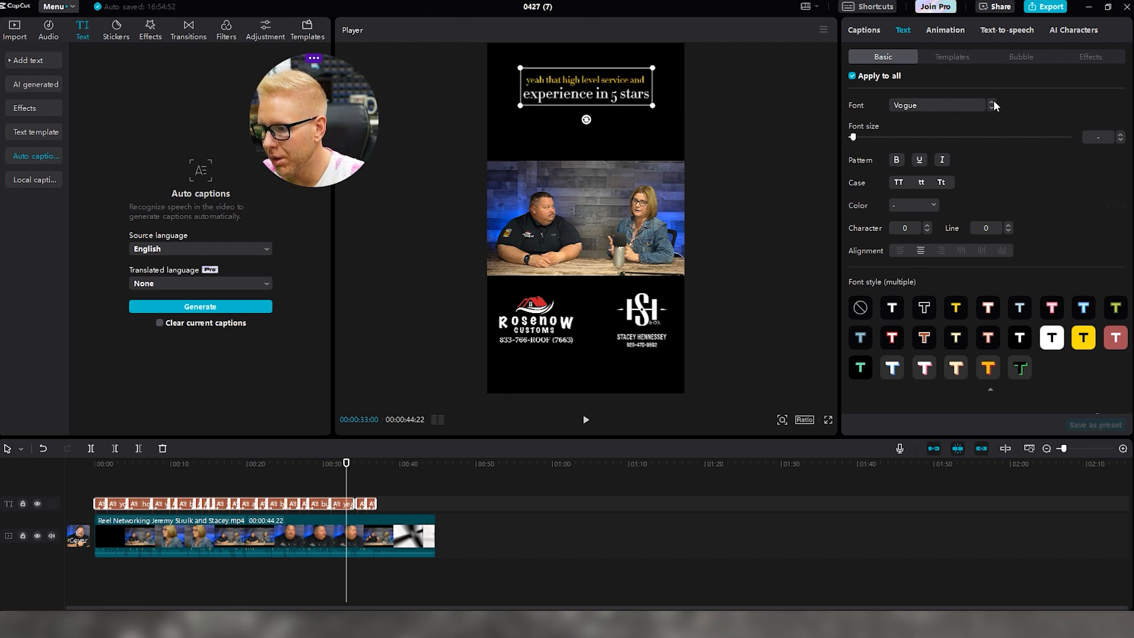
{"action": "left_click", "coordinate": [993, 104]}
{"action": "left_click", "coordinate": [992, 105]}
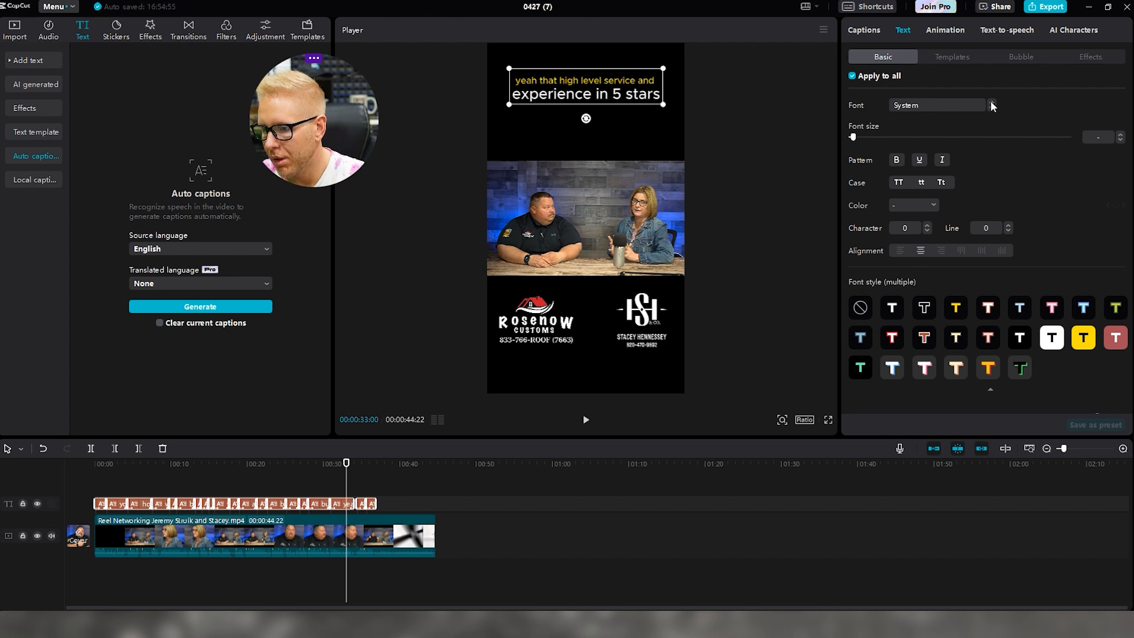
Cycle through Montserrat, Modern, BowlbyOneSC and others, settling all captions on Ubuntu
{"action": "left_click", "coordinate": [992, 109]}
{"action": "left_click", "coordinate": [992, 108]}
{"action": "left_click", "coordinate": [992, 109]}
{"action": "left_click", "coordinate": [992, 109]}
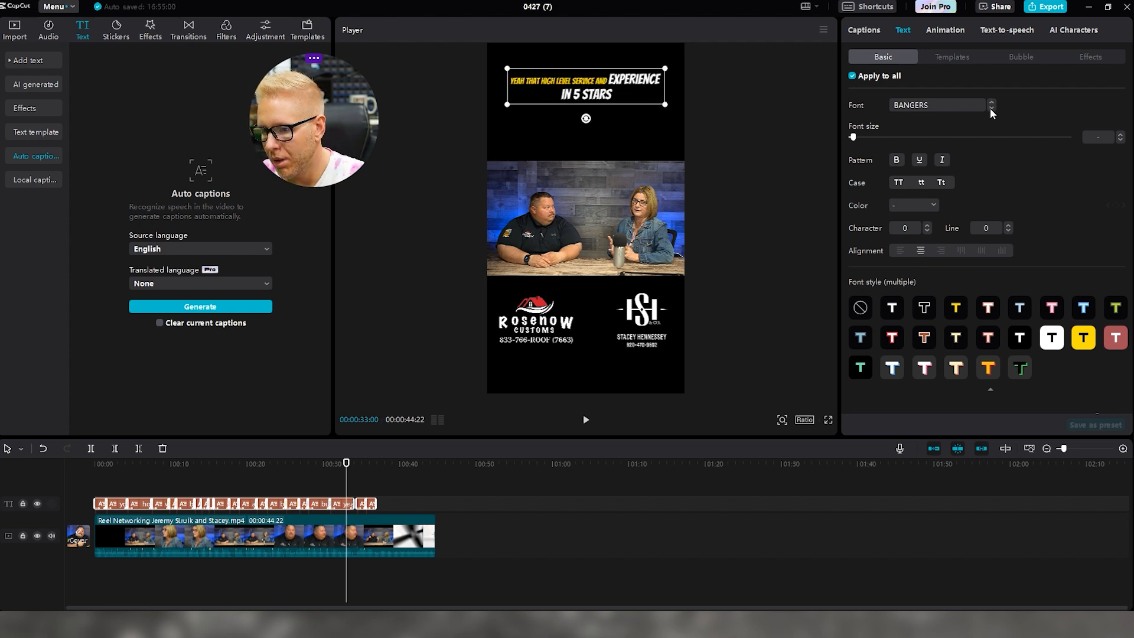
{"action": "left_click", "coordinate": [992, 109]}
{"action": "left_click", "coordinate": [992, 108]}
{"action": "left_click", "coordinate": [992, 108]}
{"action": "left_click", "coordinate": [992, 108]}
{"action": "left_click", "coordinate": [992, 109]}
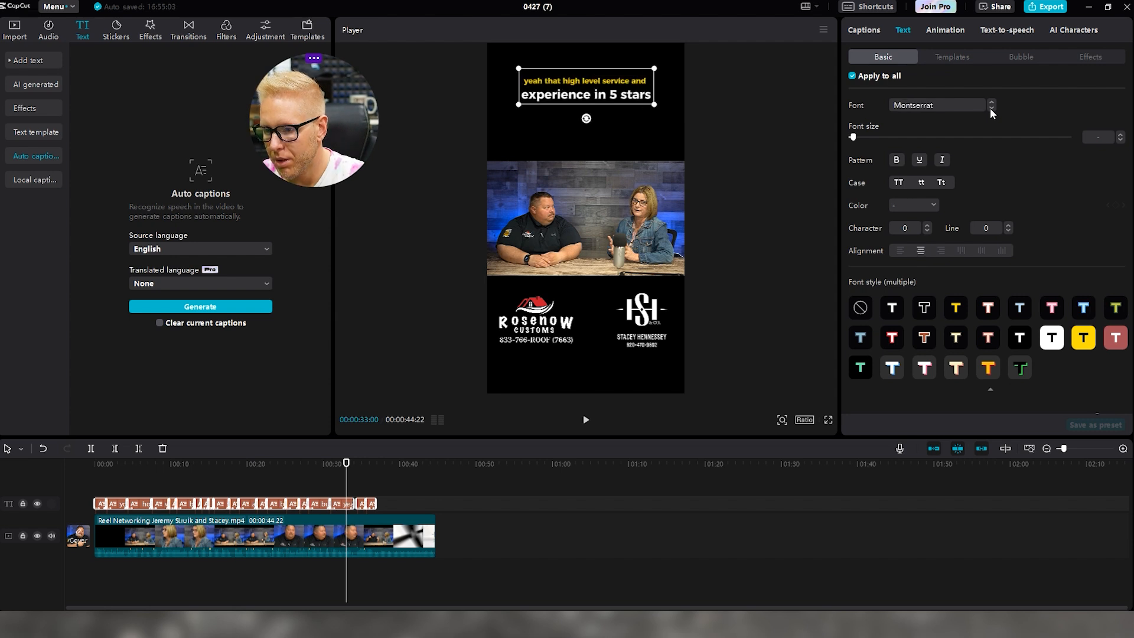
{"action": "left_click", "coordinate": [992, 109]}
{"action": "left_click", "coordinate": [992, 109]}
{"action": "left_click", "coordinate": [992, 109]}
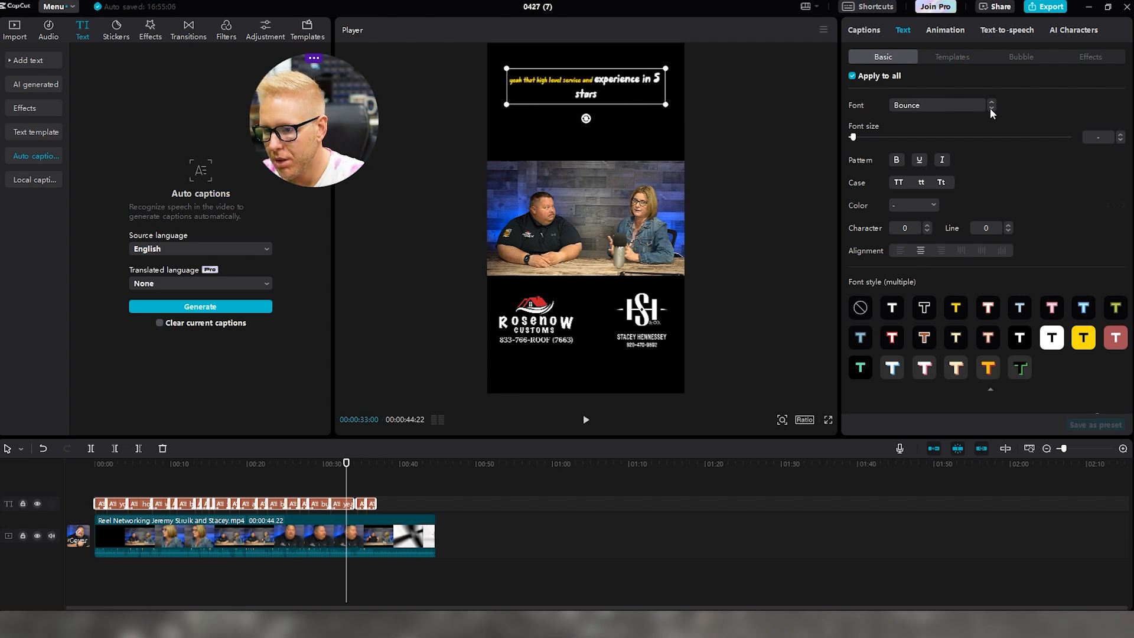
{"action": "left_click", "coordinate": [992, 108]}
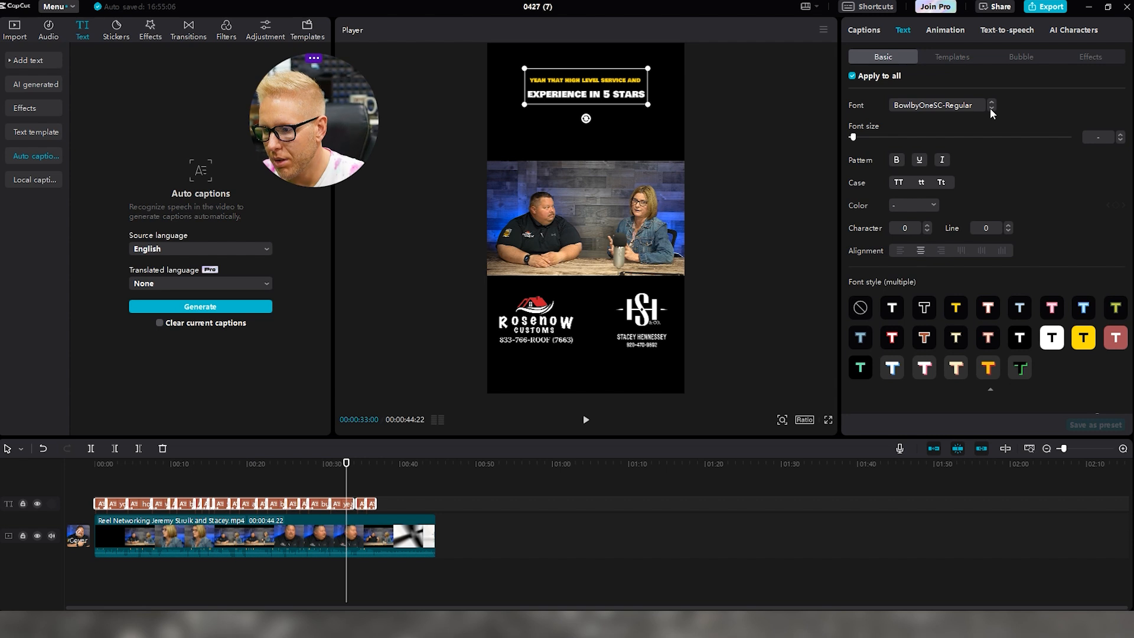
{"action": "left_click", "coordinate": [992, 108]}
{"action": "left_click", "coordinate": [992, 109]}
{"action": "left_click", "coordinate": [992, 108]}
{"action": "left_click", "coordinate": [992, 109]}
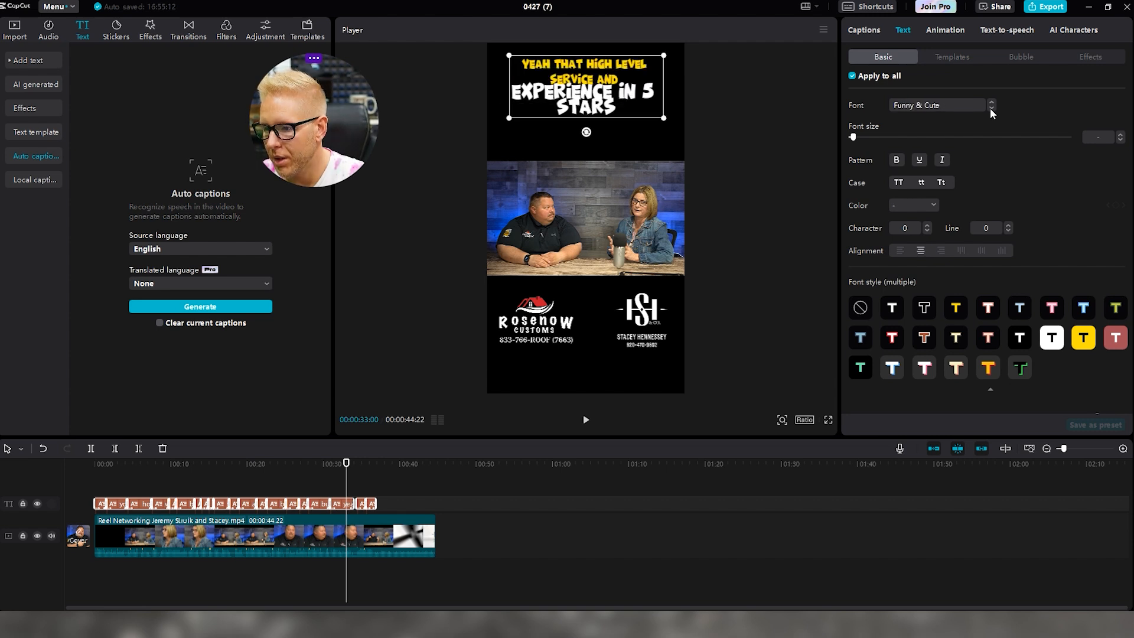
{"action": "left_click", "coordinate": [992, 109]}
{"action": "left_click", "coordinate": [992, 109]}
{"action": "left_click", "coordinate": [992, 109]}
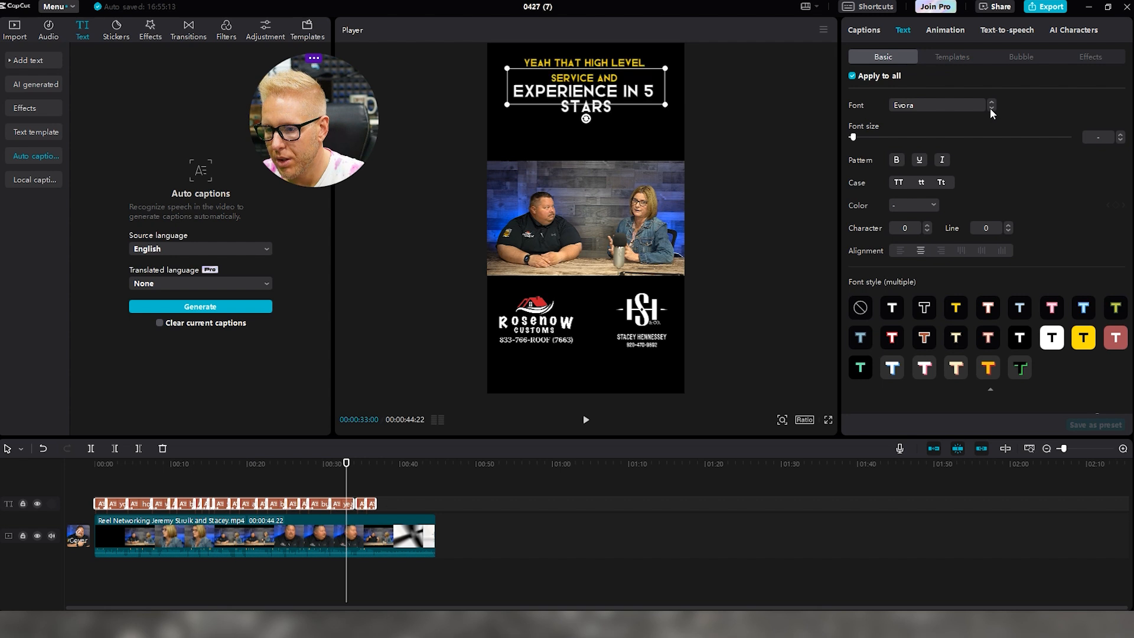
{"action": "left_click", "coordinate": [992, 108]}
{"action": "left_click", "coordinate": [992, 108]}
{"action": "left_click", "coordinate": [992, 109]}
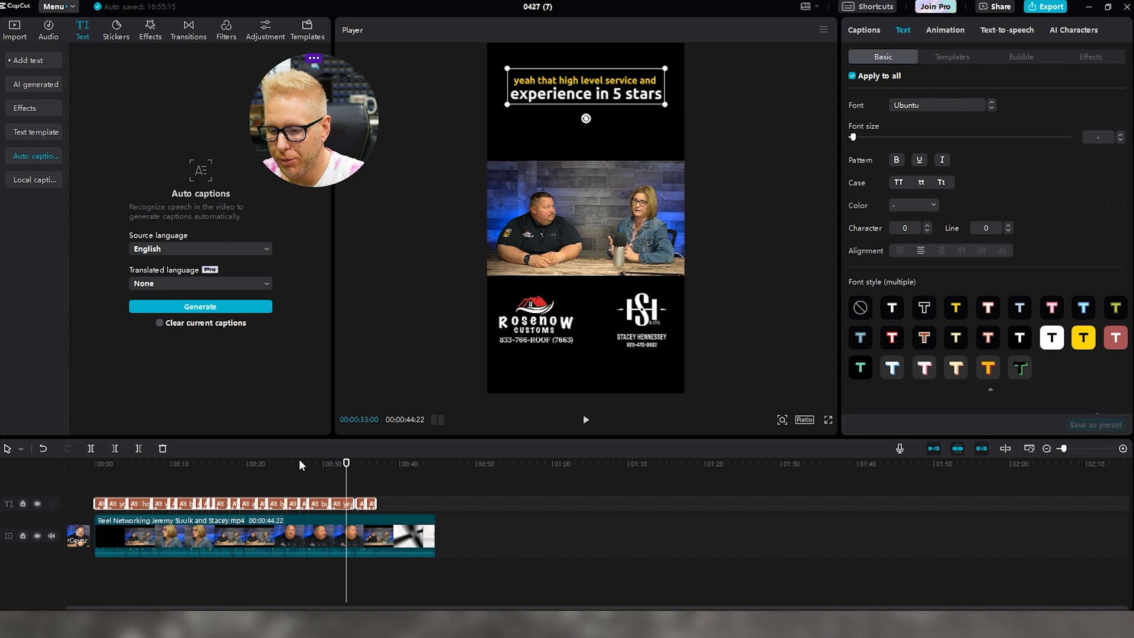
{"action": "left_click_drag", "start_coordinate": [353, 468], "coordinate": [252, 468]}
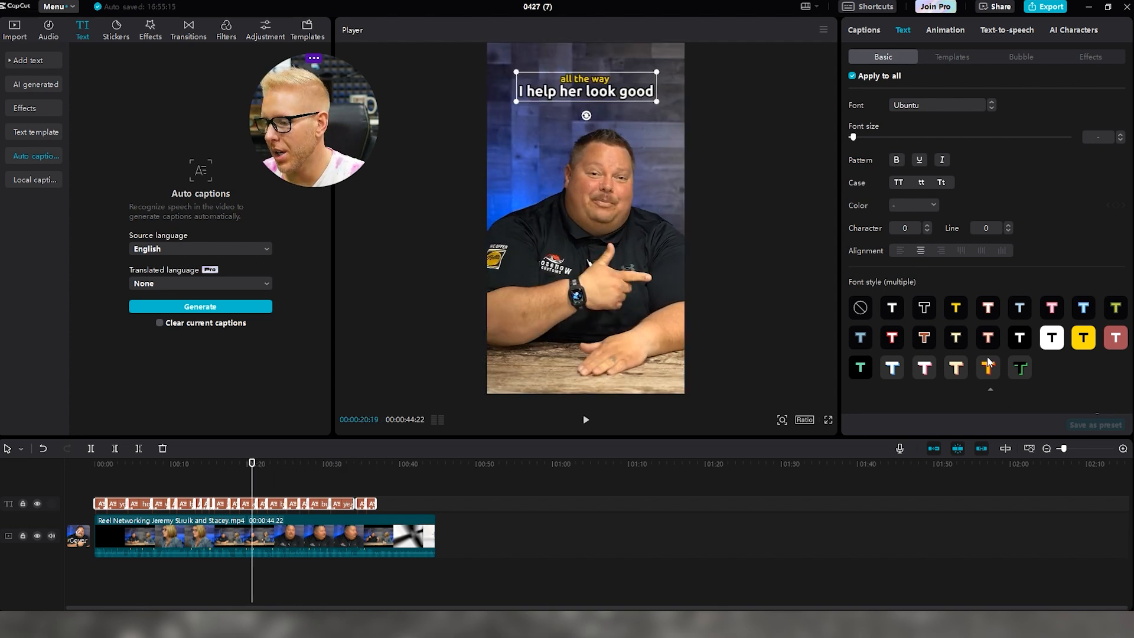
{"action": "left_click", "coordinate": [1046, 7]}
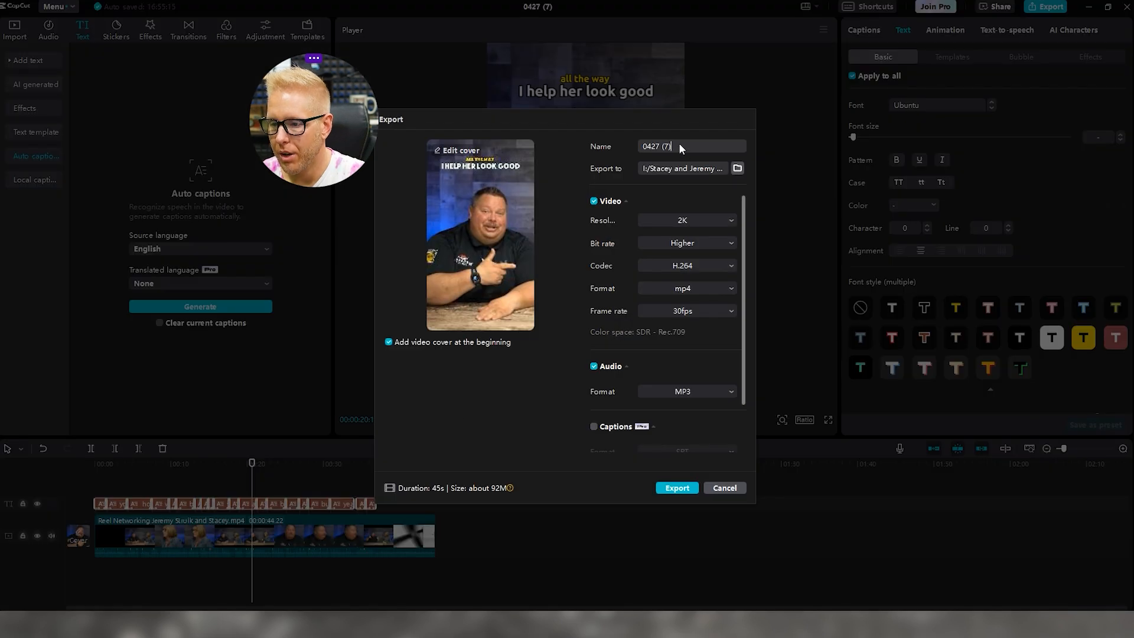
Rename the export from '0427 (7)' to 'Reel Refferralls' plus the client's name, keeping 2K mp4
{"action": "key", "text": "ctrl+a"}
{"action": "key", "text": "BackSpace"}
{"action": "type", "text": "r"}
{"action": "key", "text": "BackSpace"}
{"action": "type", "text": "Reel "}
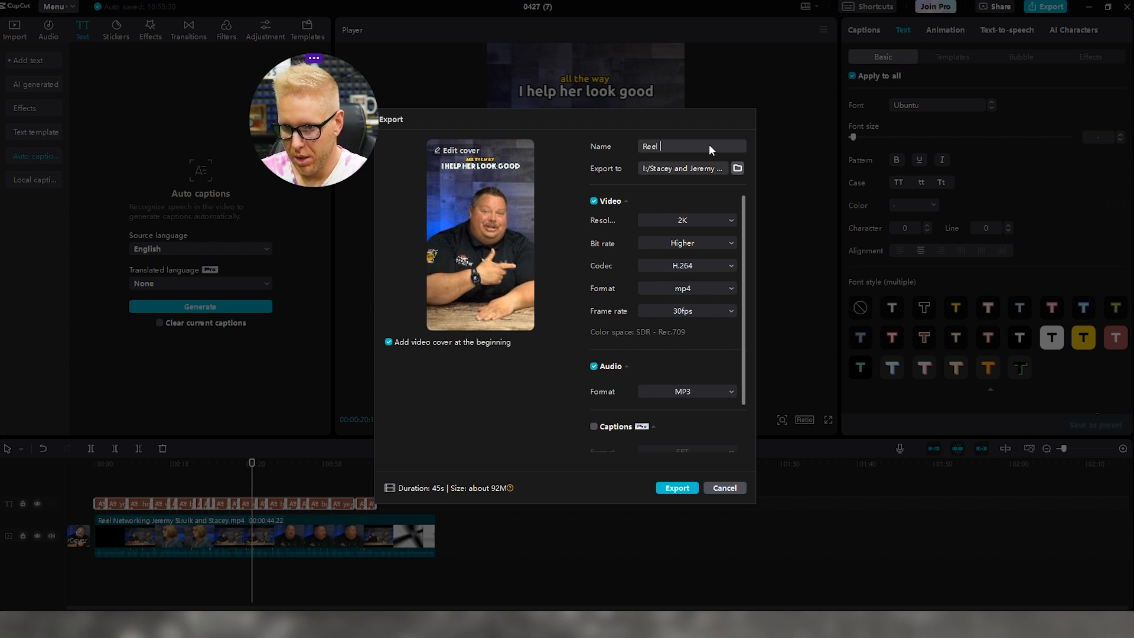
{"action": "type", "text": "Refferalls"}
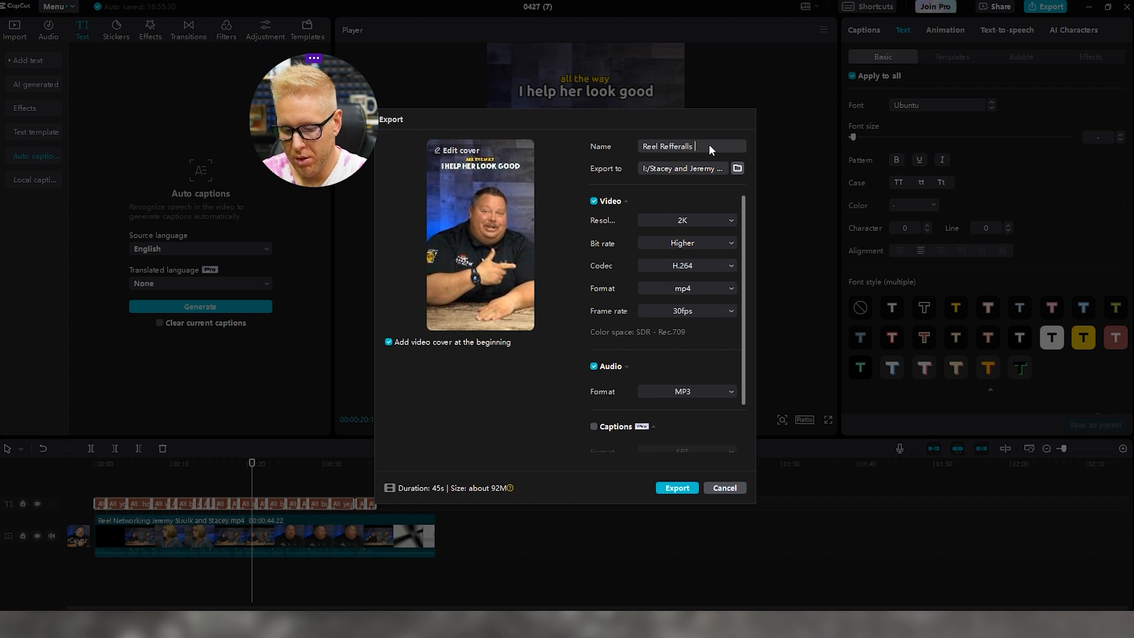
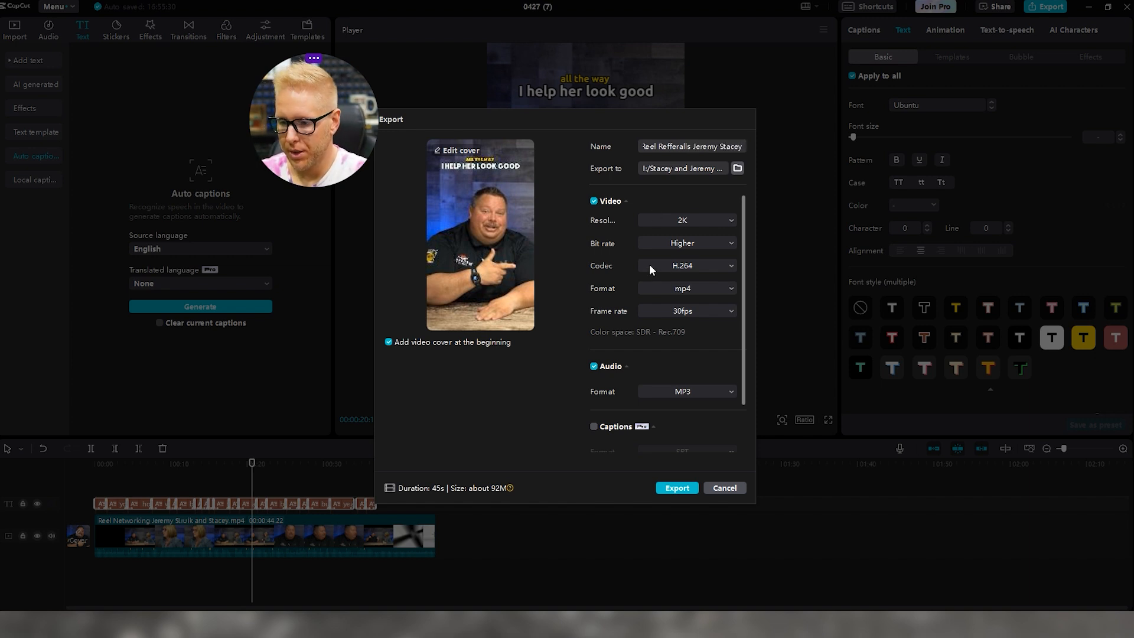